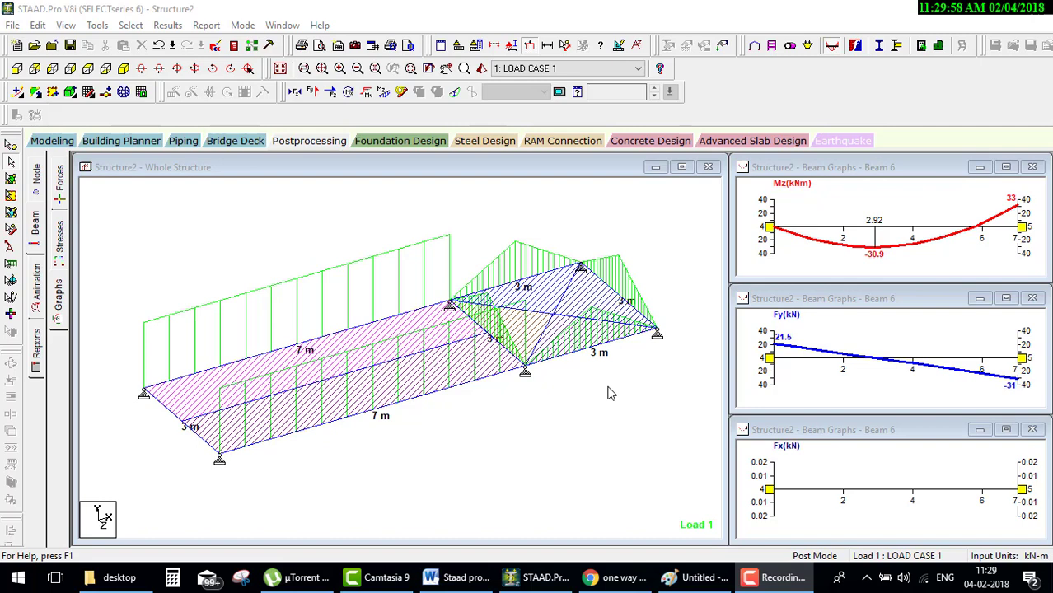
Step: Highlight 'Stair case Design' yellow in the Word course outline, then return to STAAD.Pro
click(468, 584)
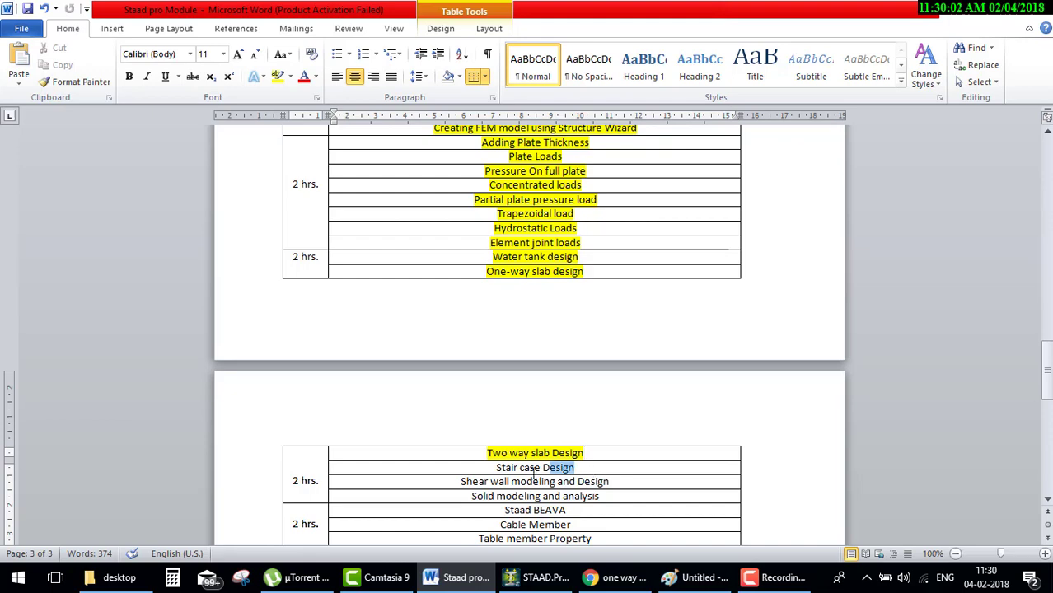
click(279, 77)
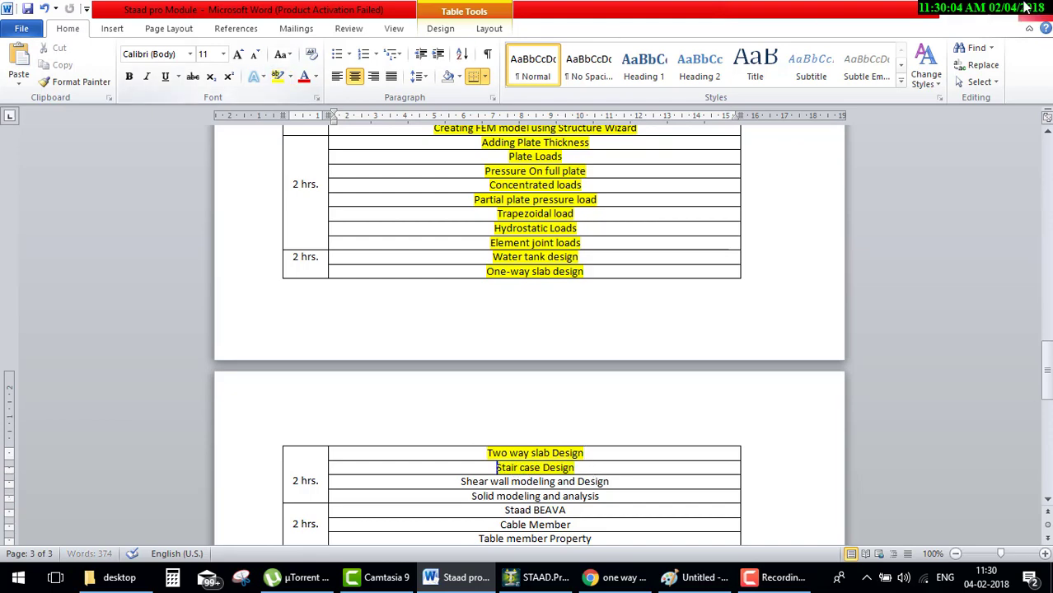
click(978, 8)
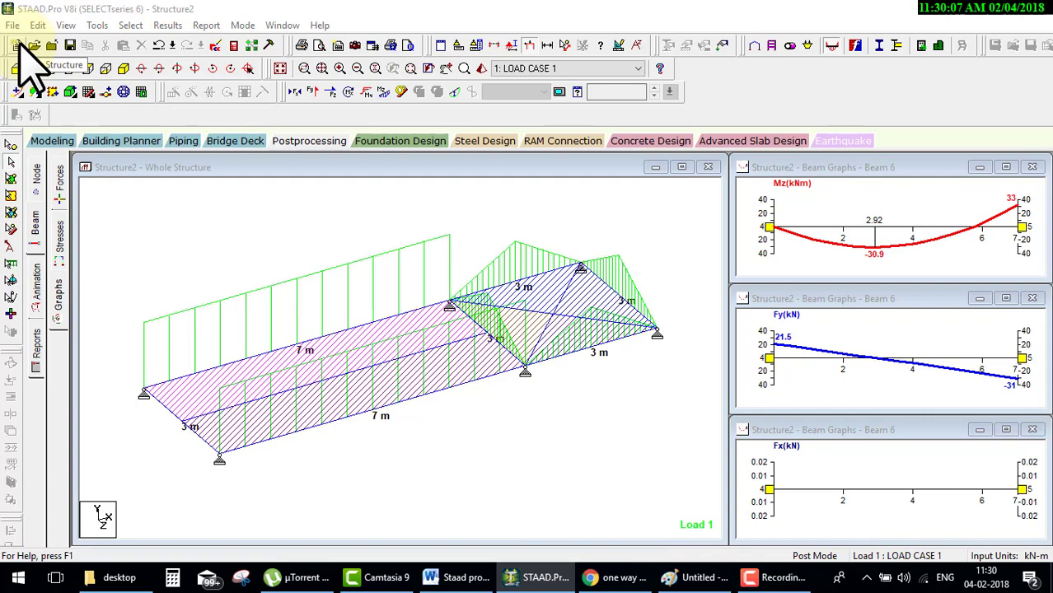
Step: Create a new Space structure file named 'stair case' in Meter and KiloNewton units
click(17, 44)
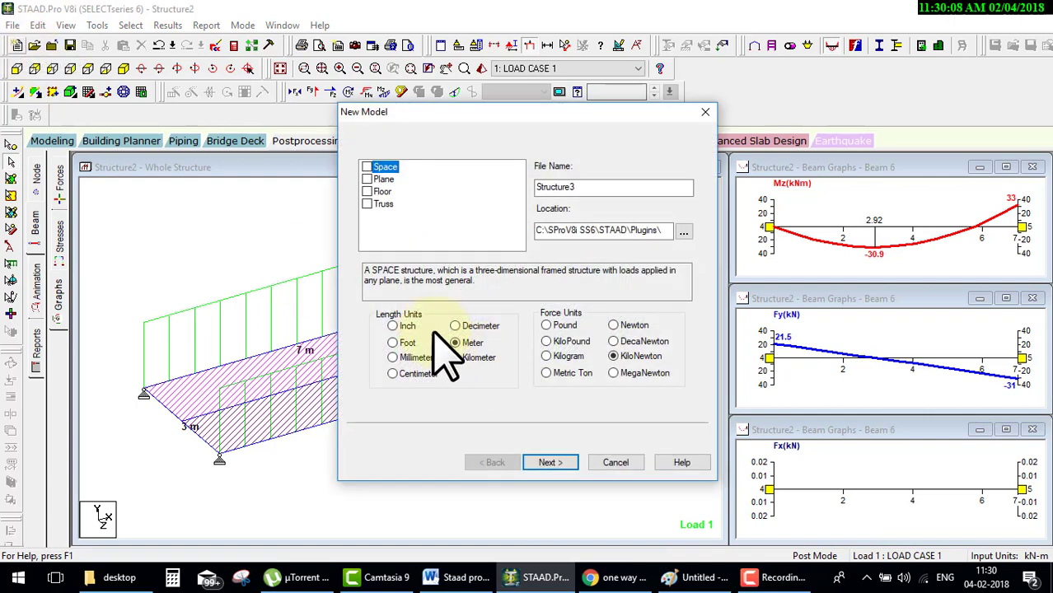
click(367, 167)
drag(623, 187, 440, 202)
text(stair case)
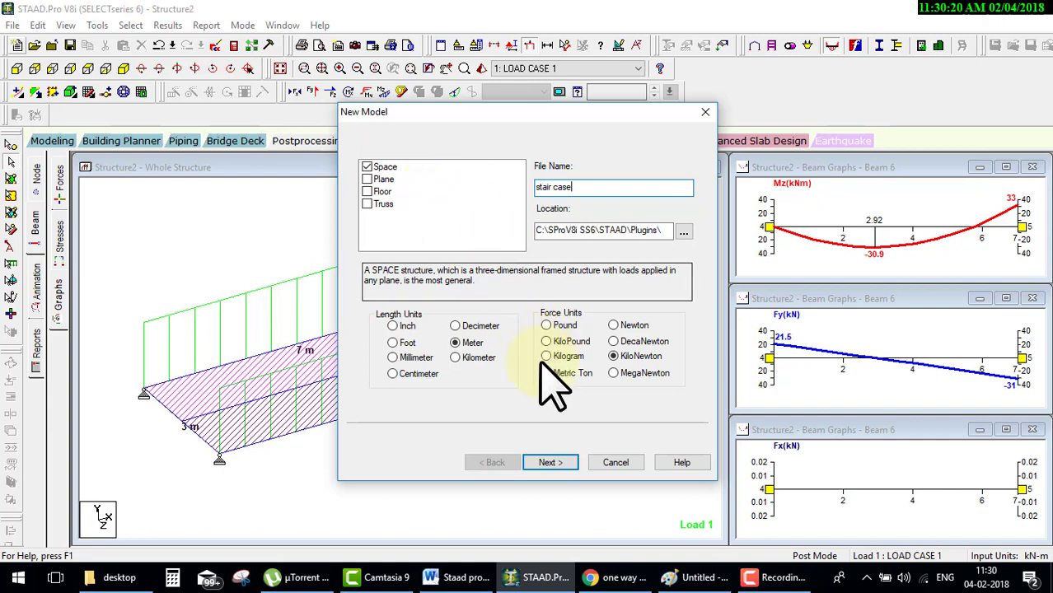
click(559, 465)
click(550, 463)
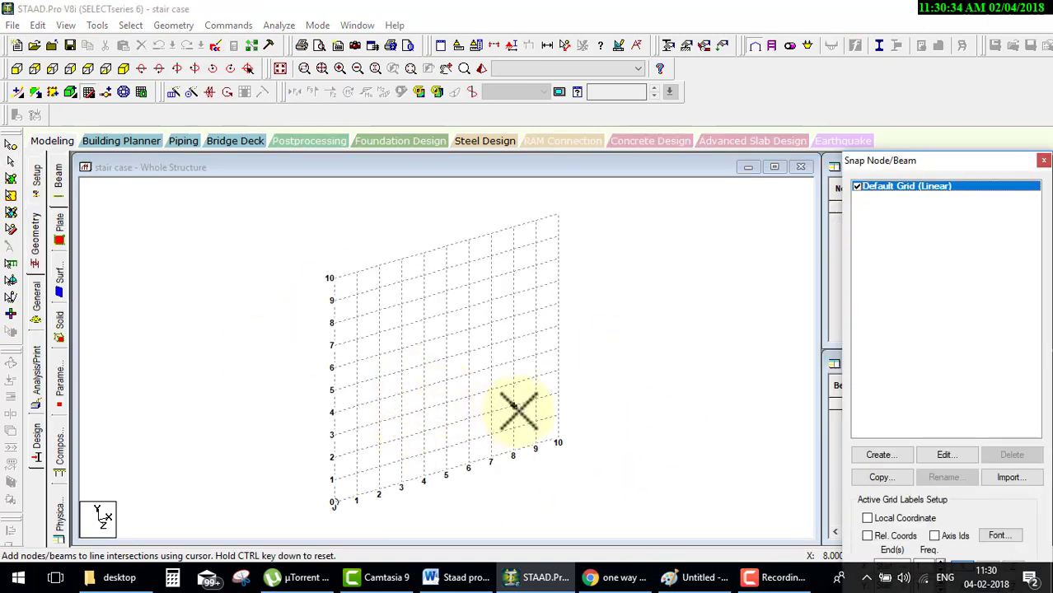
Step: Hide the snap grid and sketch the first stair flight with a climbing arrow
click(101, 87)
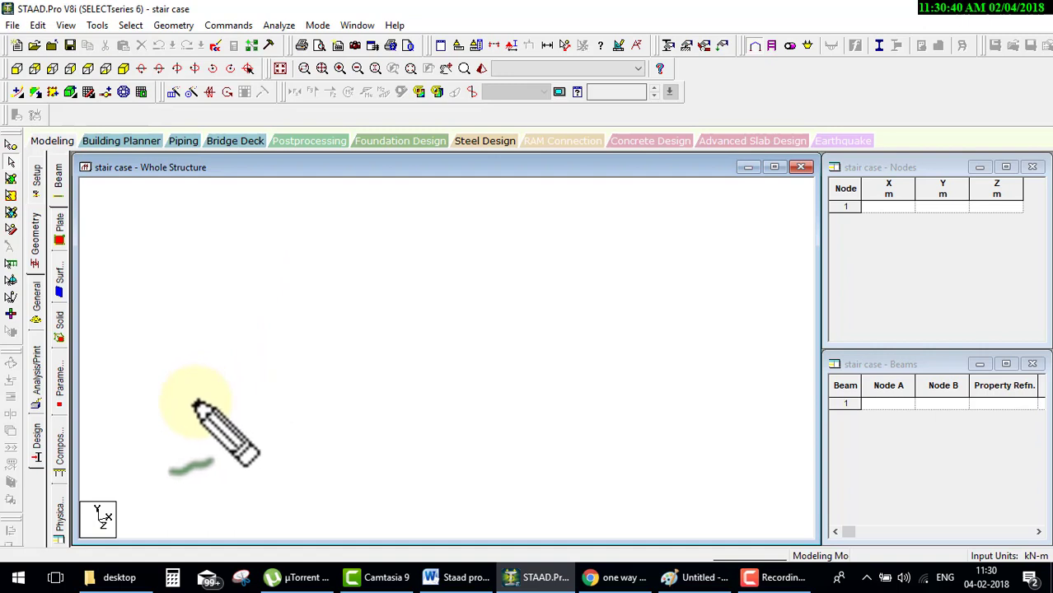
drag(157, 414, 226, 383)
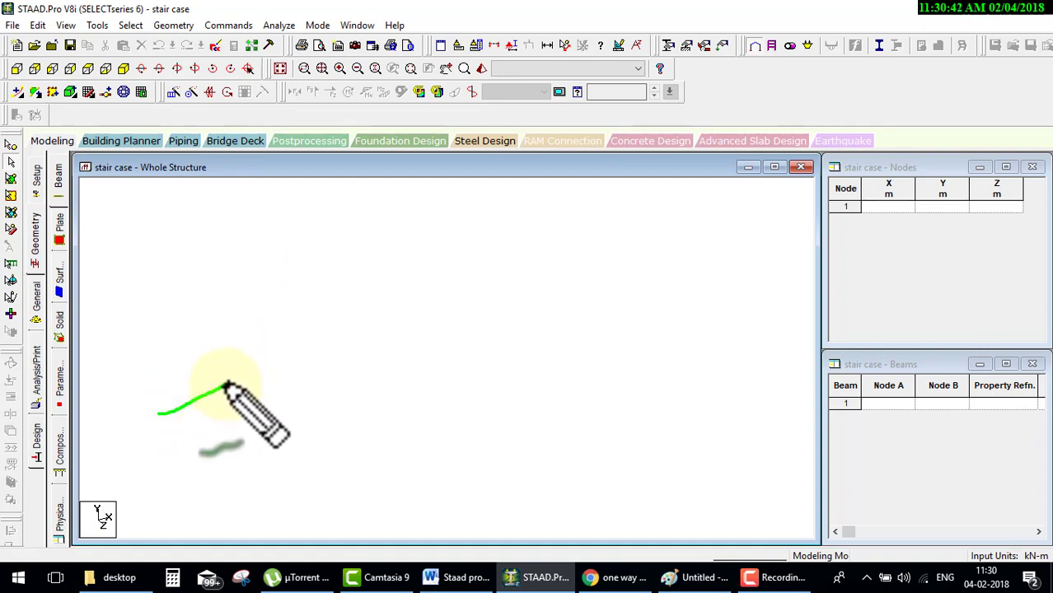
drag(198, 484, 269, 454)
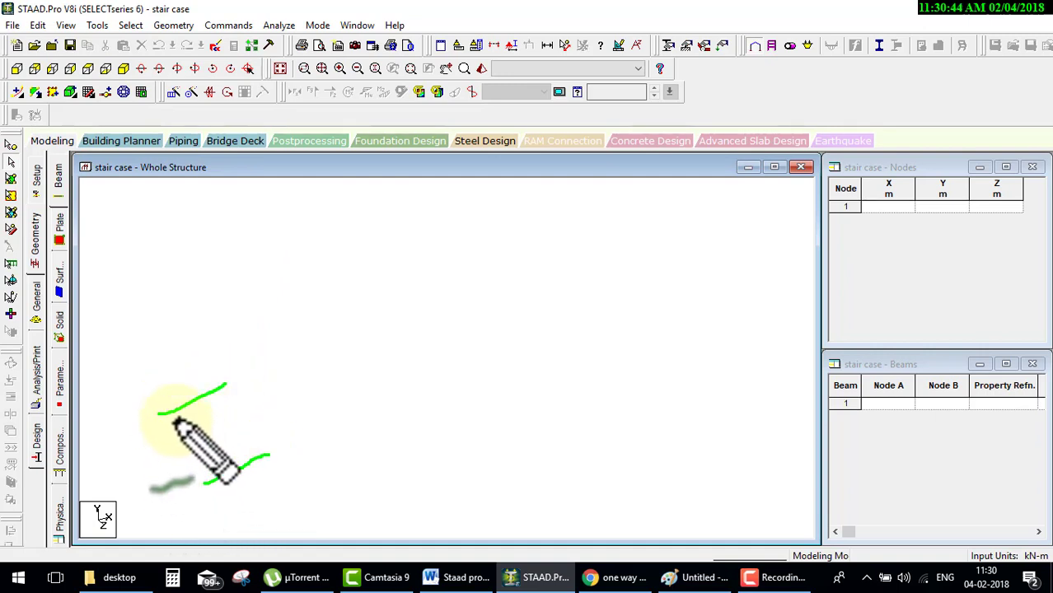
mouse_move(144, 404)
mouse_down()
mouse_move(155, 455)
mouse_move(216, 511)
mouse_up()
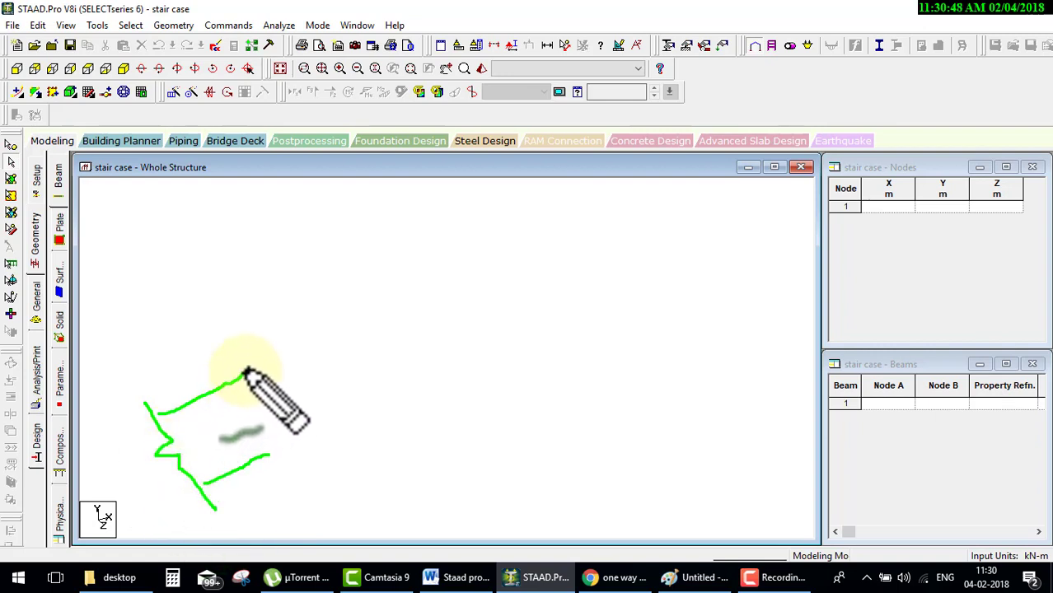
drag(231, 383, 301, 279)
mouse_move(272, 453)
mouse_down()
mouse_move(300, 364)
mouse_move(351, 330)
mouse_up()
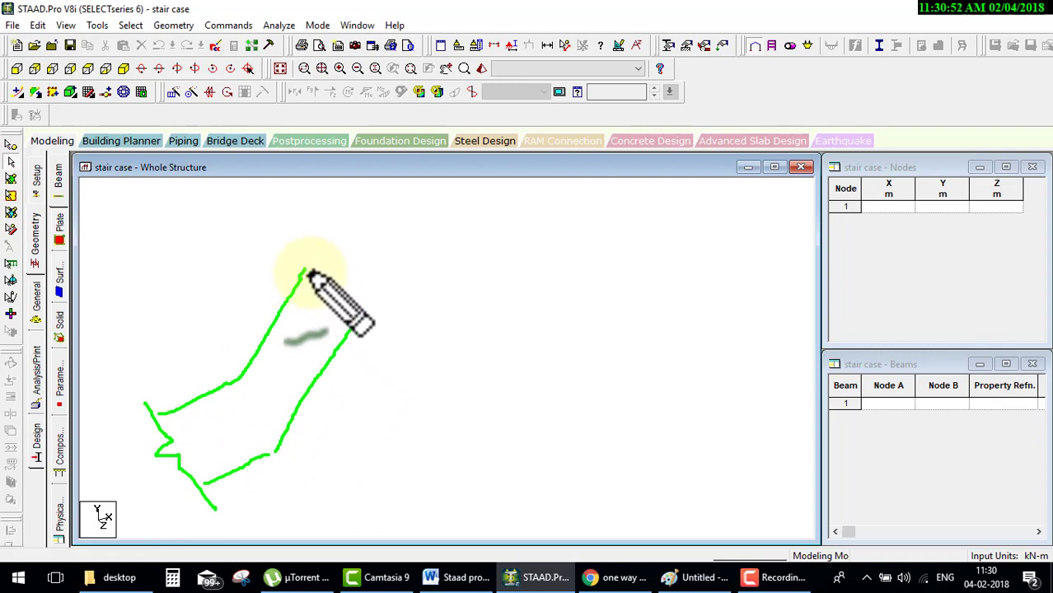
drag(301, 279, 352, 317)
mouse_move(274, 381)
mouse_down()
mouse_move(323, 334)
mouse_move(321, 347)
mouse_up()
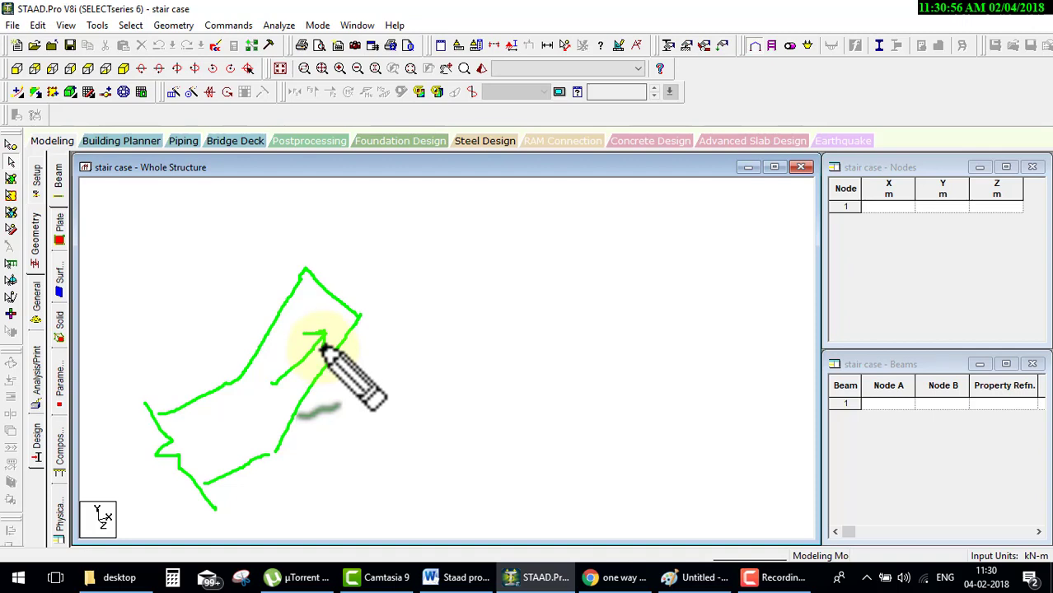
Step: Sketch the landing and second flight with step marks, then clear all annotations
mouse_move(305, 267)
mouse_down()
mouse_move(375, 237)
mouse_move(416, 262)
mouse_move(414, 287)
mouse_up()
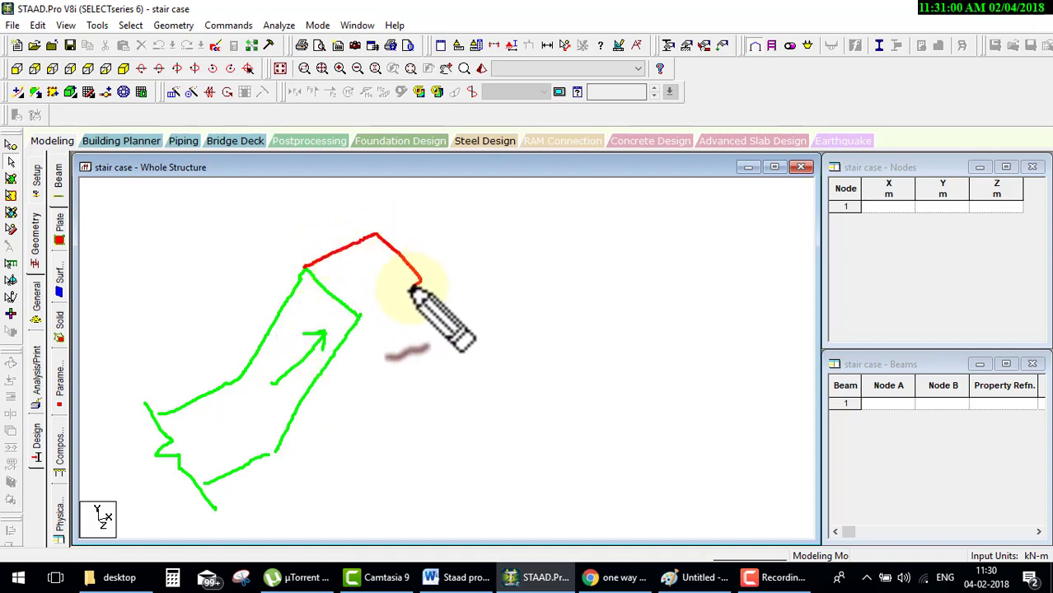
mouse_move(360, 314)
mouse_down()
mouse_move(376, 346)
mouse_move(412, 352)
mouse_move(457, 330)
mouse_move(434, 293)
mouse_move(425, 348)
mouse_move(369, 315)
mouse_up()
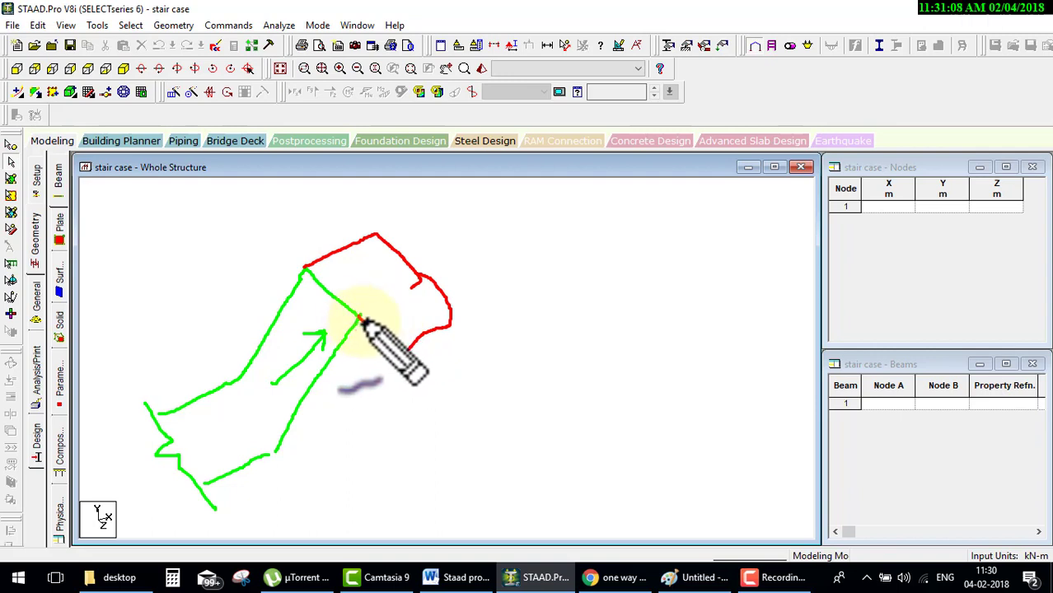
drag(363, 316, 202, 270)
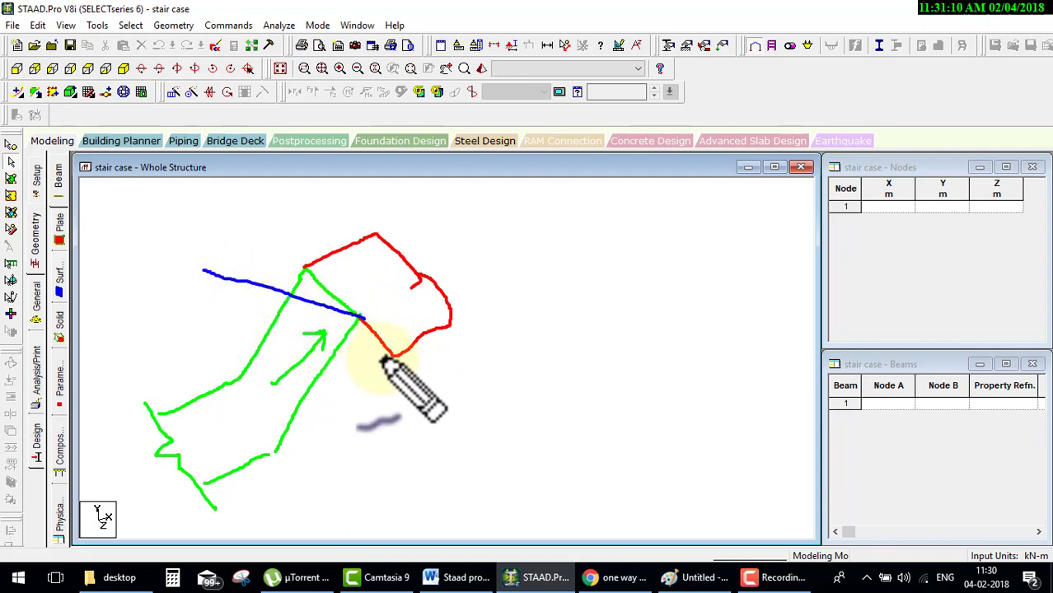
drag(392, 356, 183, 316)
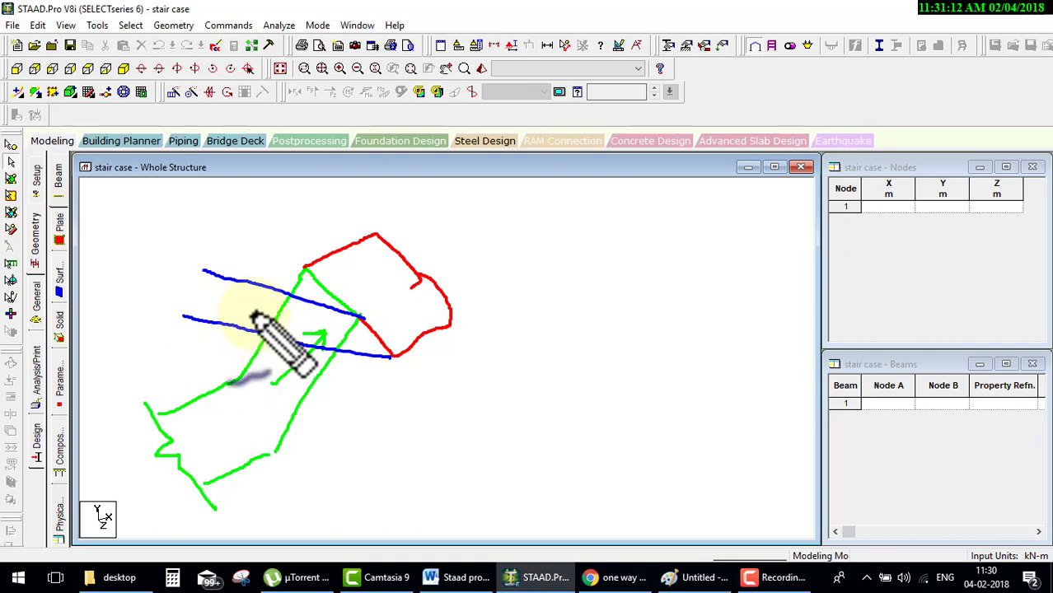
drag(246, 282, 235, 320)
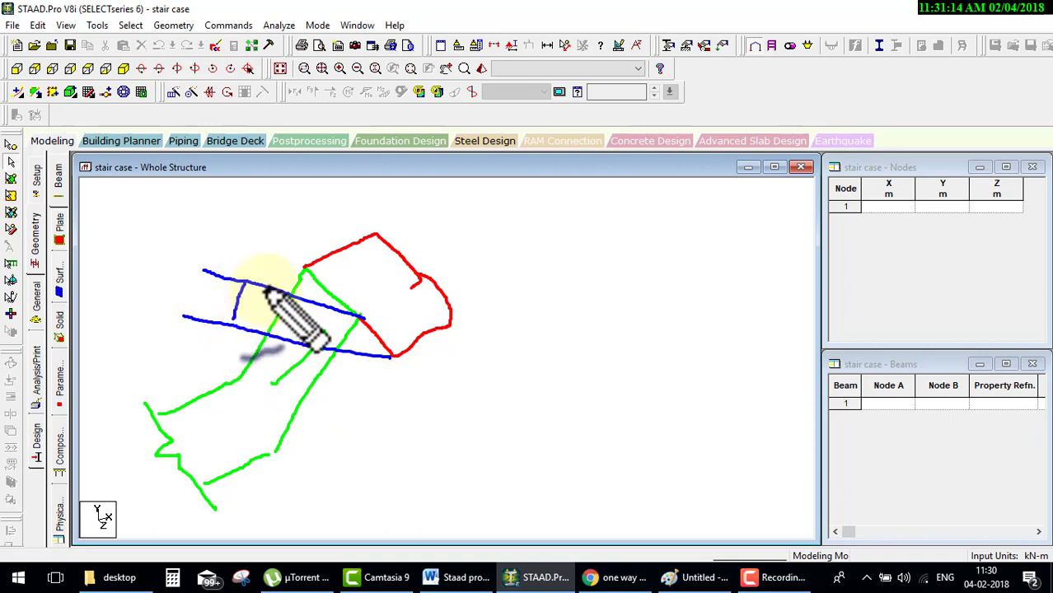
drag(266, 289, 258, 331)
drag(293, 294, 290, 341)
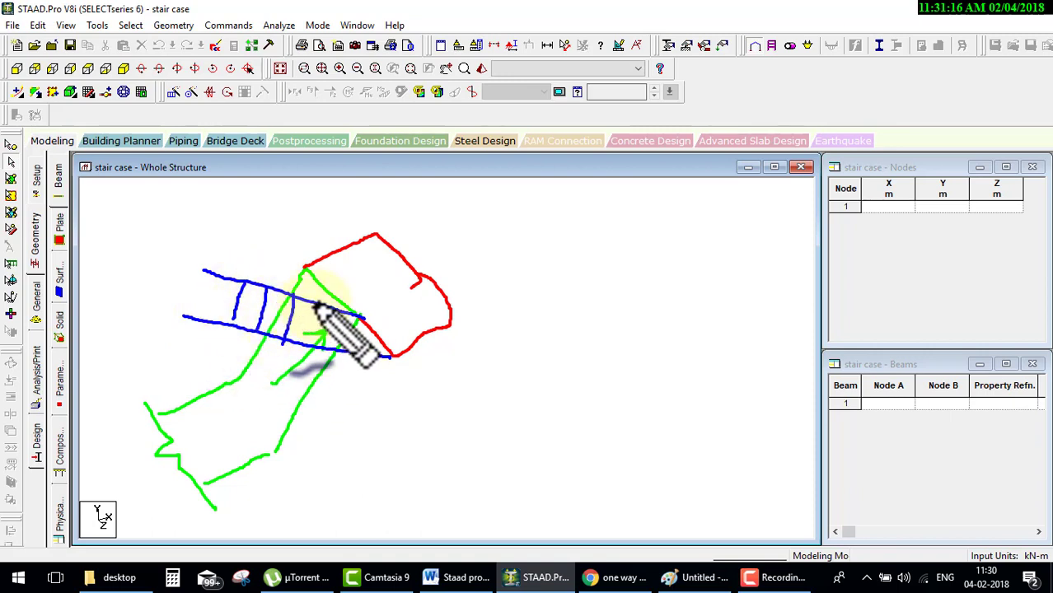
mouse_move(317, 306)
mouse_down()
mouse_move(320, 347)
mouse_move(280, 325)
mouse_up()
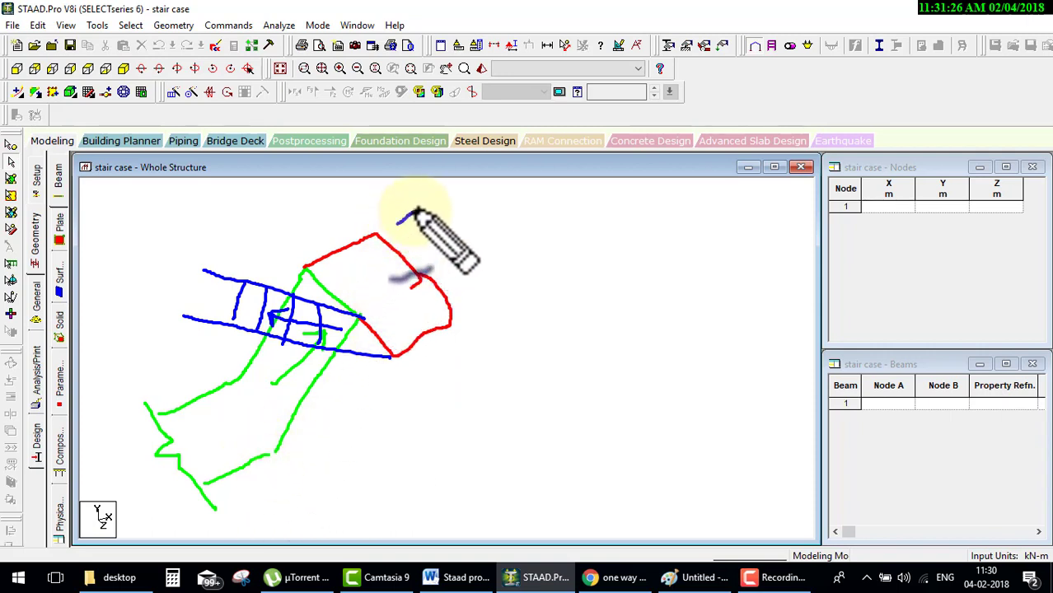
mouse_move(397, 224)
mouse_down()
mouse_move(439, 268)
mouse_move(467, 260)
mouse_up()
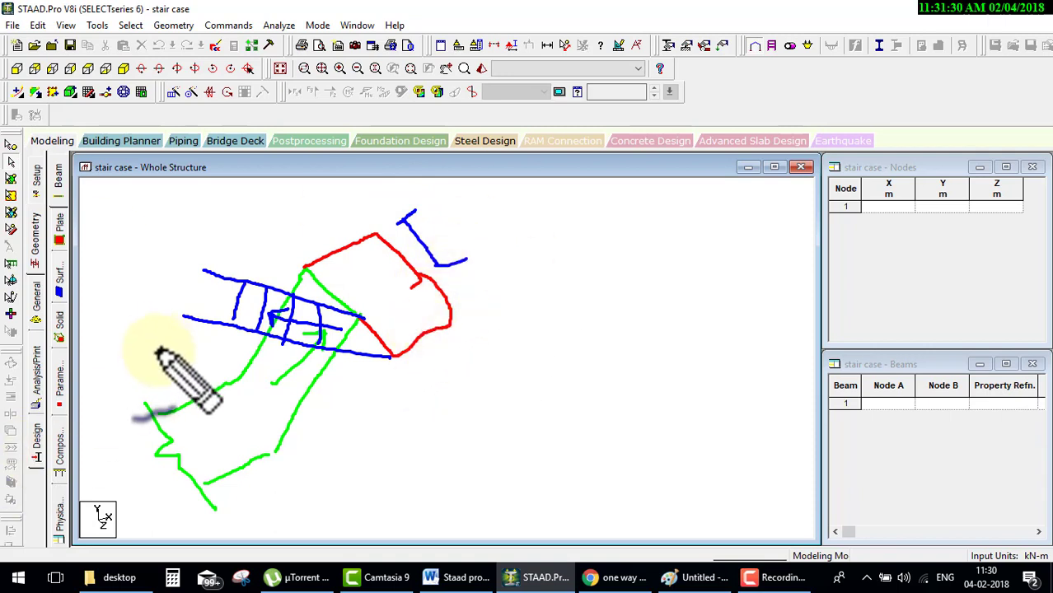
key(Escape)
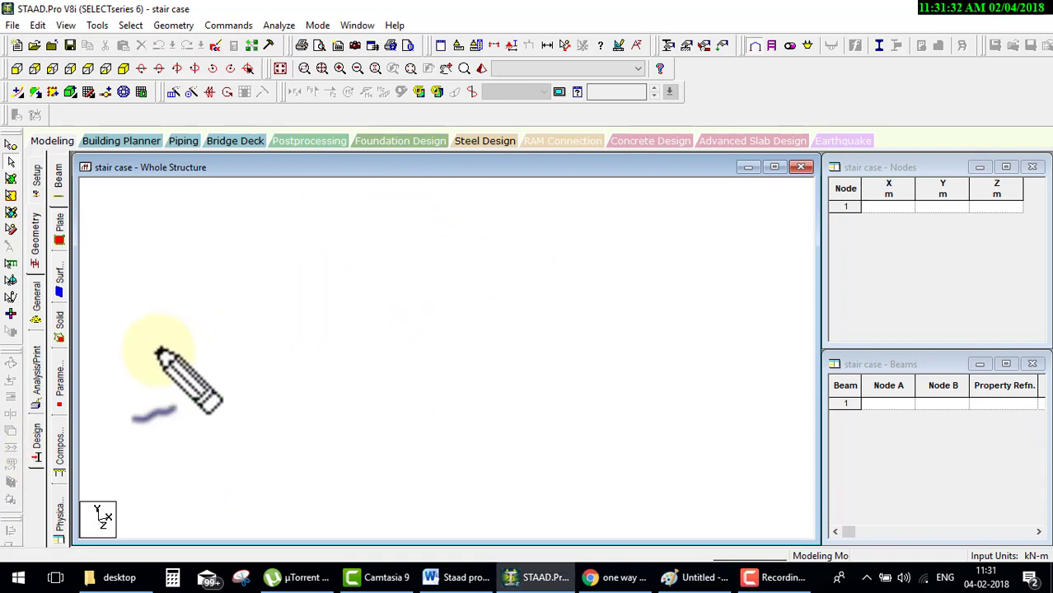
Step: Set the snap grid to a 10 by 10 linear grid at 1 m spacing in the X-Z plane
click(88, 91)
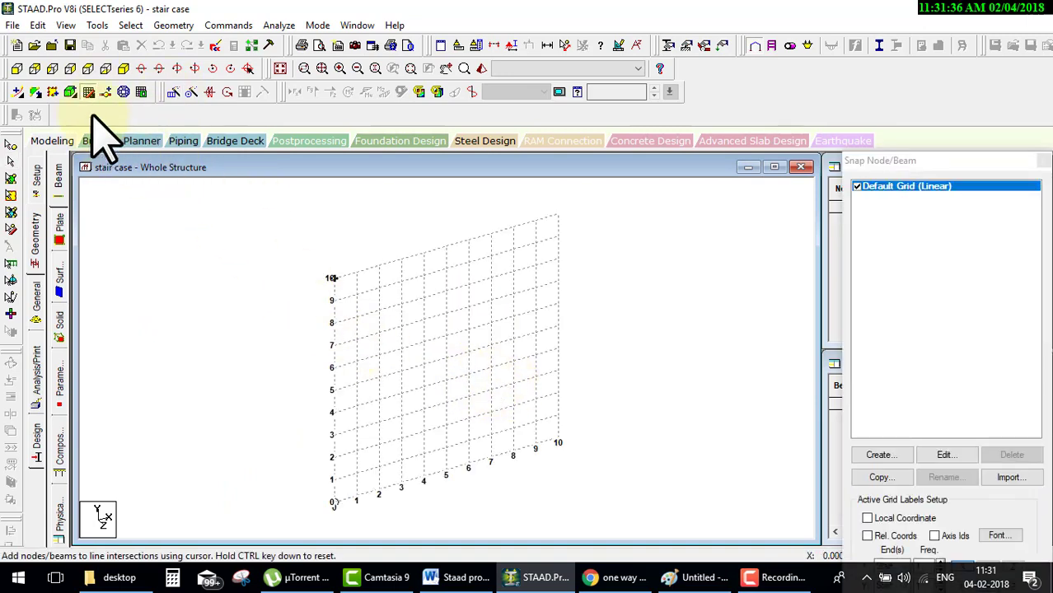
click(106, 69)
click(494, 334)
click(391, 336)
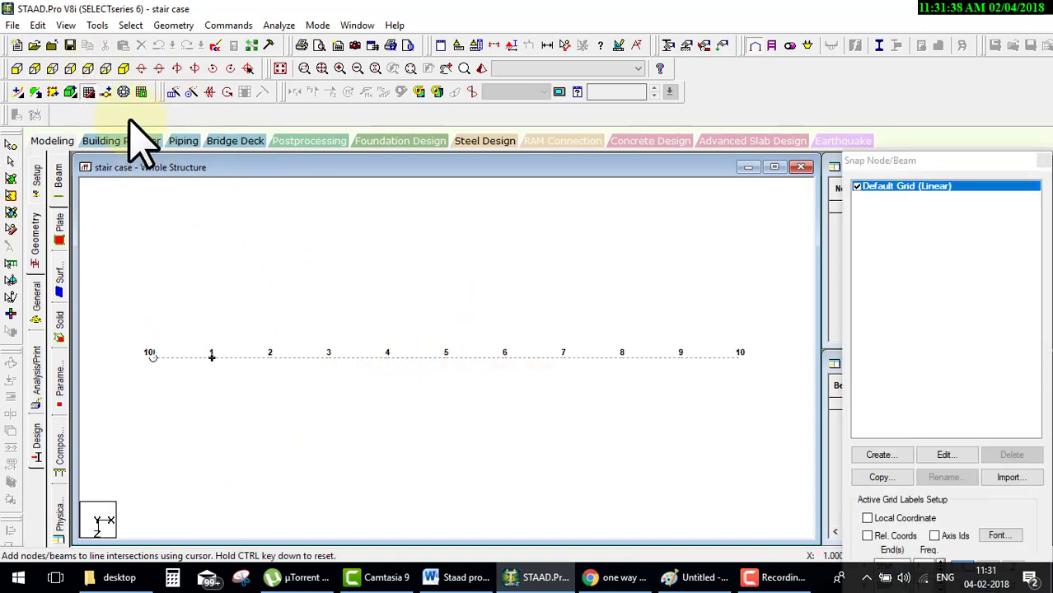
click(939, 456)
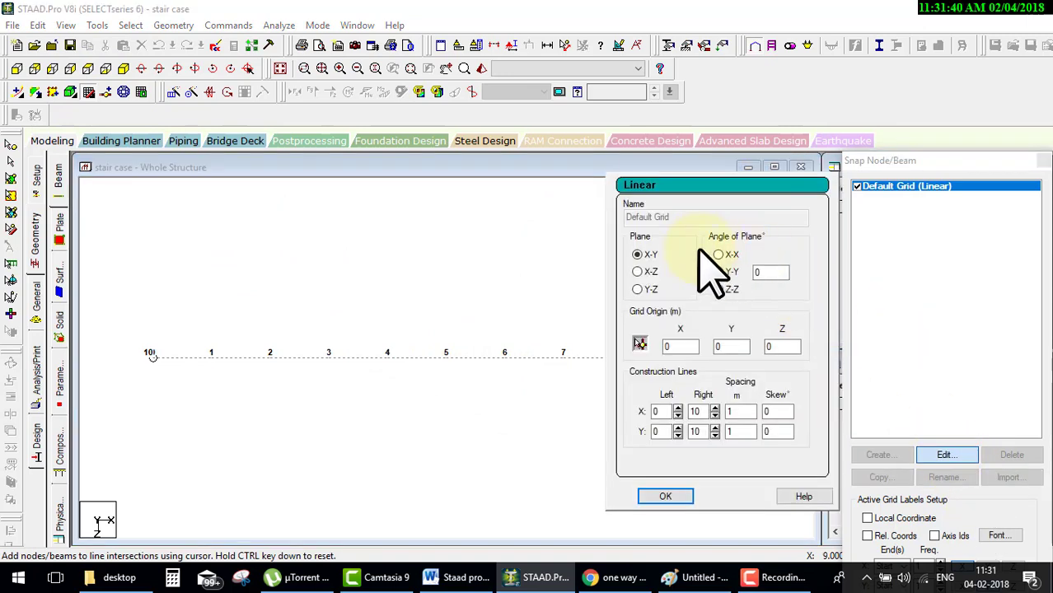
click(644, 272)
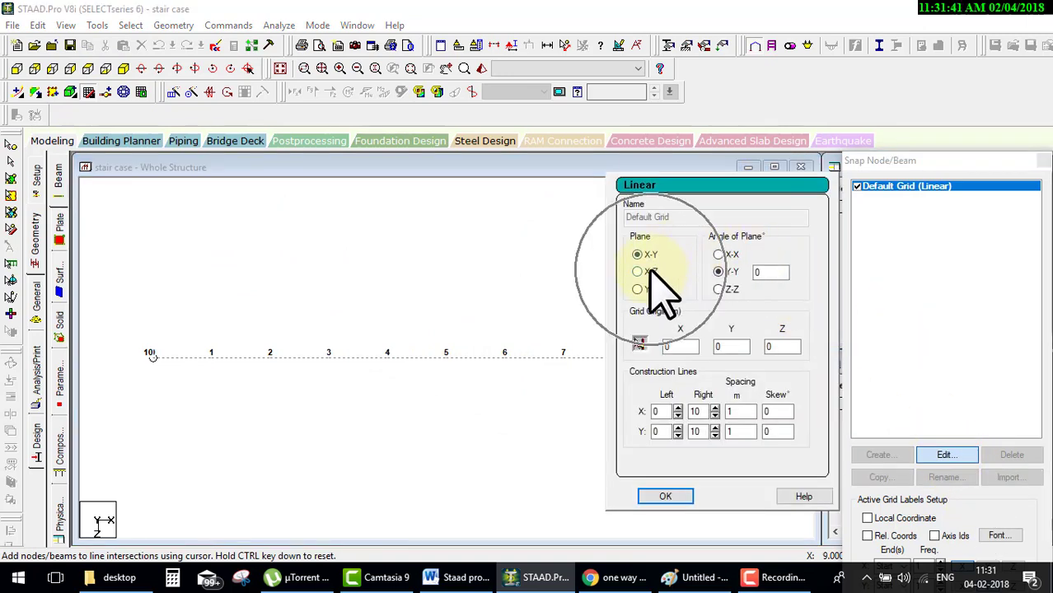
click(667, 496)
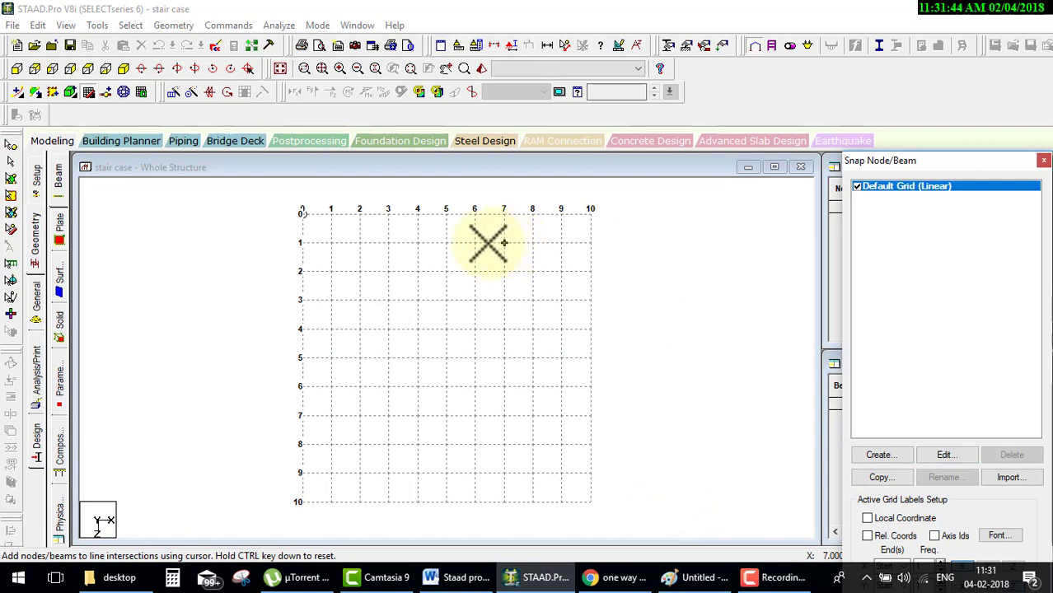
click(301, 213)
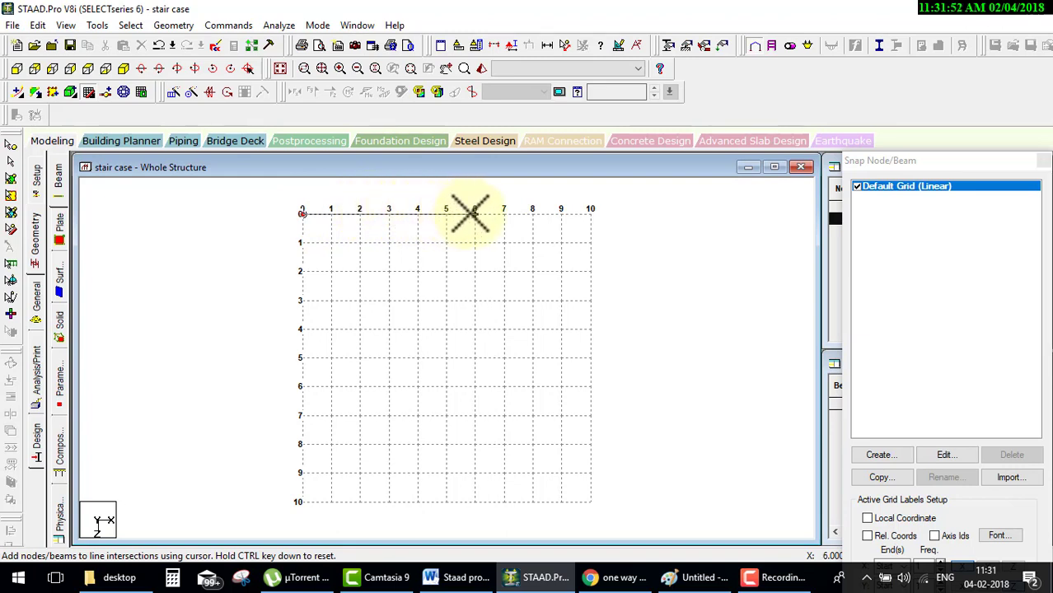
click(503, 213)
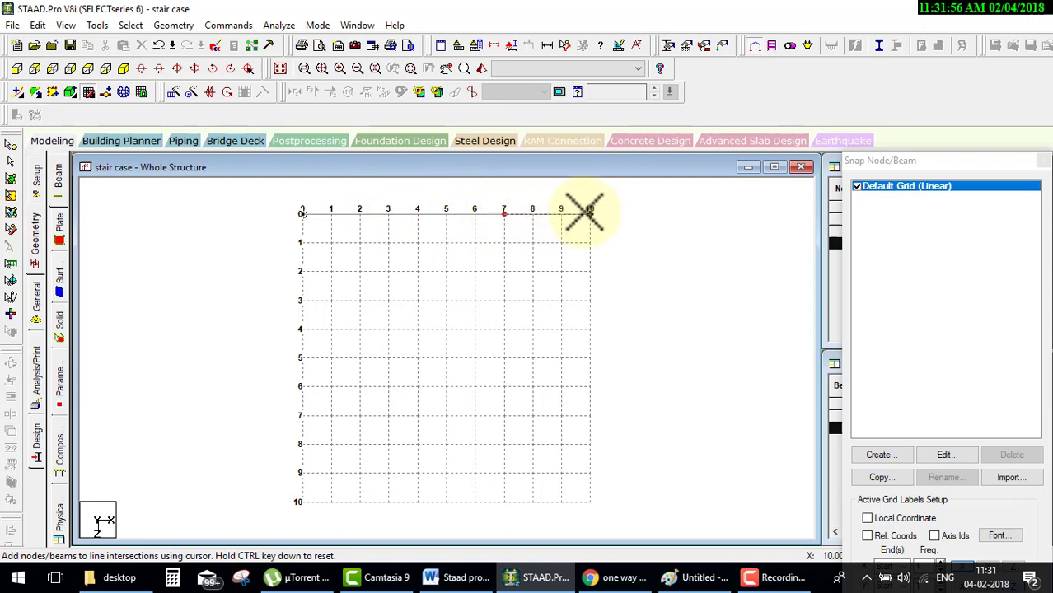
click(590, 329)
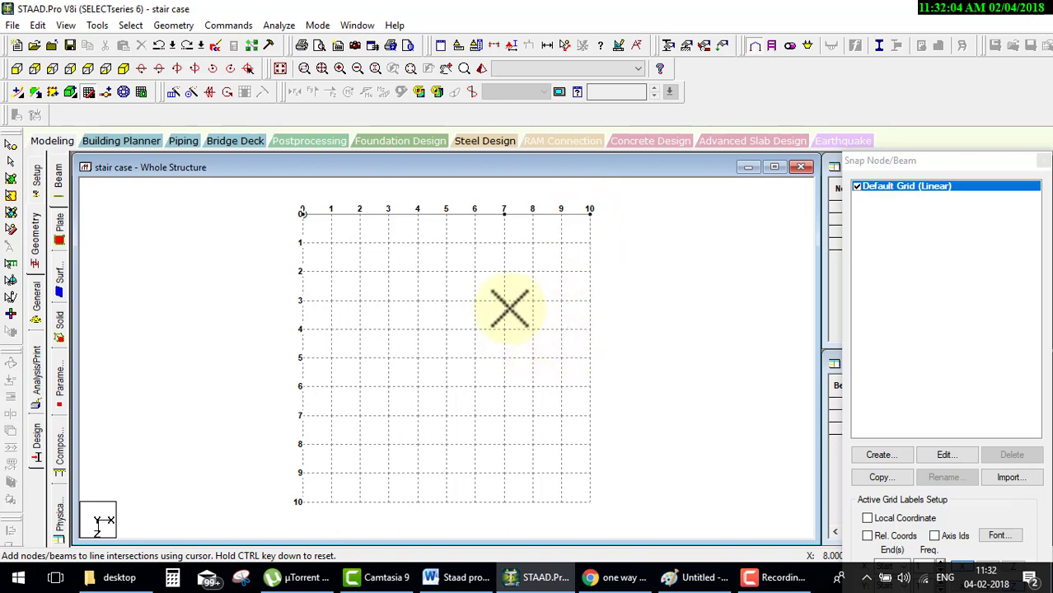
key(Escape)
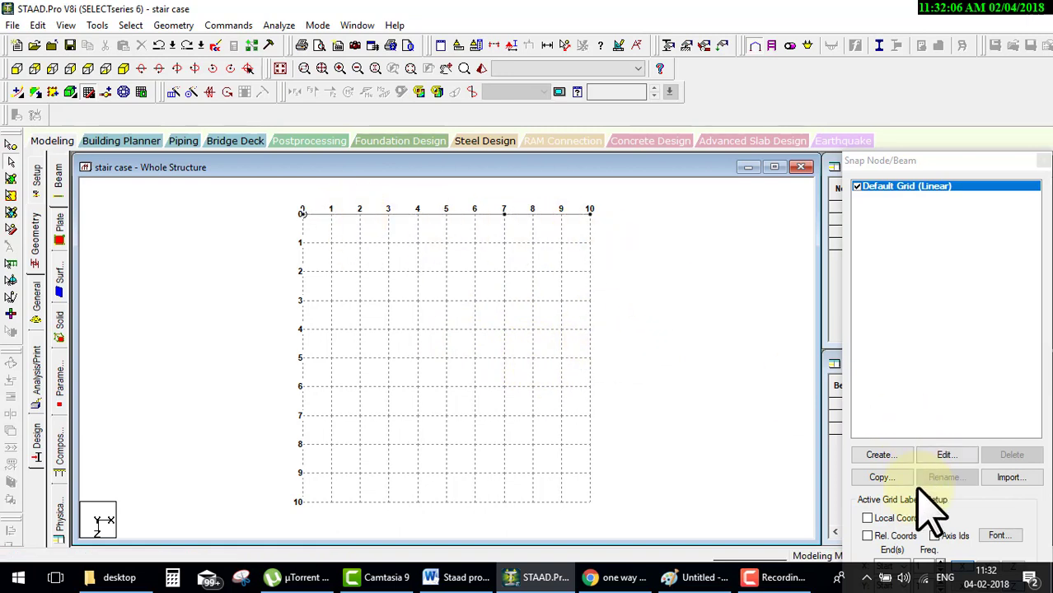
drag(940, 165, 940, 67)
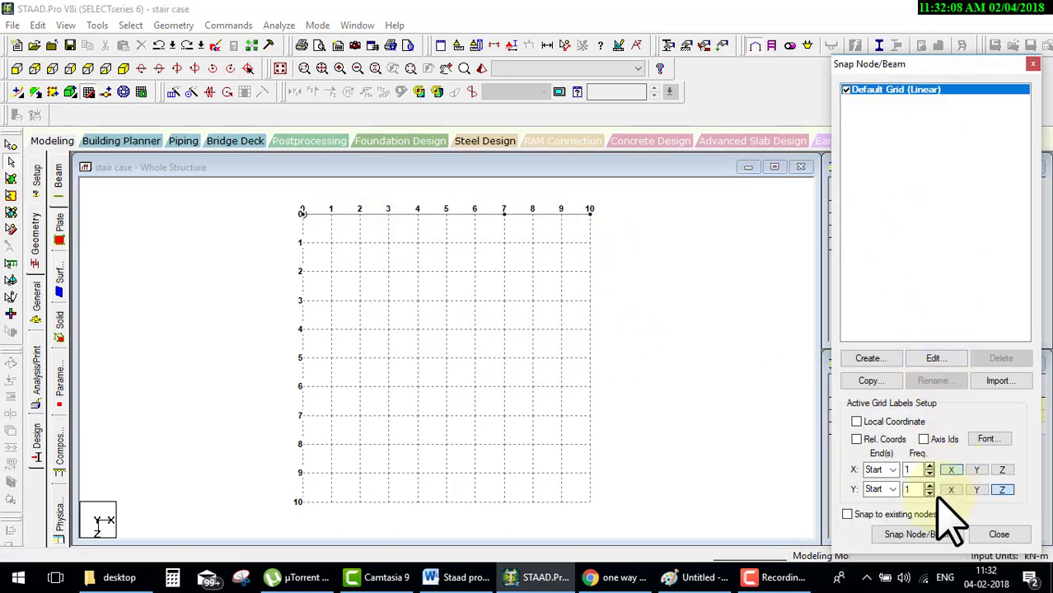
click(917, 535)
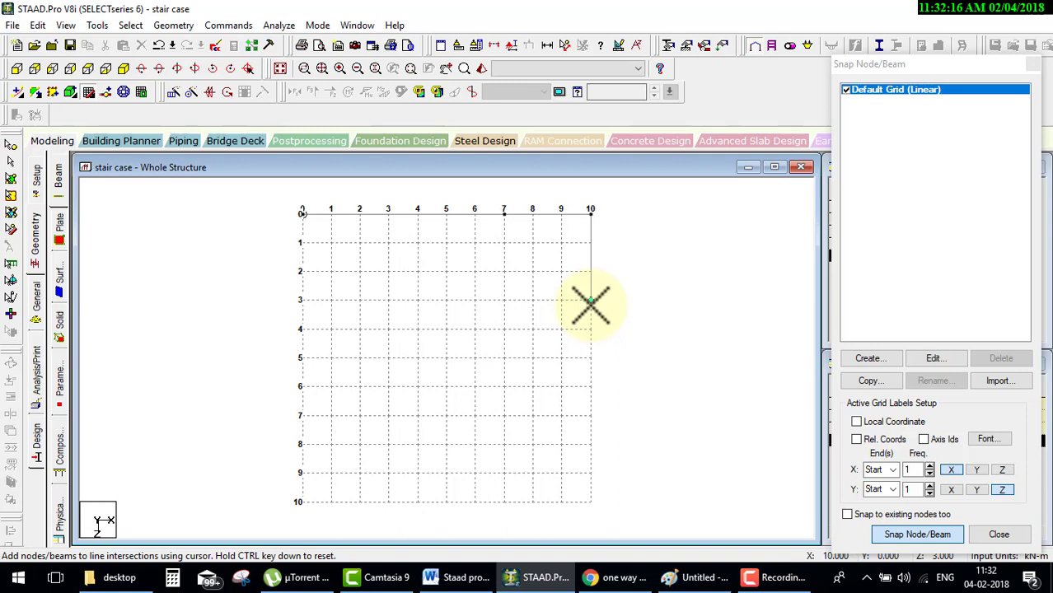
click(591, 301)
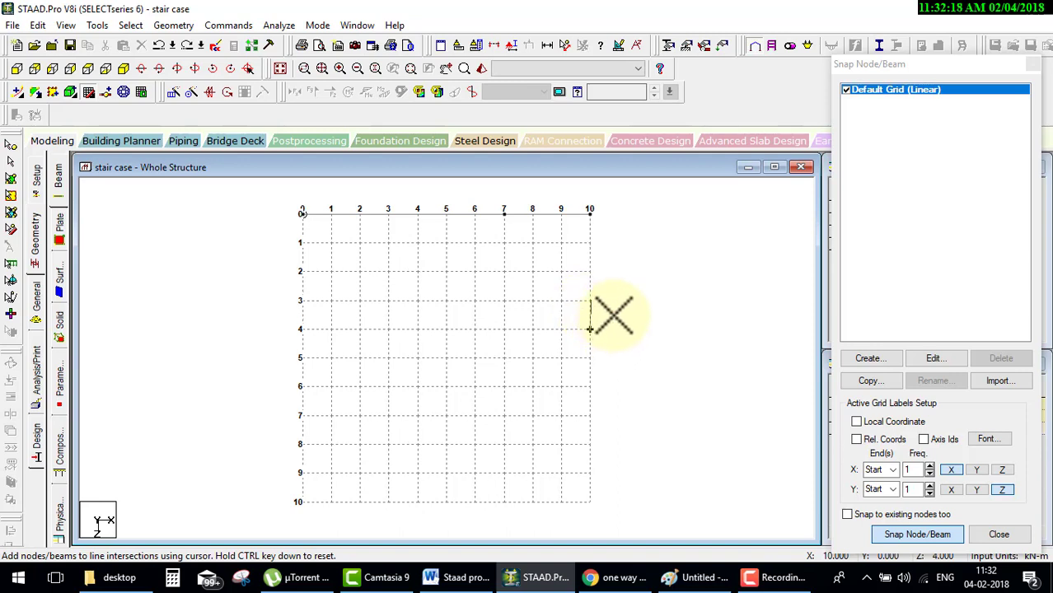
click(590, 212)
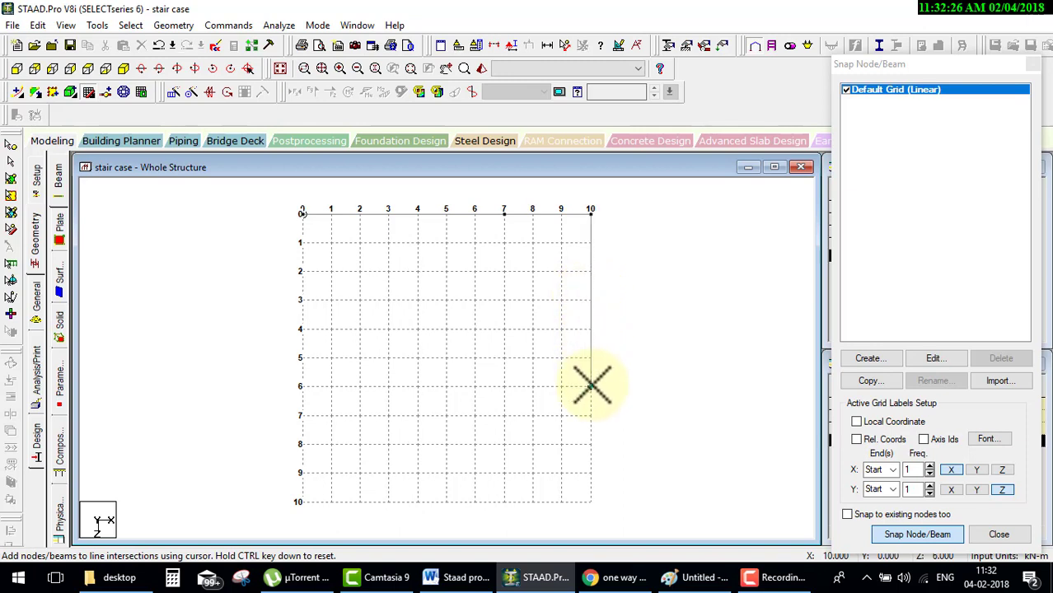
click(590, 386)
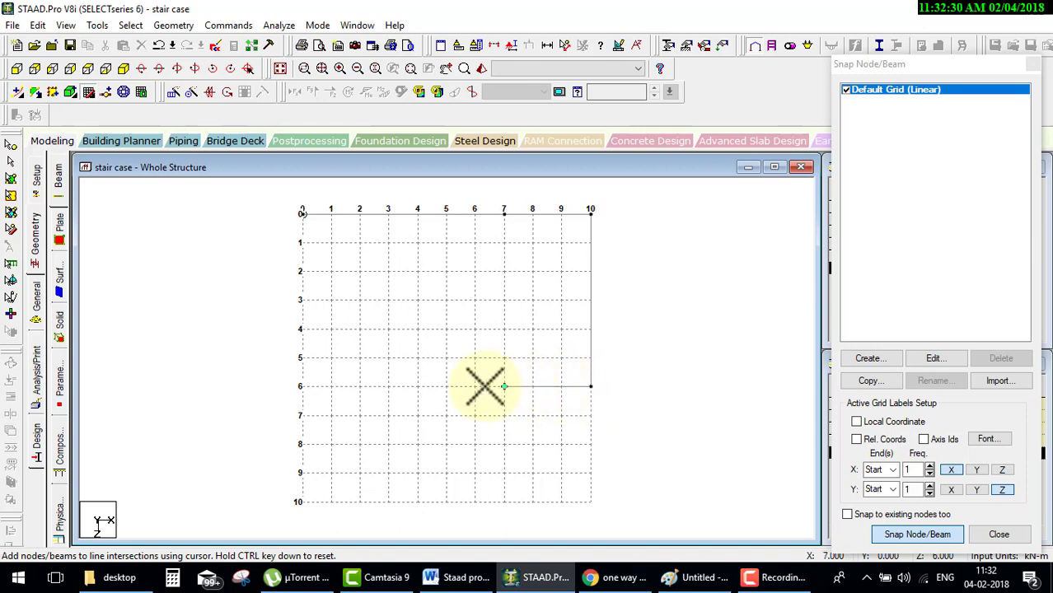
click(505, 385)
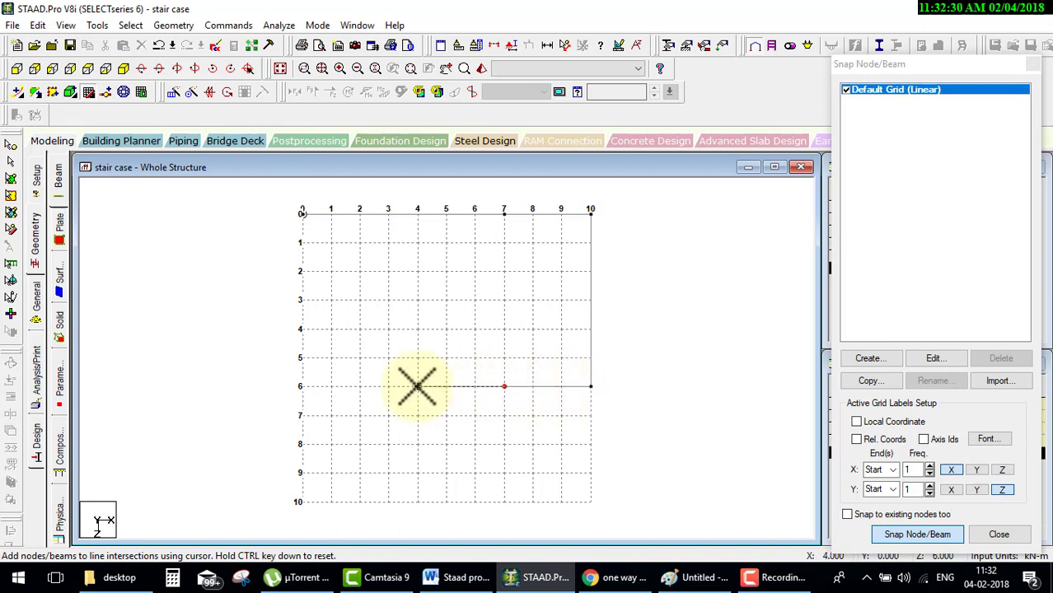
click(301, 385)
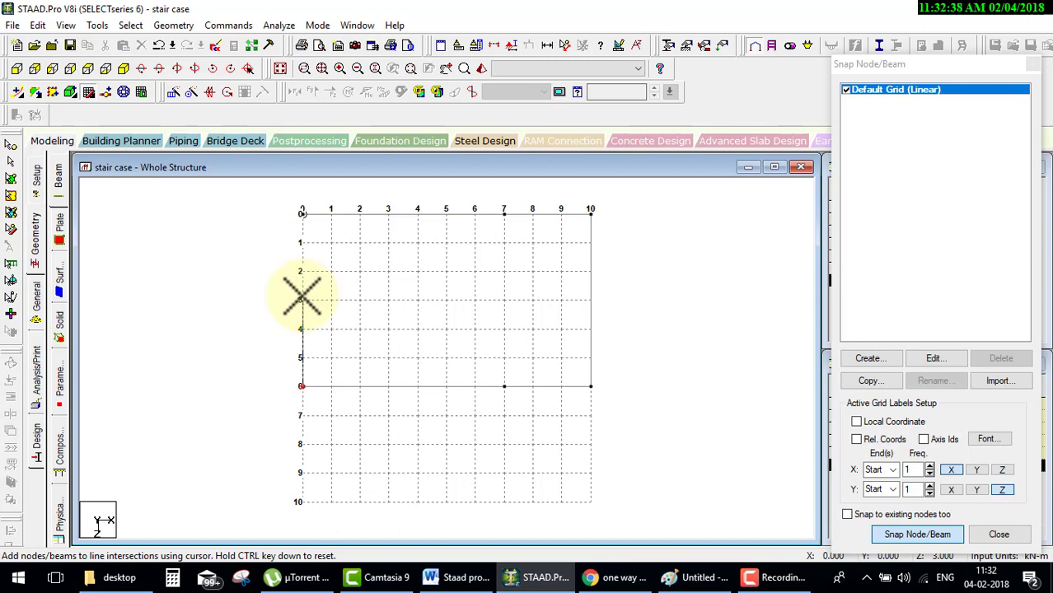
click(302, 299)
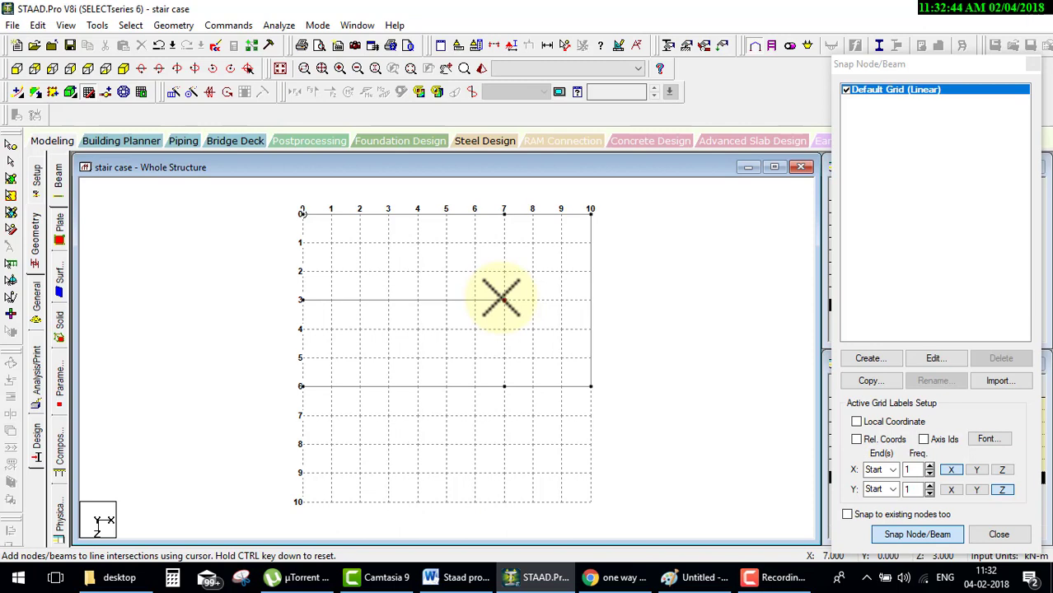
click(504, 299)
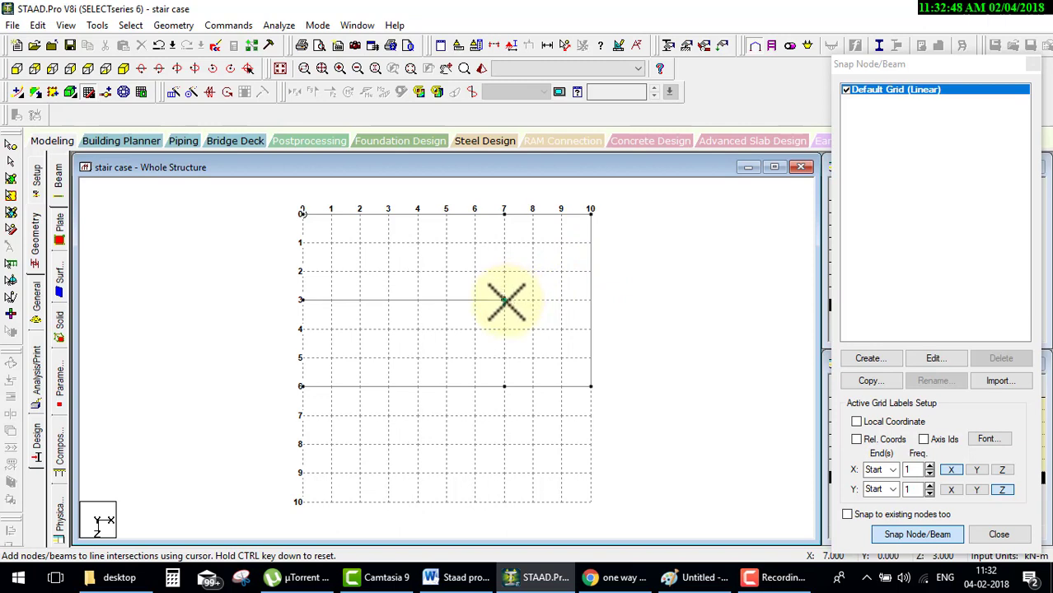
click(504, 385)
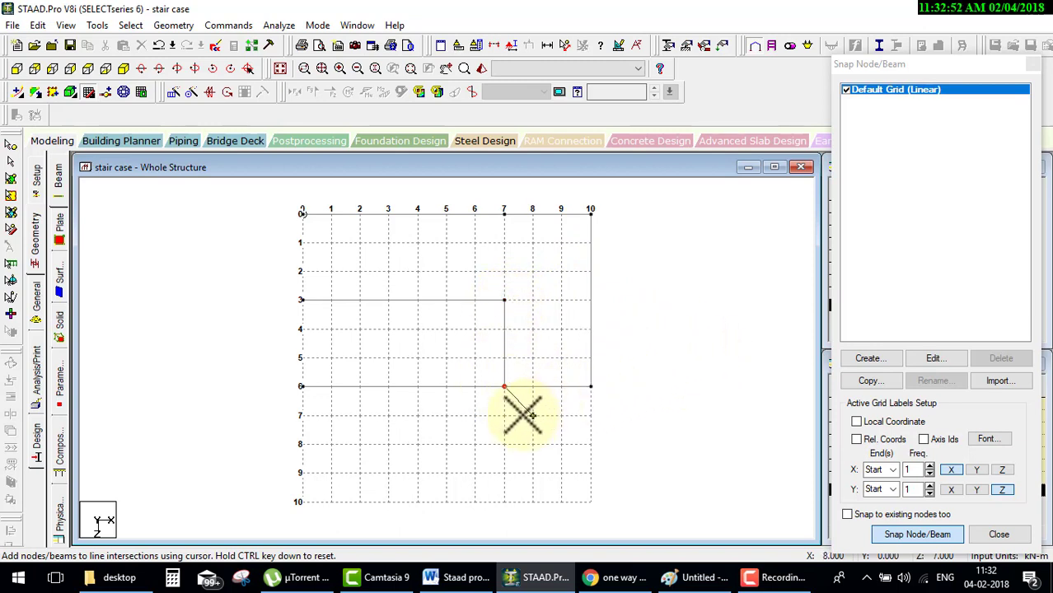
right_click(493, 425)
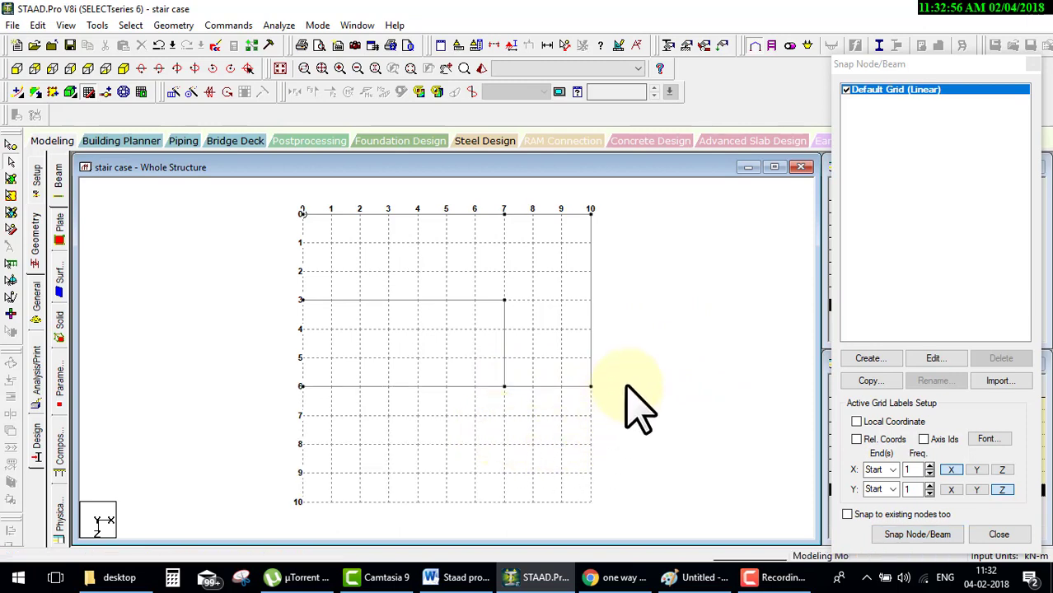
key(ctrl+a)
key(Delete)
key(Return)
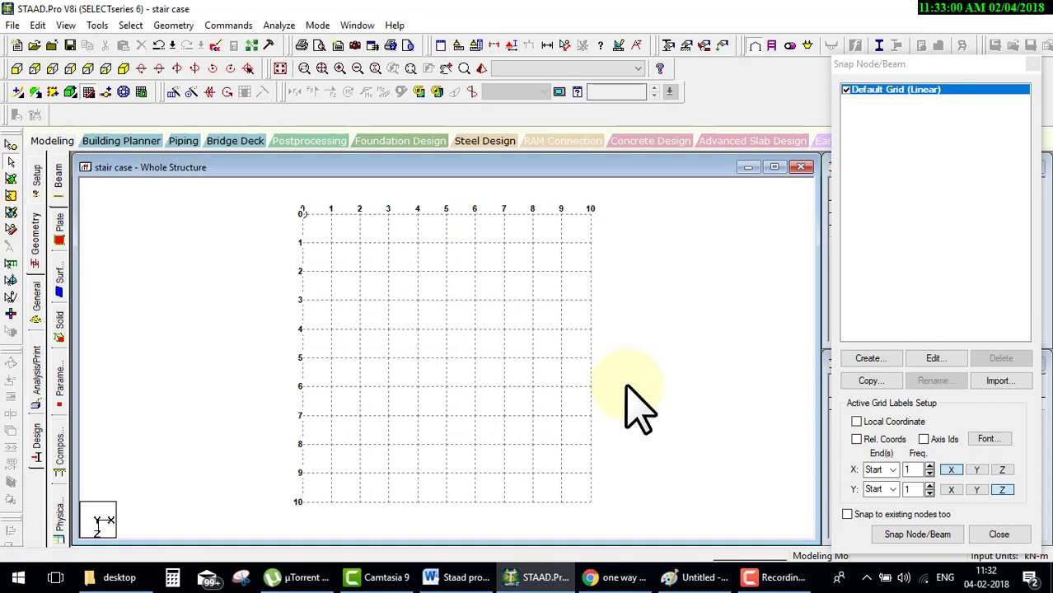
Step: Search Google Images in Chrome for 'doglegged stair plan'
click(616, 578)
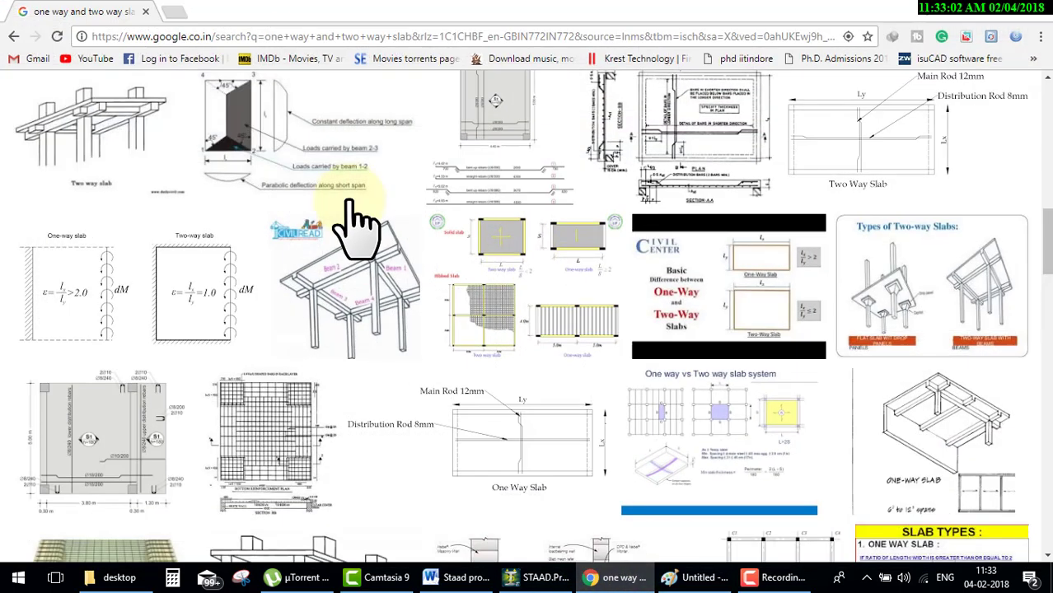
click(317, 37)
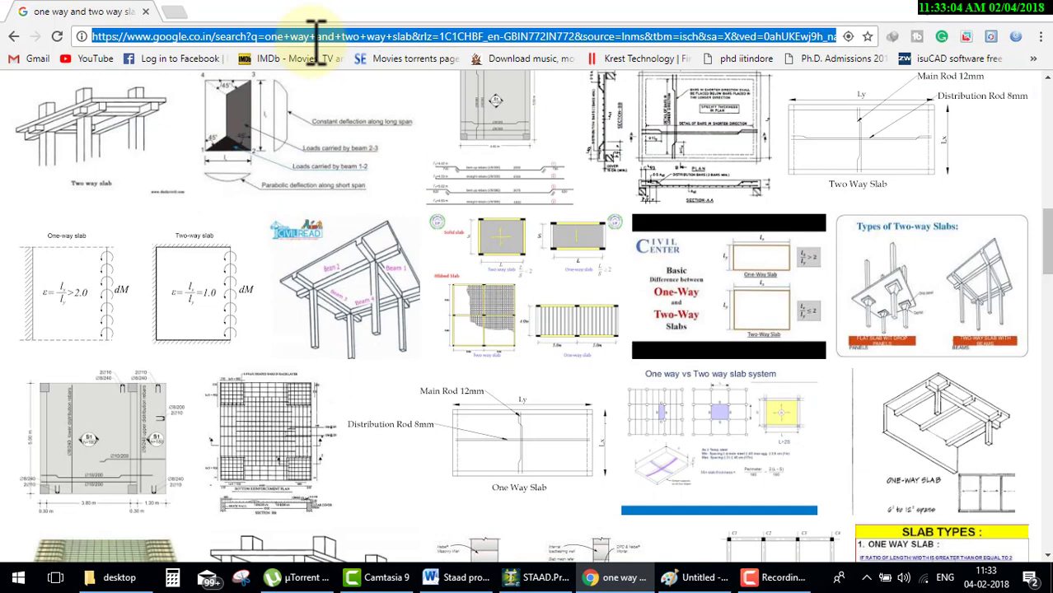
text(doglegged star)
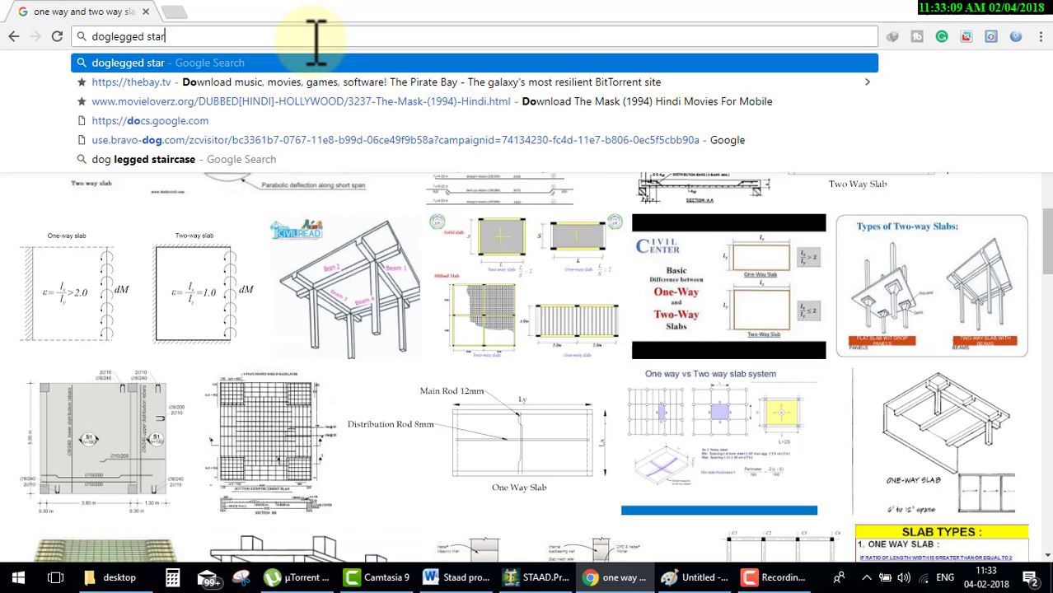
key(BackSpace)
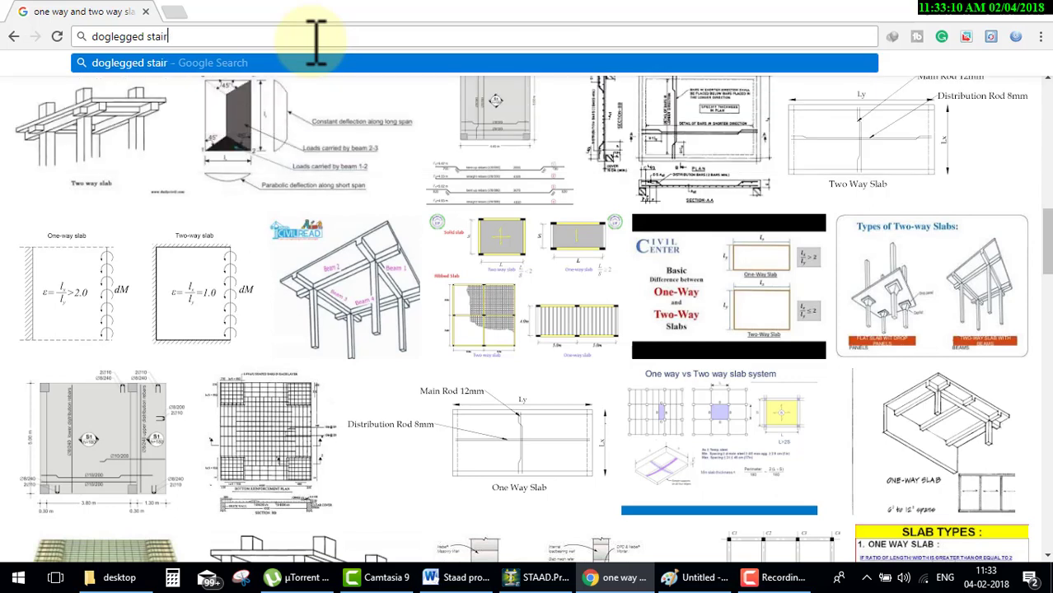
key(Return)
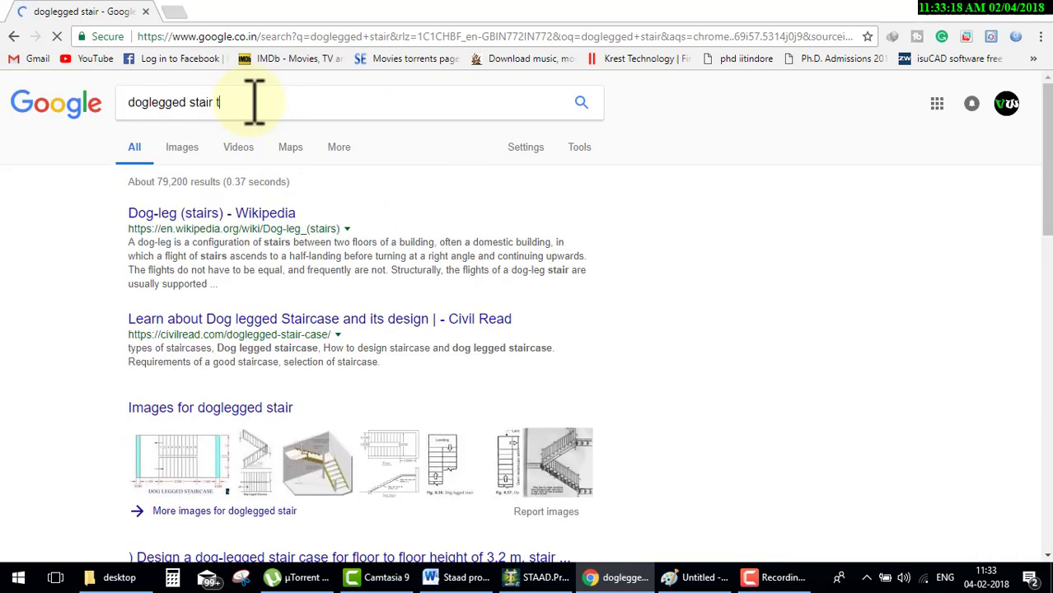
text(plan)
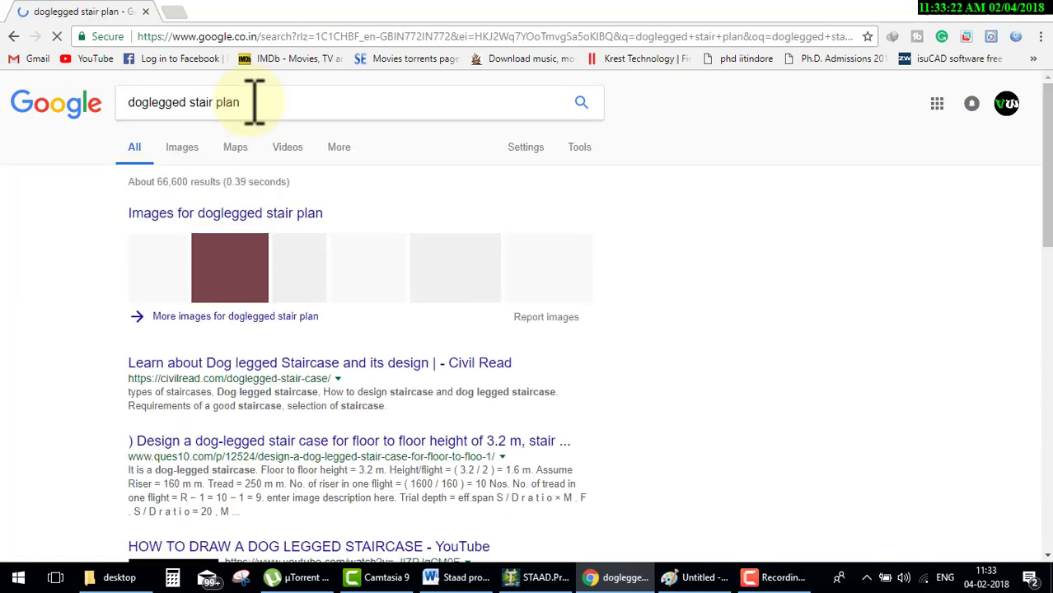
click(180, 151)
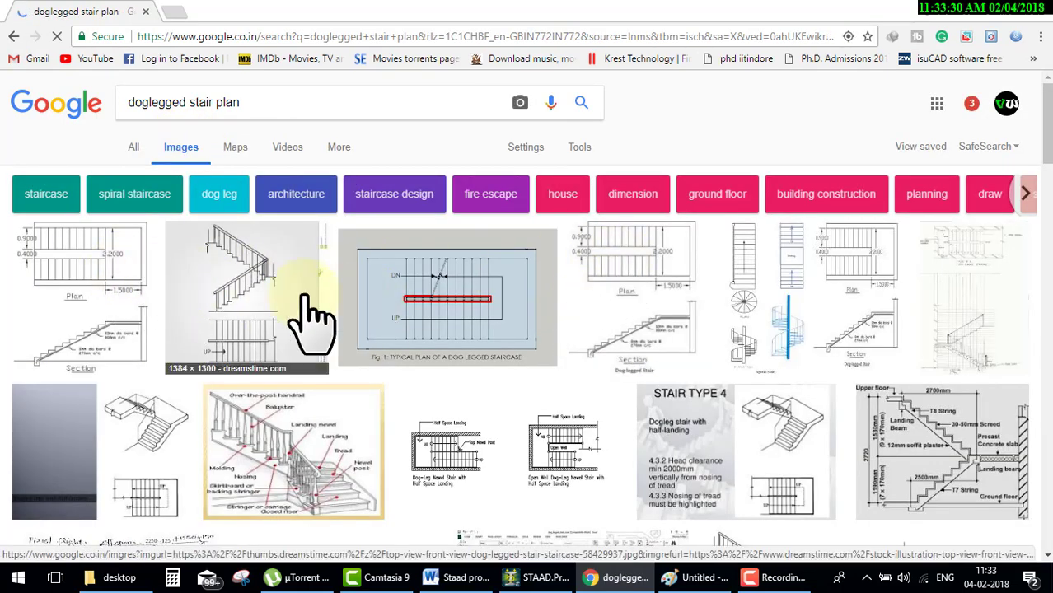
Step: Enlarge the first dog-legged stair plan image and outline its plan and landing in blue
click(147, 290)
scroll(152, 309, down, 1)
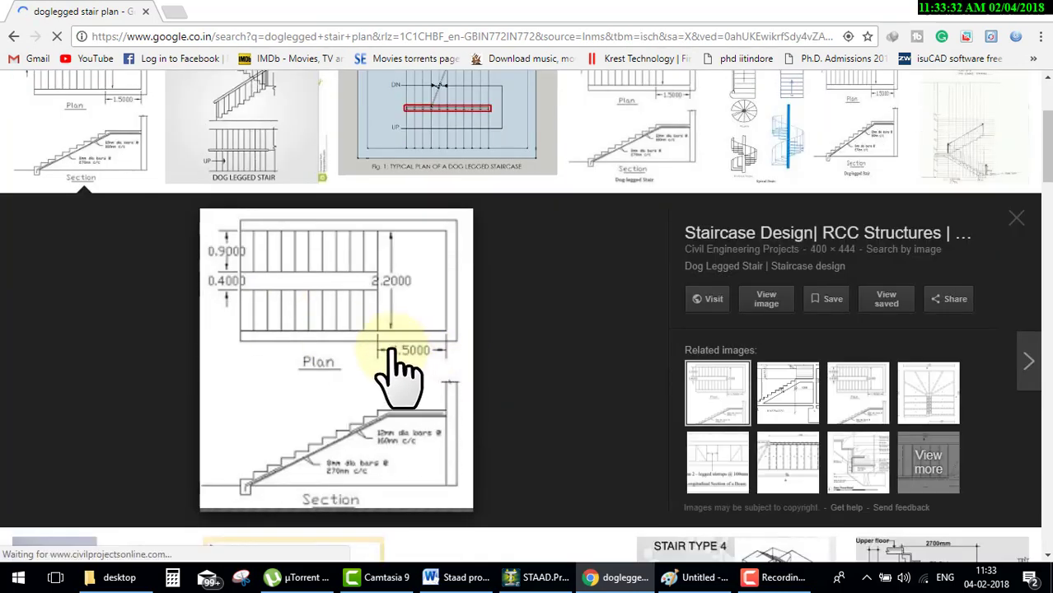
drag(217, 212, 463, 360)
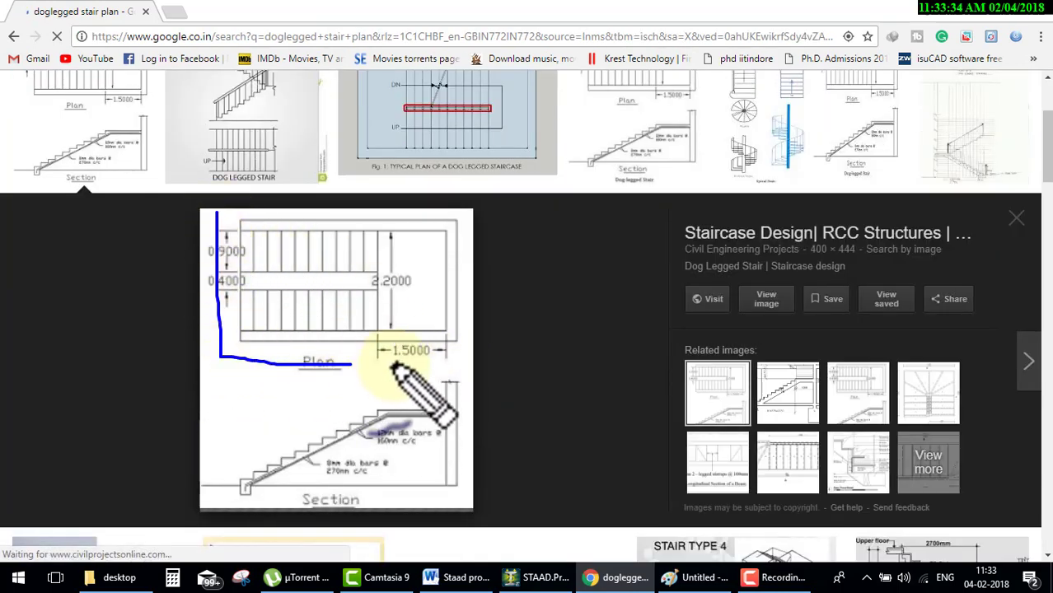
mouse_move(464, 322)
mouse_down()
mouse_move(409, 206)
mouse_move(175, 213)
mouse_up()
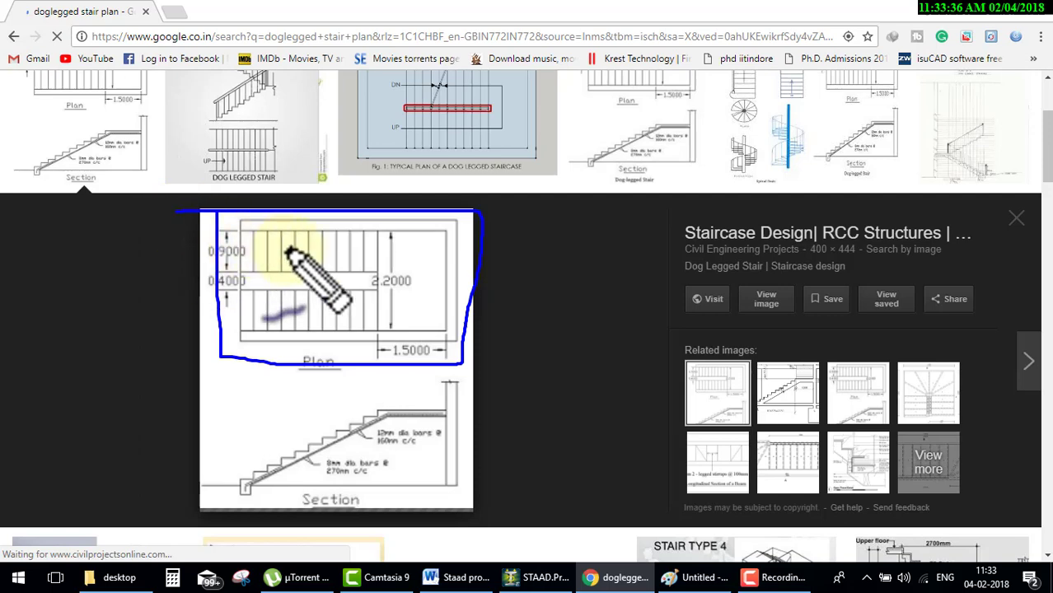
mouse_move(235, 229)
mouse_down()
mouse_move(446, 224)
mouse_move(463, 336)
mouse_move(219, 341)
mouse_up()
drag(240, 290, 377, 290)
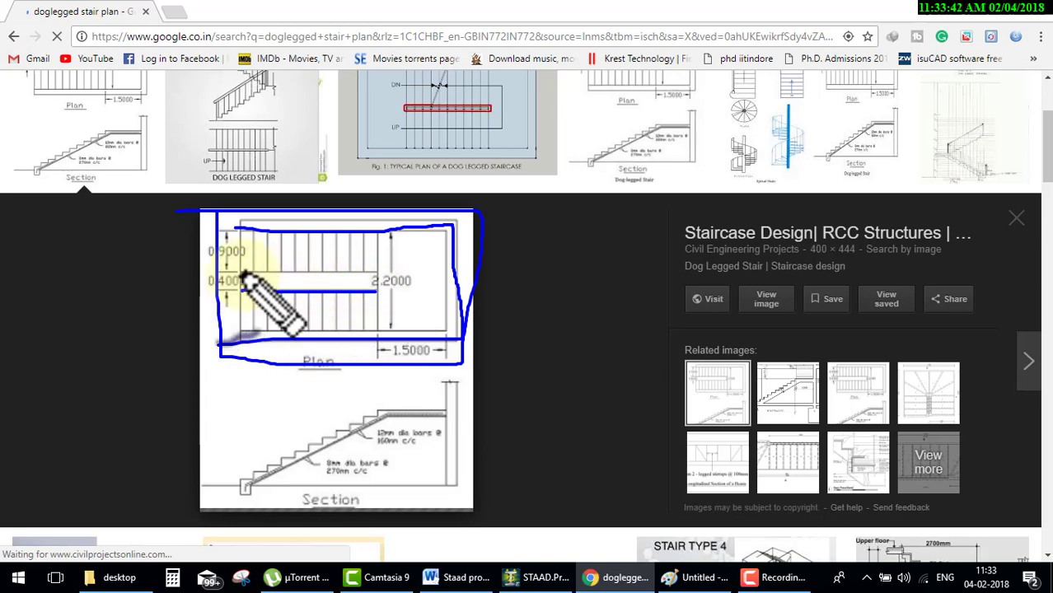
mouse_move(240, 272)
mouse_down()
mouse_move(389, 273)
mouse_move(380, 235)
mouse_move(375, 330)
mouse_up()
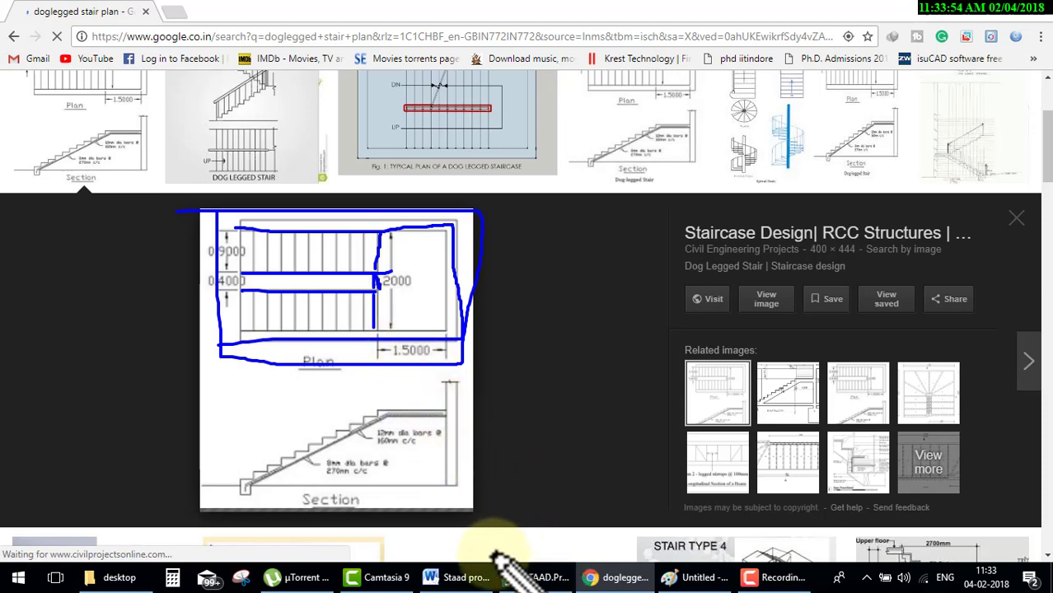
Step: Draw a beam along the top grid line from X 0 to 10 m and select it
click(527, 578)
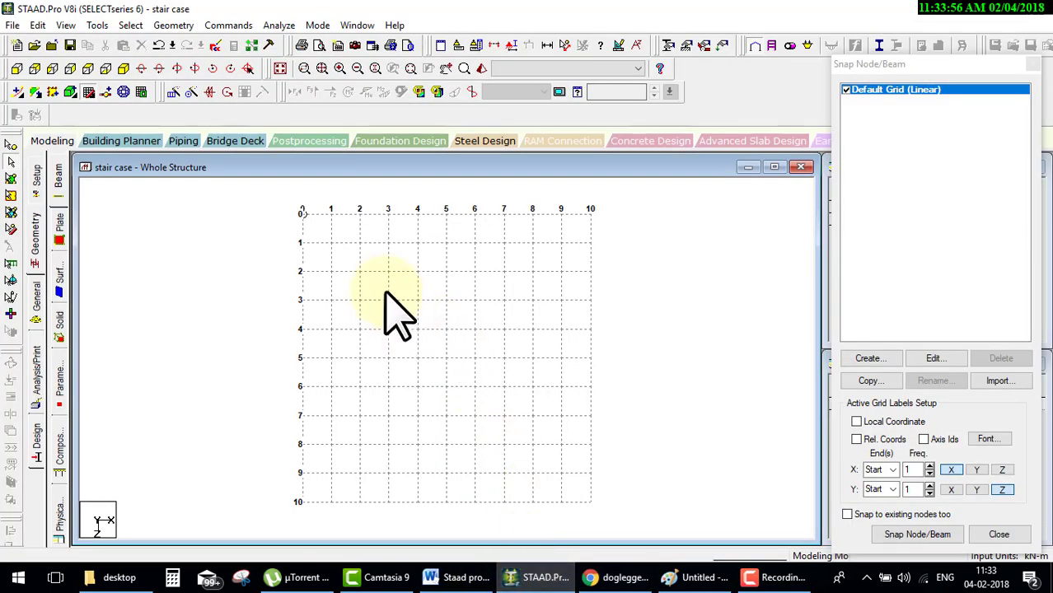
click(895, 534)
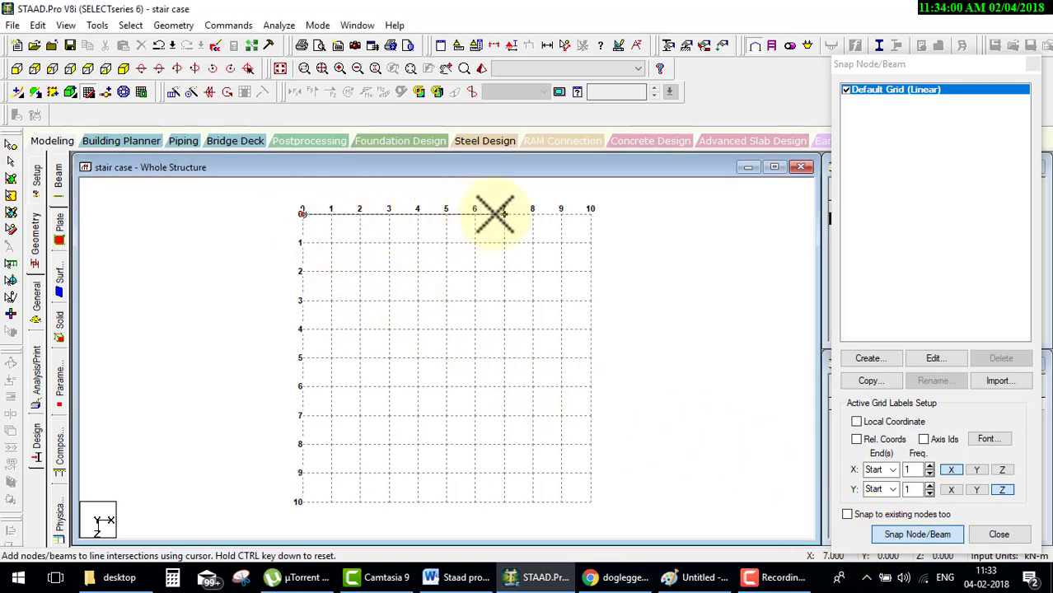
click(590, 213)
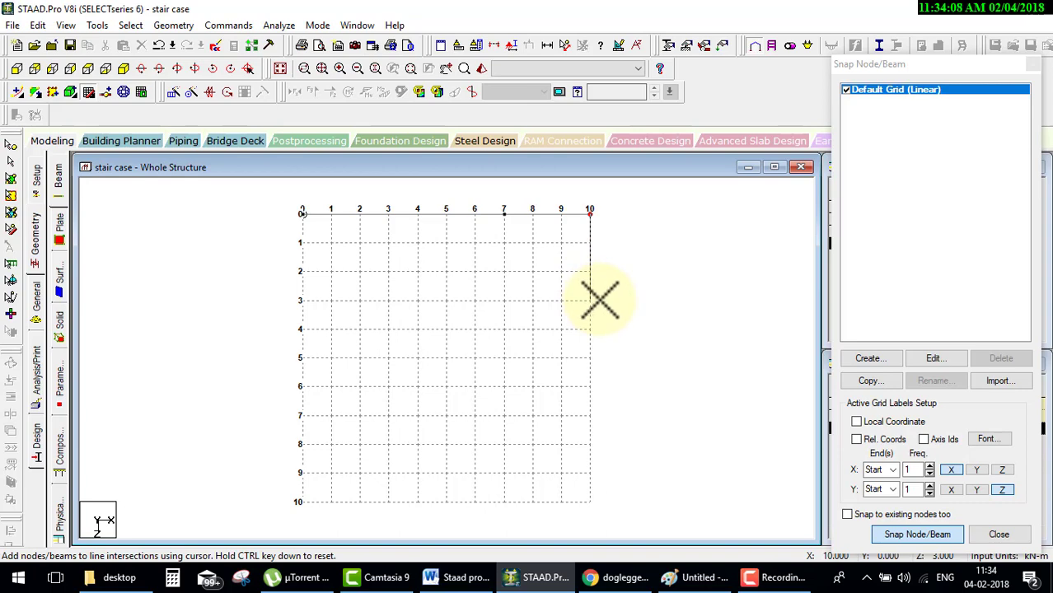
click(623, 244)
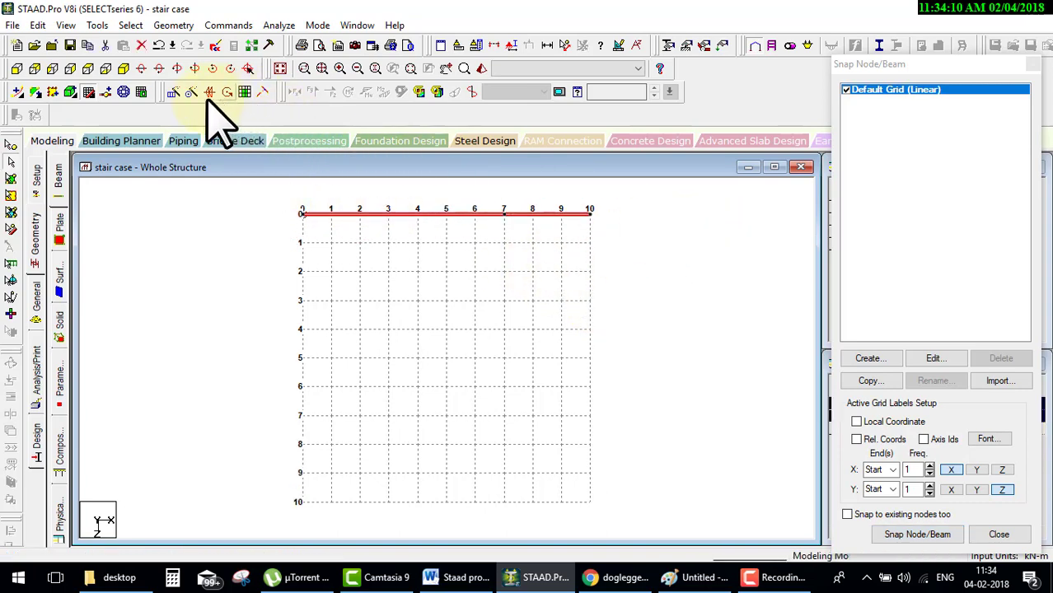
click(173, 92)
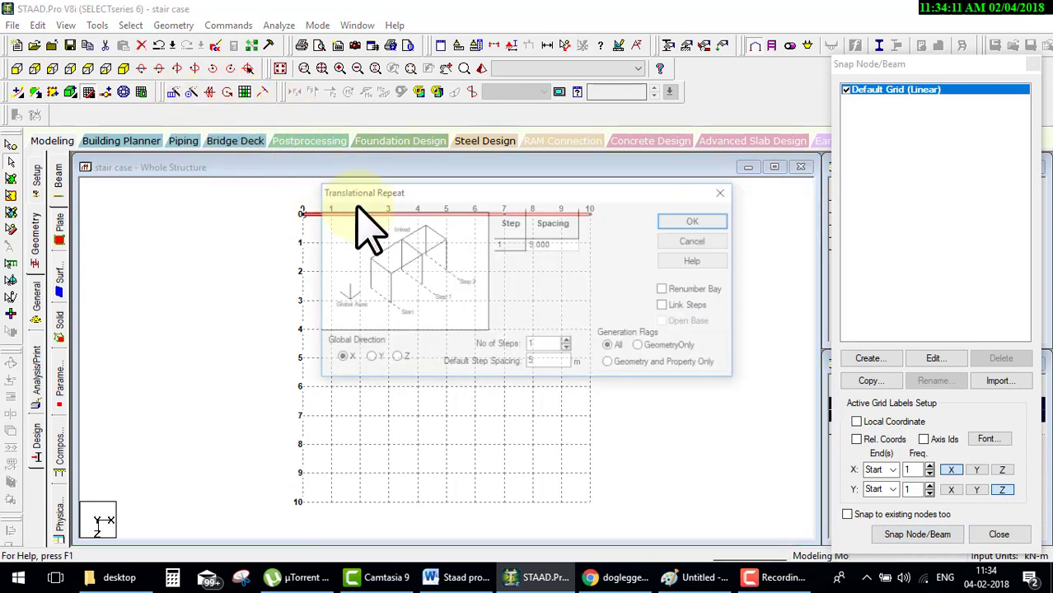
Step: Repeat the top beam 2 m along Z with linked steps, then select the copy
click(395, 359)
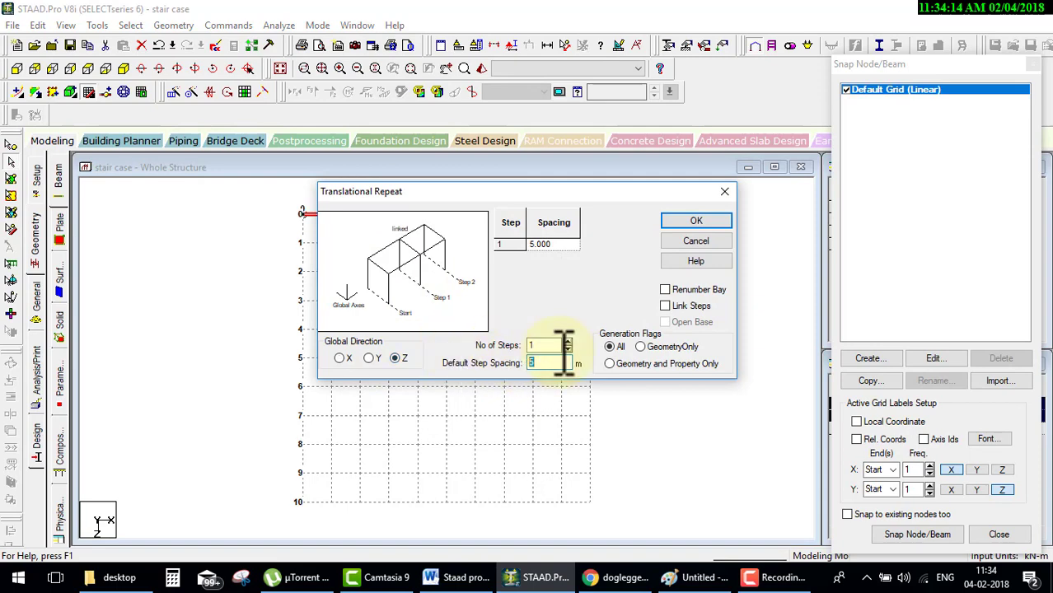
text(2)
click(691, 306)
click(696, 221)
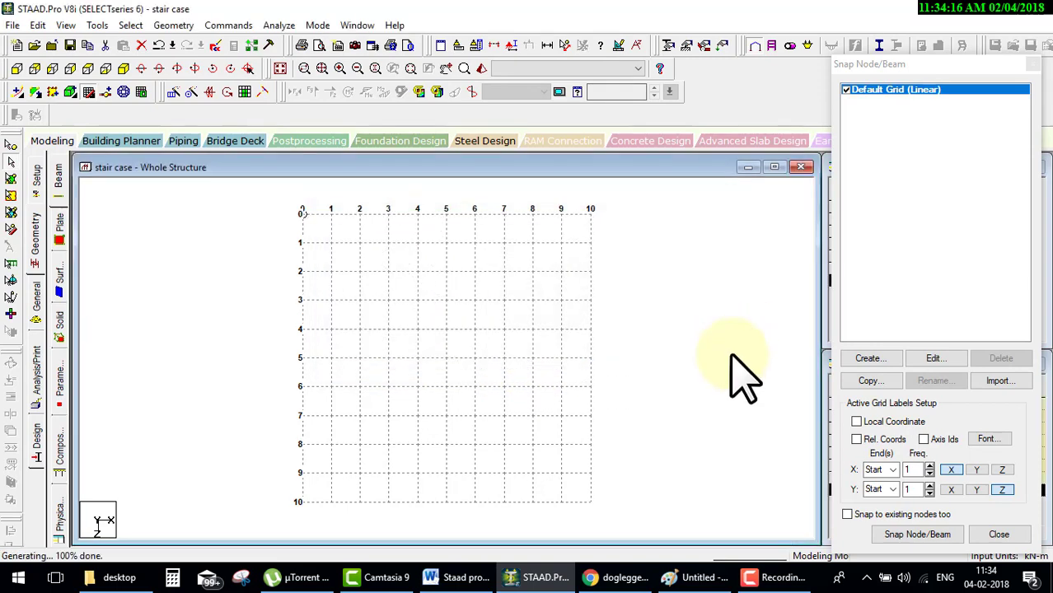
mouse_move(284, 264)
mouse_down()
mouse_move(474, 286)
mouse_move(649, 290)
mouse_up()
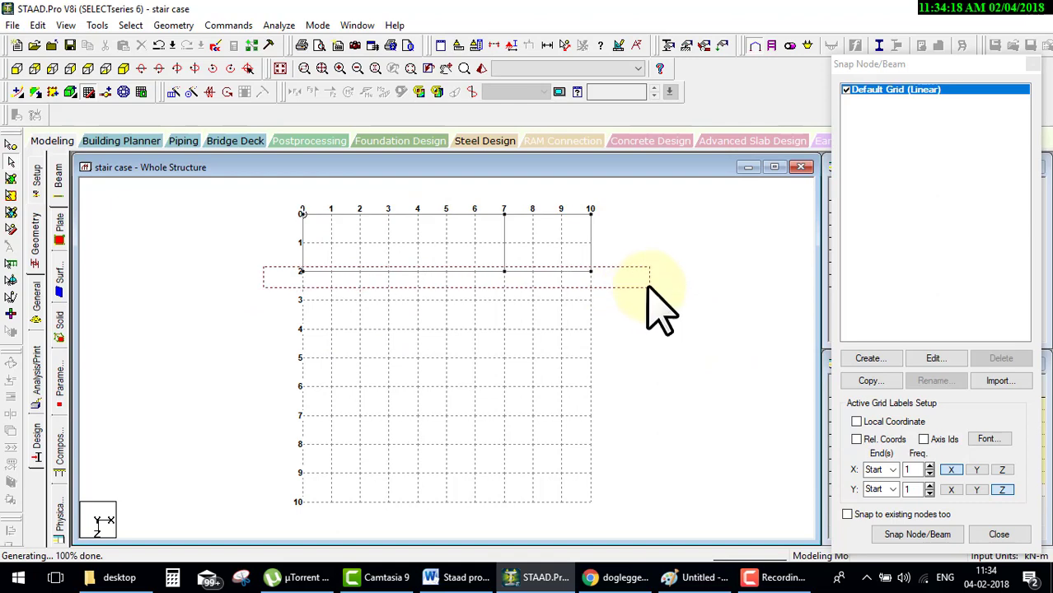
Step: Repeat the selected beam 0.2 m along Z with linked steps, then select the 2 m line beams
click(173, 92)
click(396, 358)
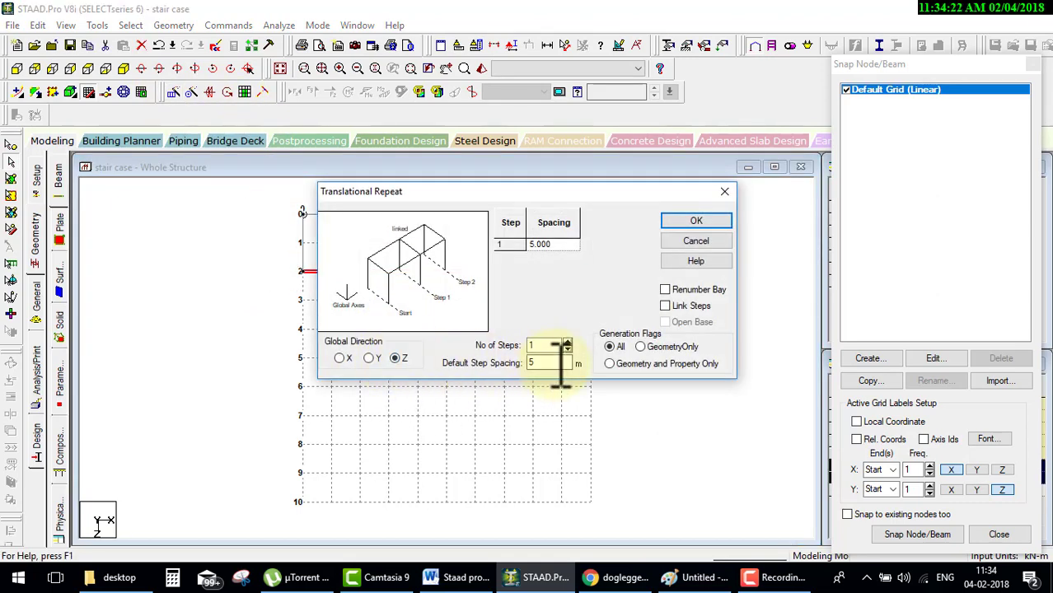
text(.2)
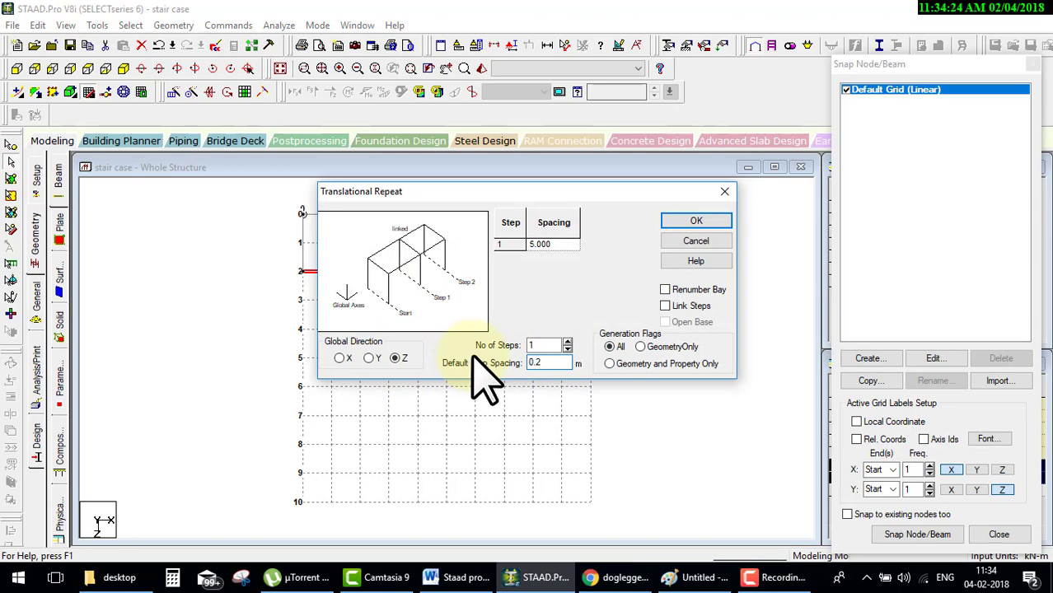
text(2)
click(665, 305)
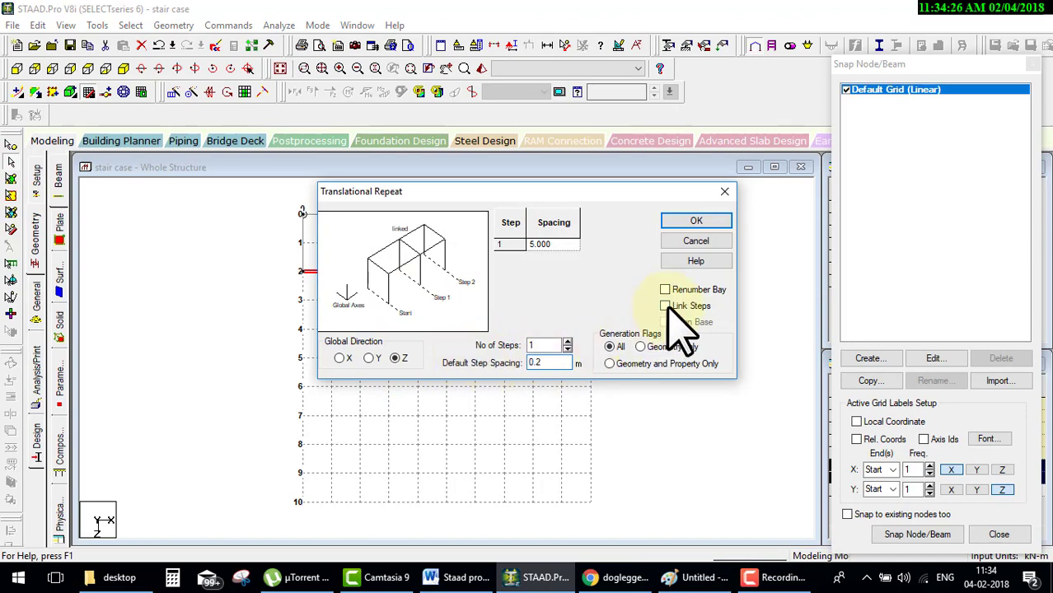
click(696, 221)
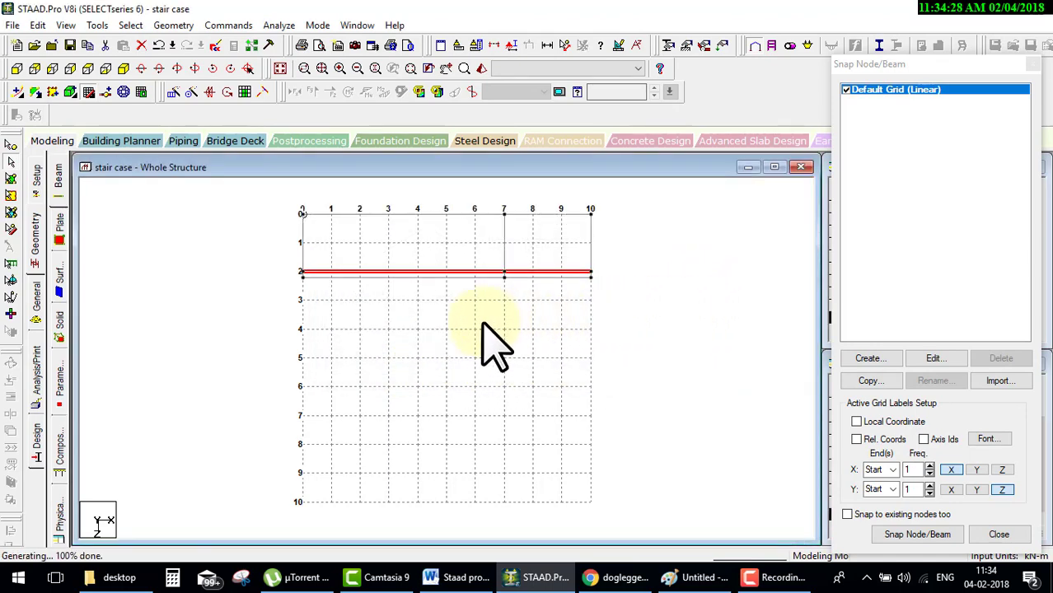
click(306, 280)
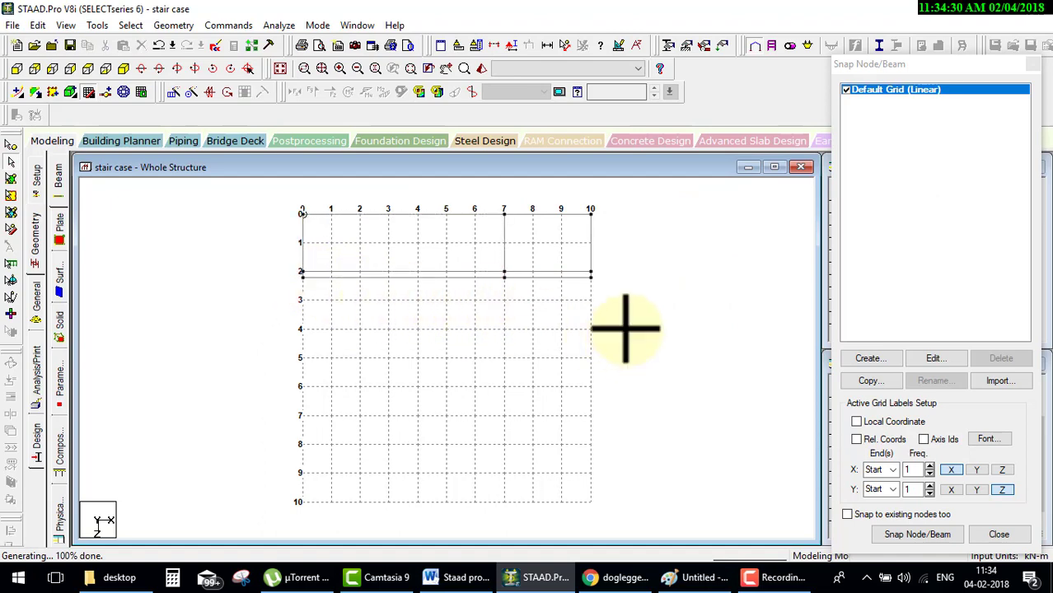
mouse_move(651, 311)
mouse_down()
mouse_move(317, 272)
mouse_move(267, 277)
mouse_up()
Step: Cancel the circular repeat and repeat the selected beams 2 m along Z with linked steps
click(191, 91)
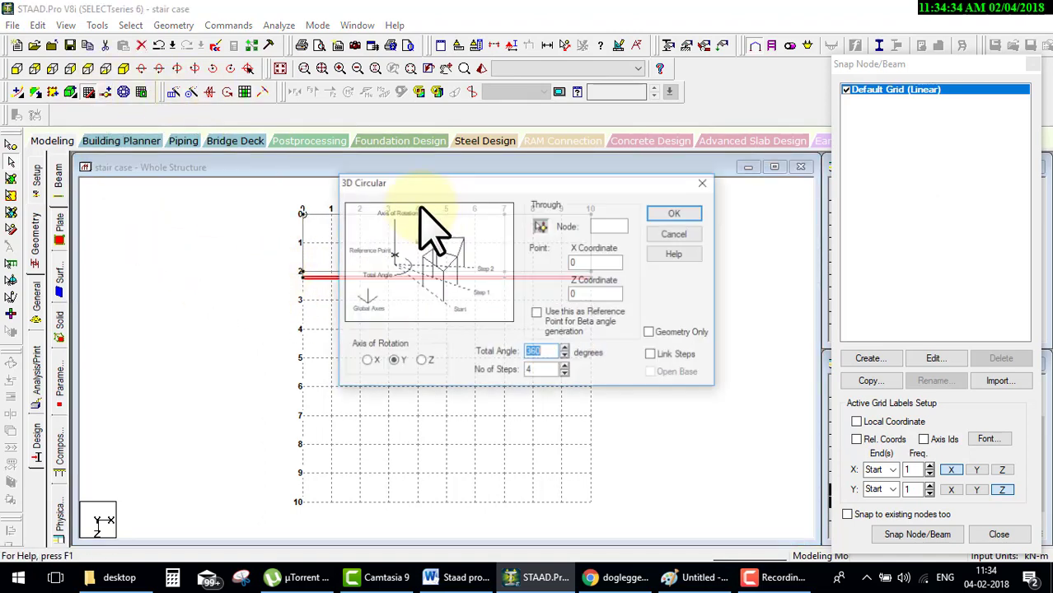
click(420, 362)
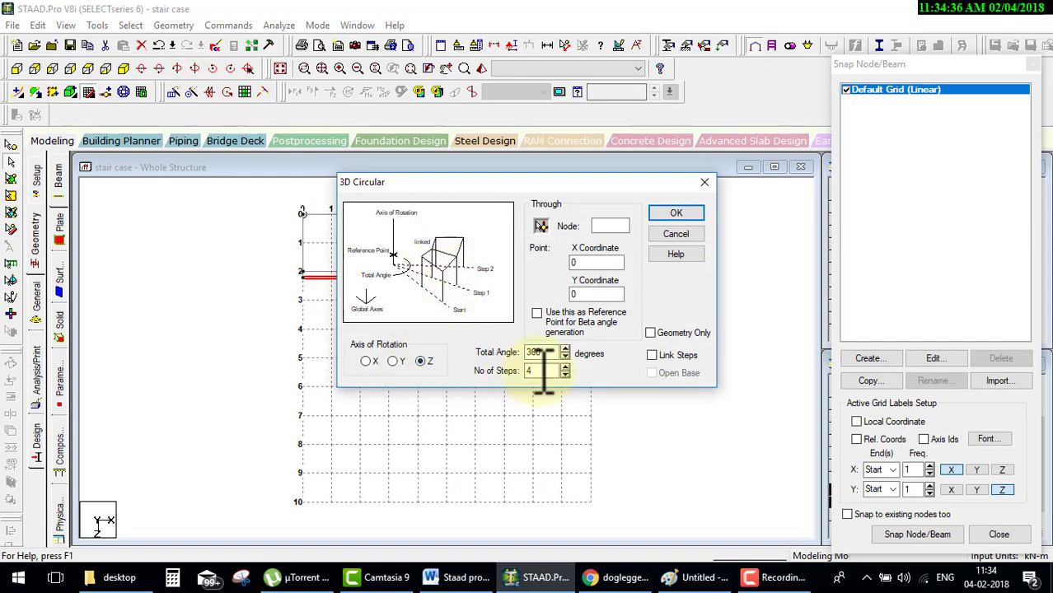
click(675, 234)
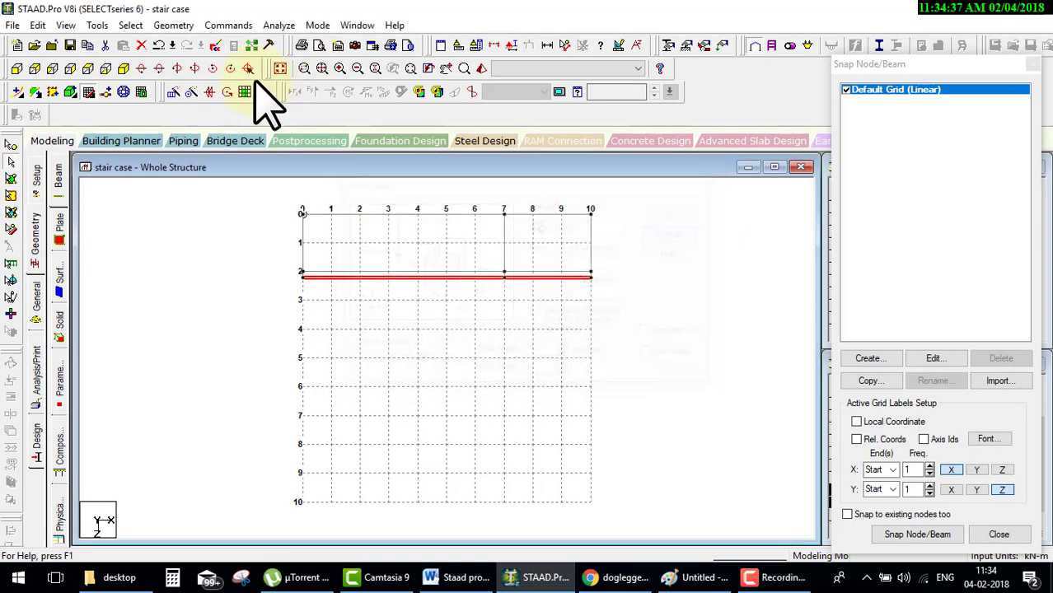
click(173, 91)
click(396, 359)
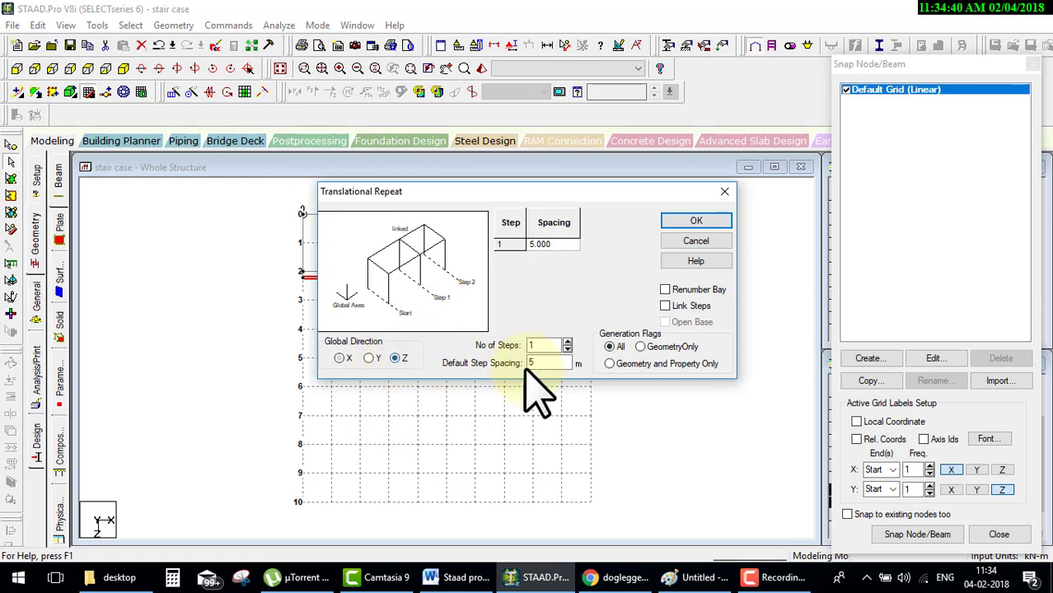
text(2)
click(665, 307)
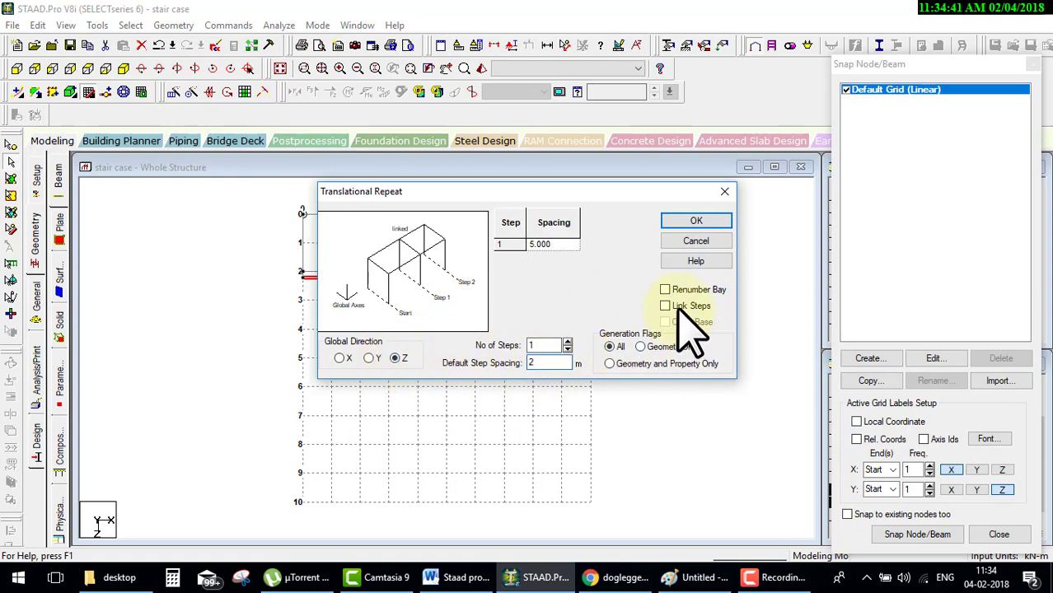
click(707, 222)
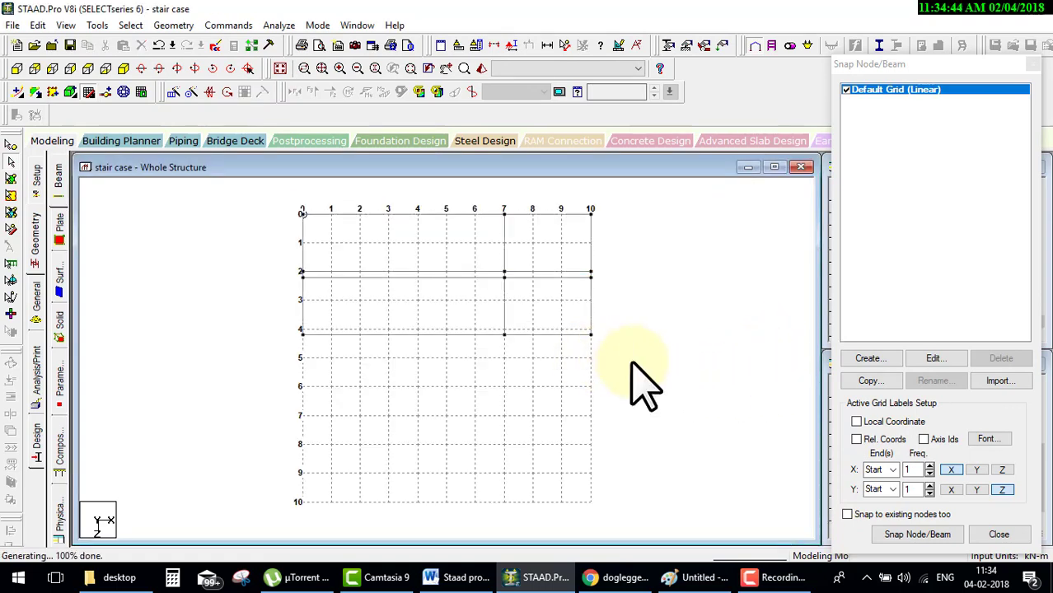
Step: Close the snap panel and delete surplus beams 8 and 7, confirming each deletion
click(1033, 64)
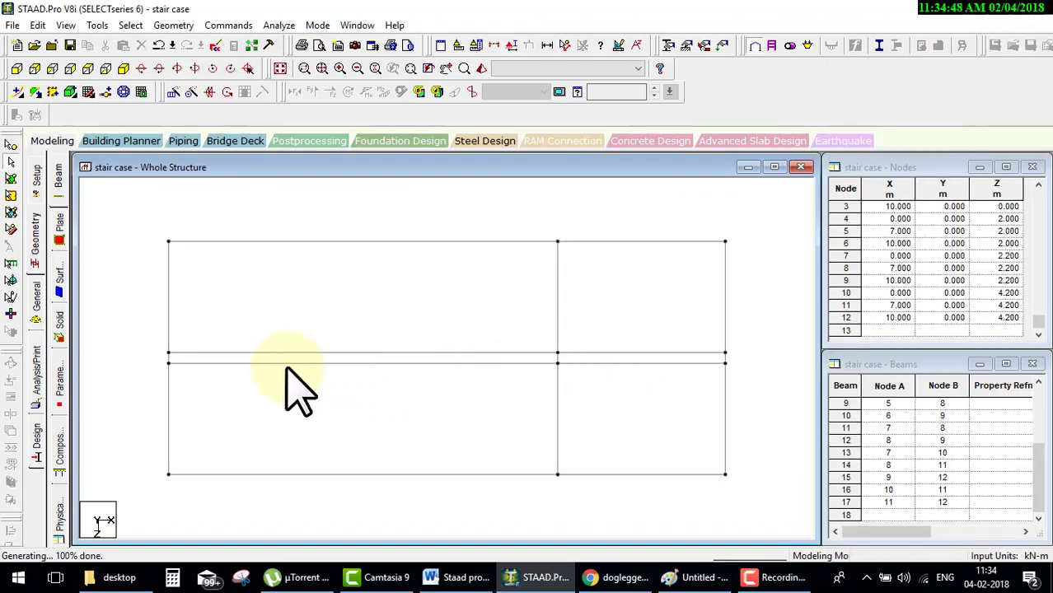
click(145, 357)
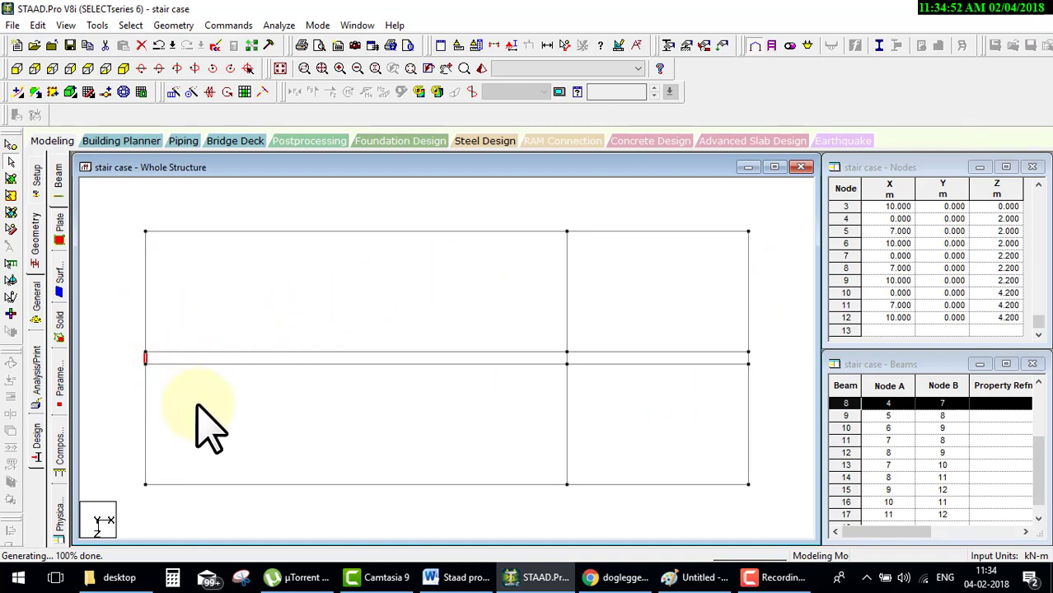
key(Delete)
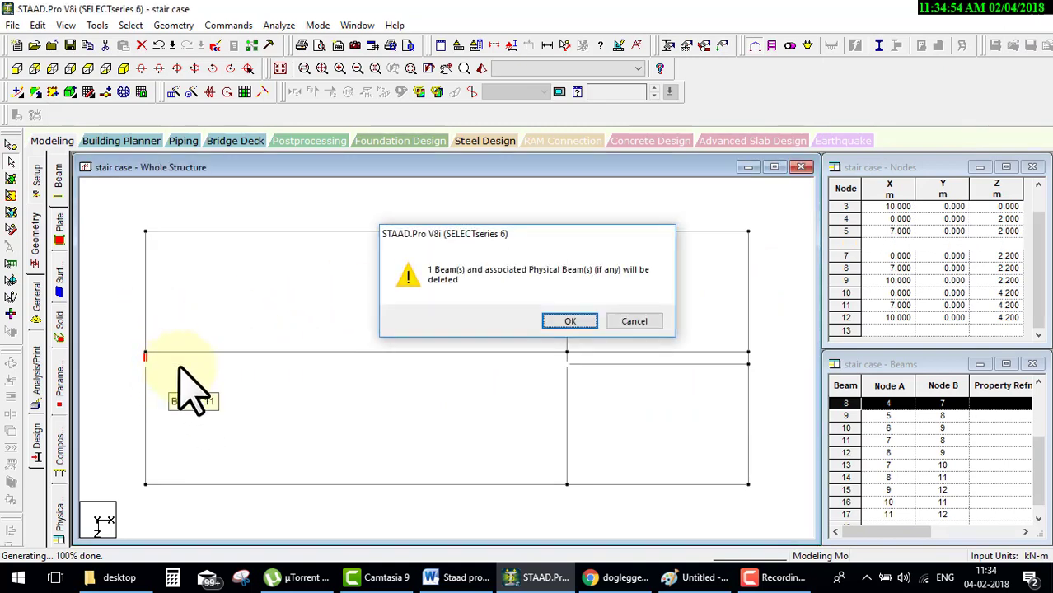
key(Return)
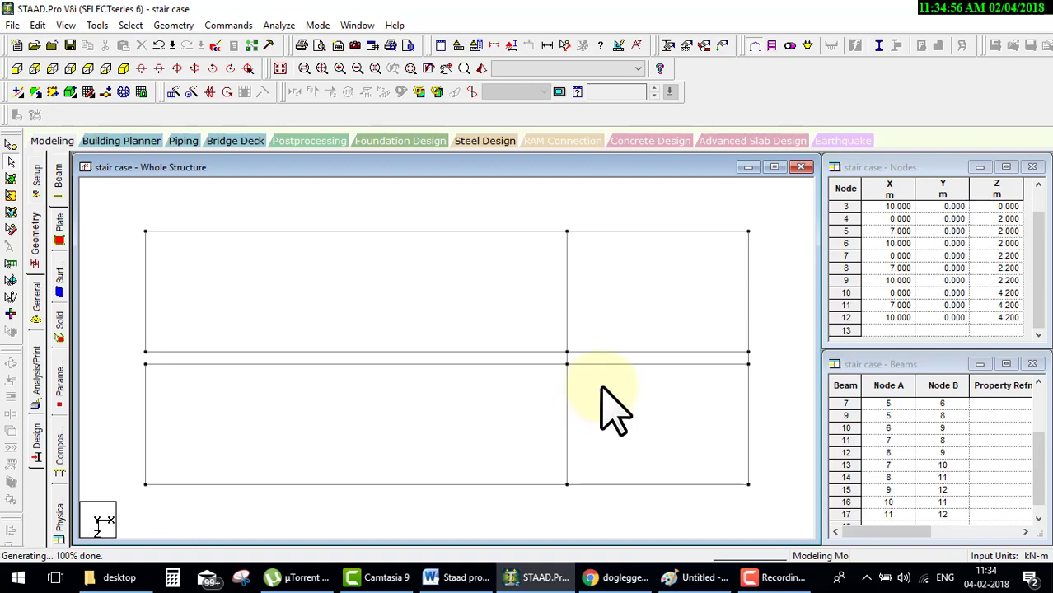
click(646, 353)
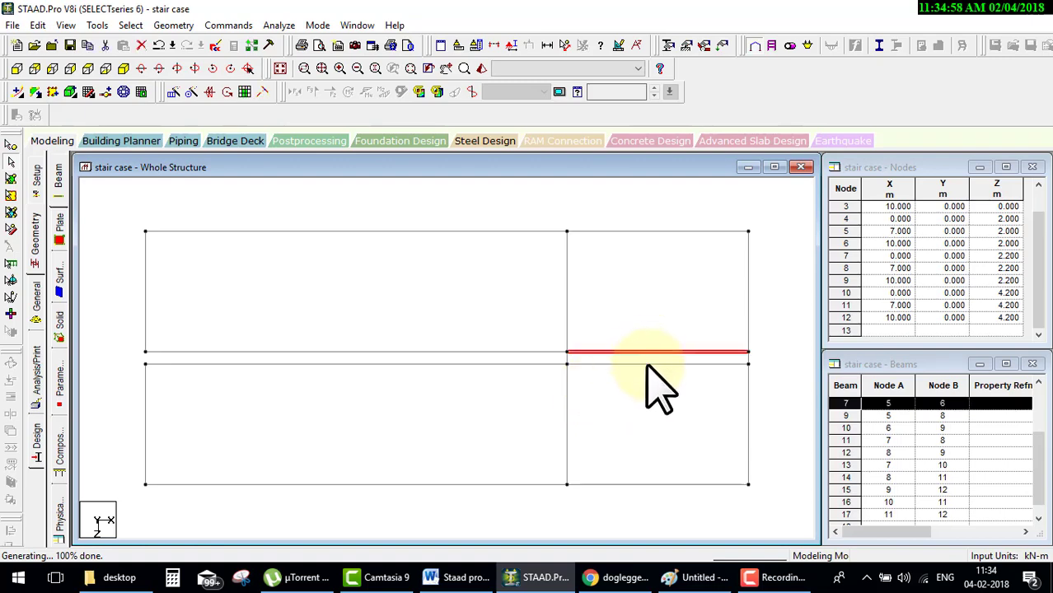
key(Delete)
key(Return)
Step: Delete beam 12, then box-select the right-edge beams and delete them
click(649, 363)
key(Delete)
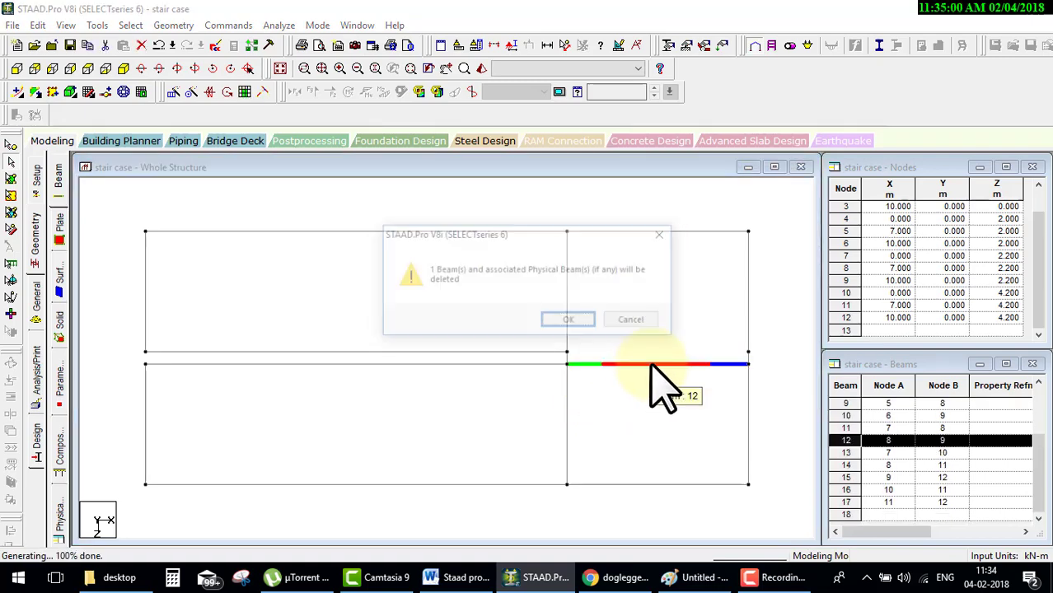
key(Return)
mouse_move(739, 337)
mouse_down()
mouse_move(775, 517)
mouse_move(739, 243)
mouse_up()
key(Delete)
key(Return)
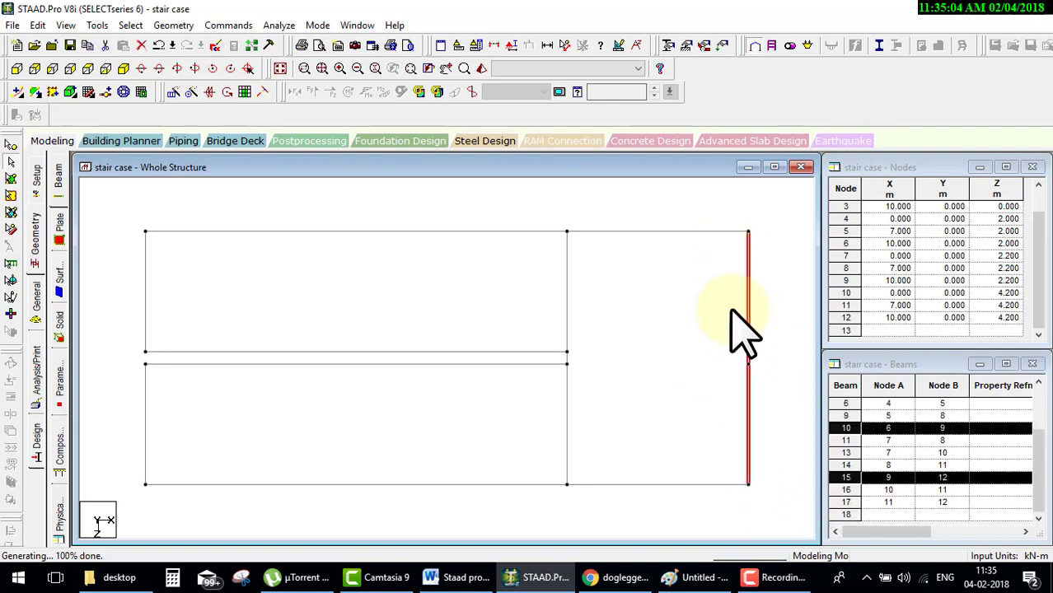
Step: Merge right-edge beams 5, 10 and 15 into one beam 5 from node 3 to 12
click(174, 27)
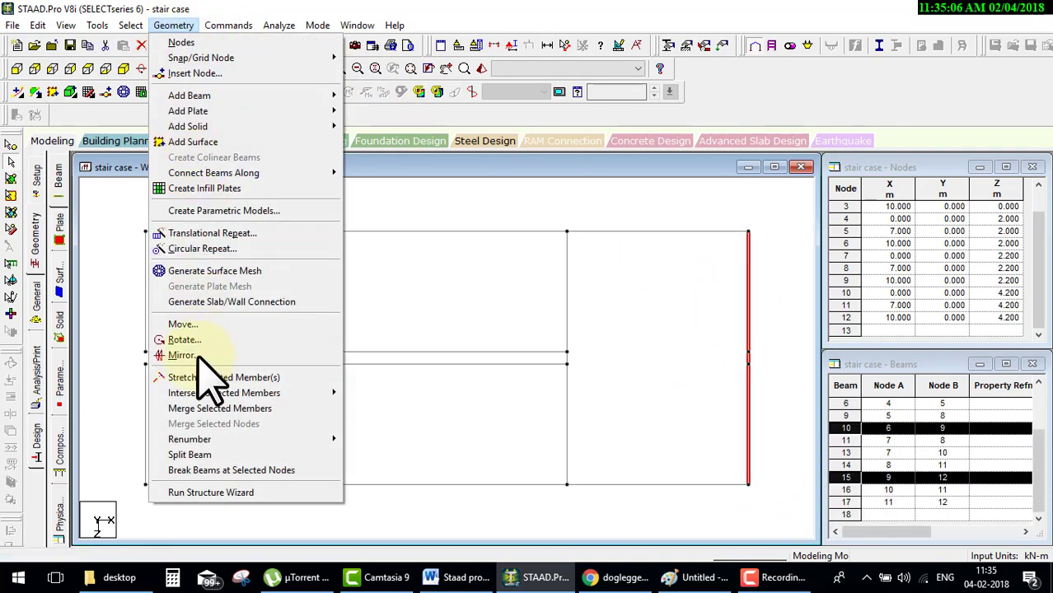
click(231, 410)
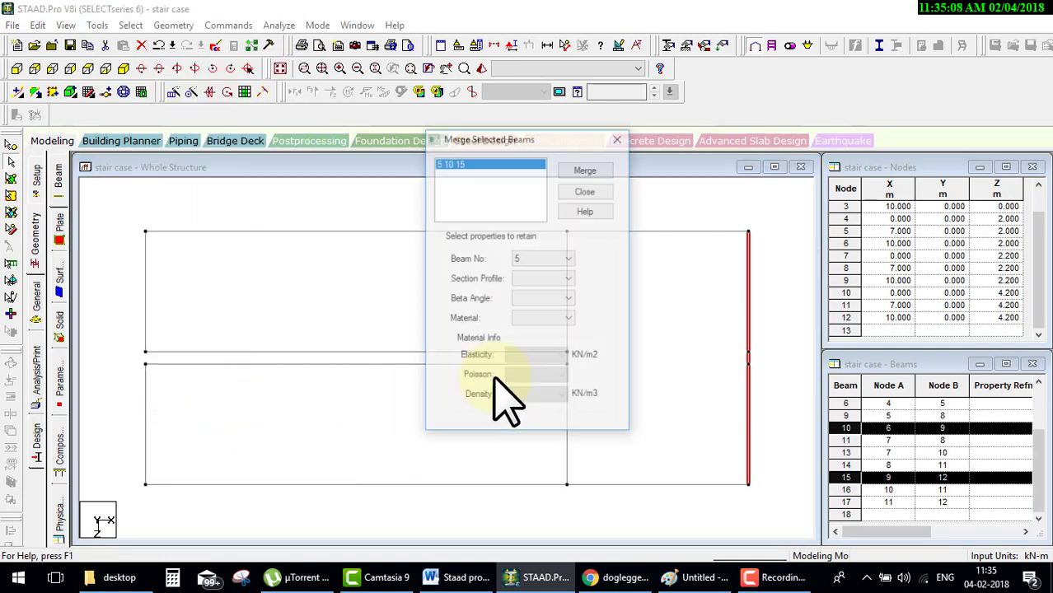
click(586, 169)
click(583, 192)
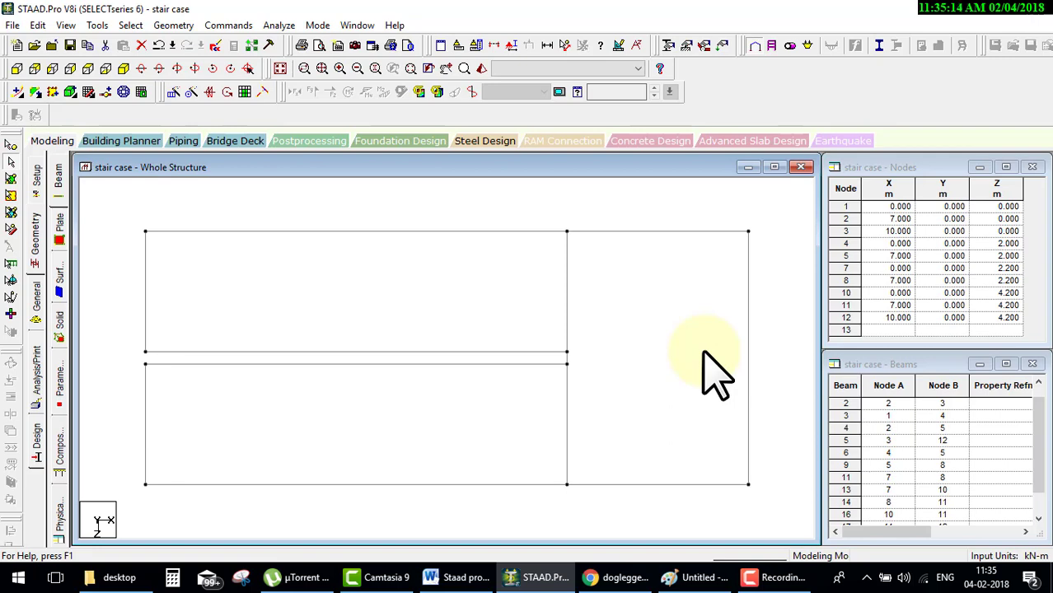
click(124, 69)
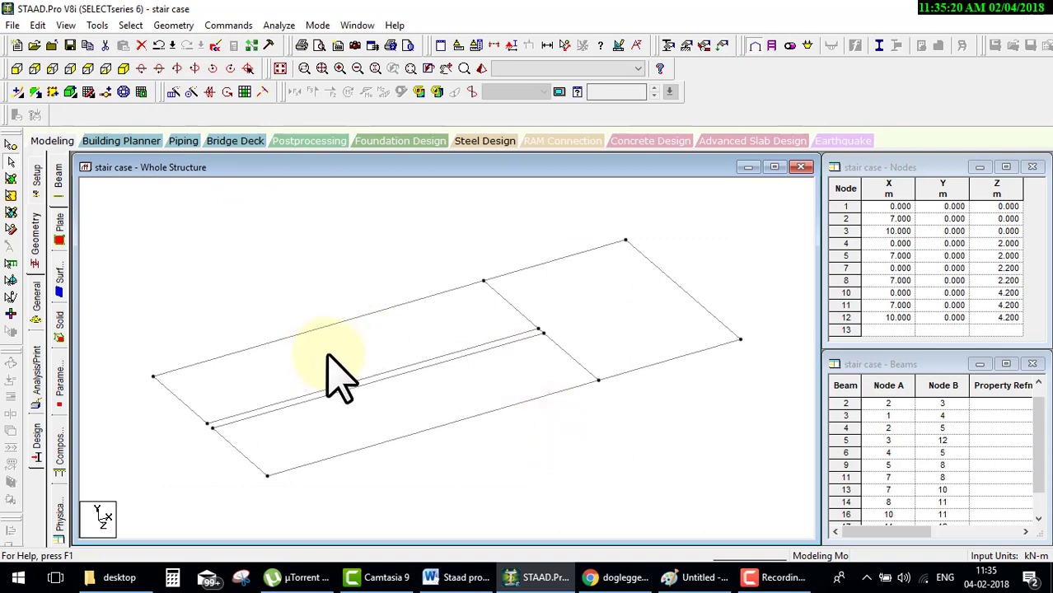
Step: Accept the Auto Save prompt and dismiss the Structure modified warning
mouse_move(264, 379)
mouse_down()
mouse_move(388, 333)
mouse_move(401, 341)
mouse_up()
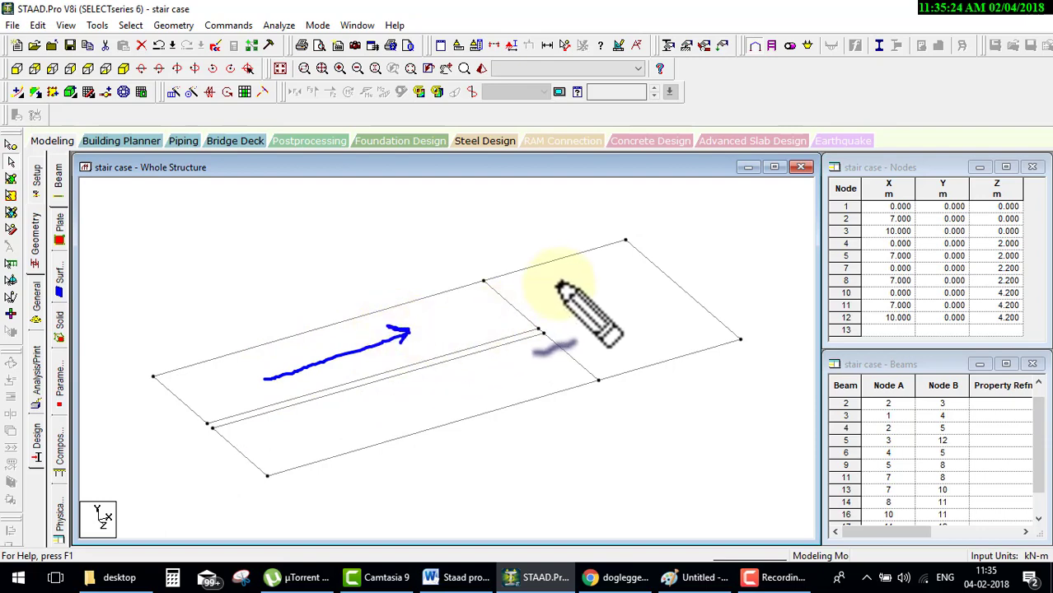
mouse_move(544, 363)
mouse_down()
mouse_move(407, 393)
mouse_move(441, 403)
mouse_up()
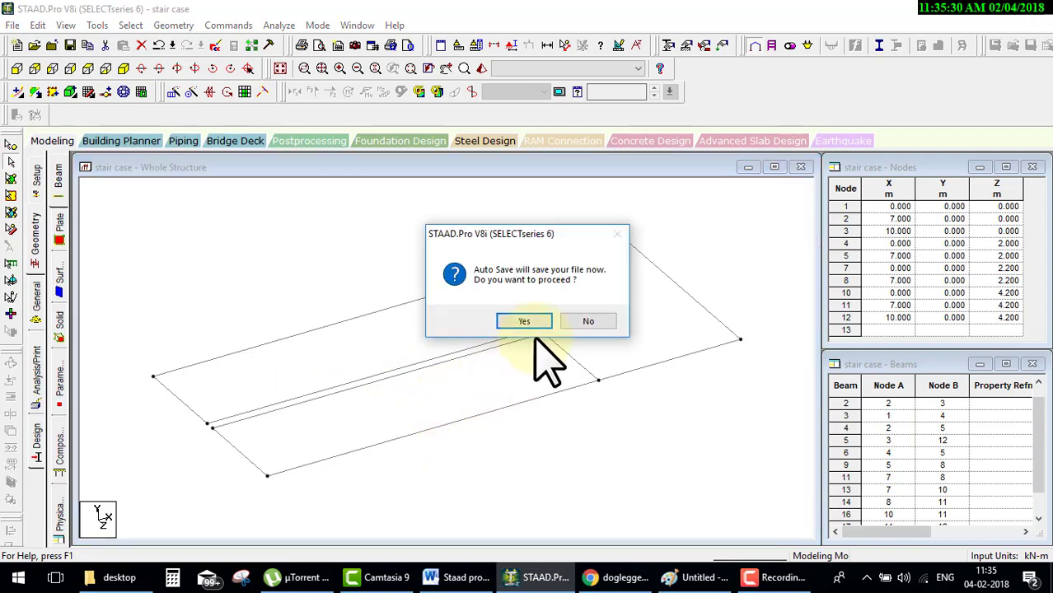
click(524, 322)
click(422, 318)
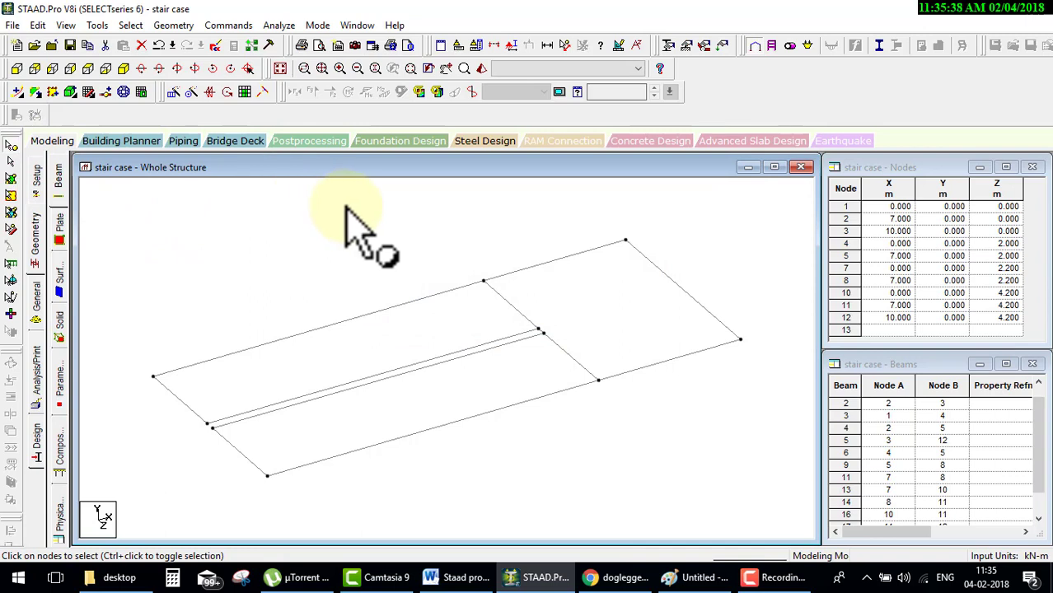
click(767, 577)
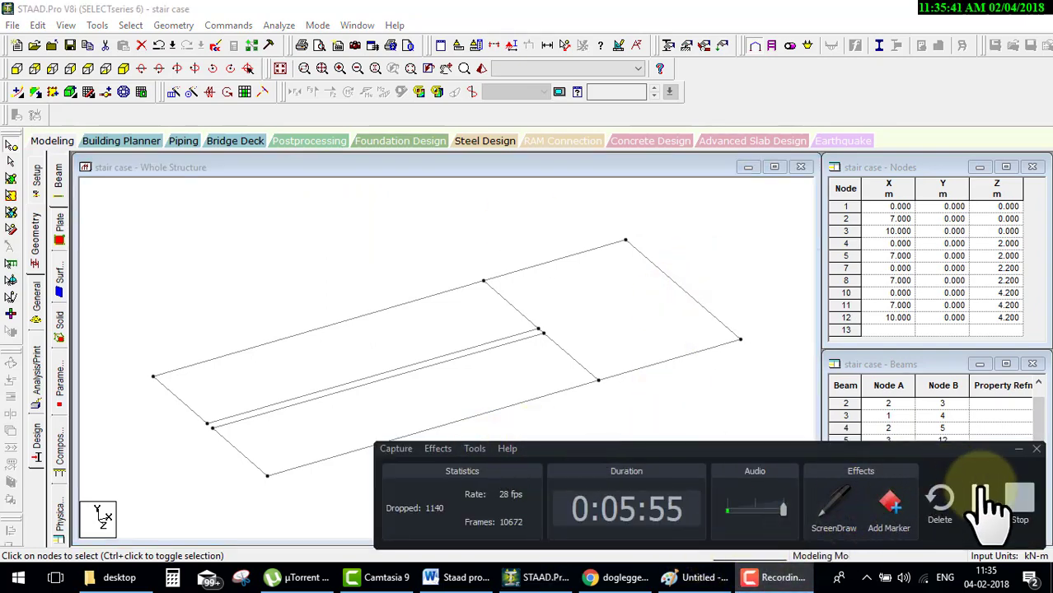
click(979, 499)
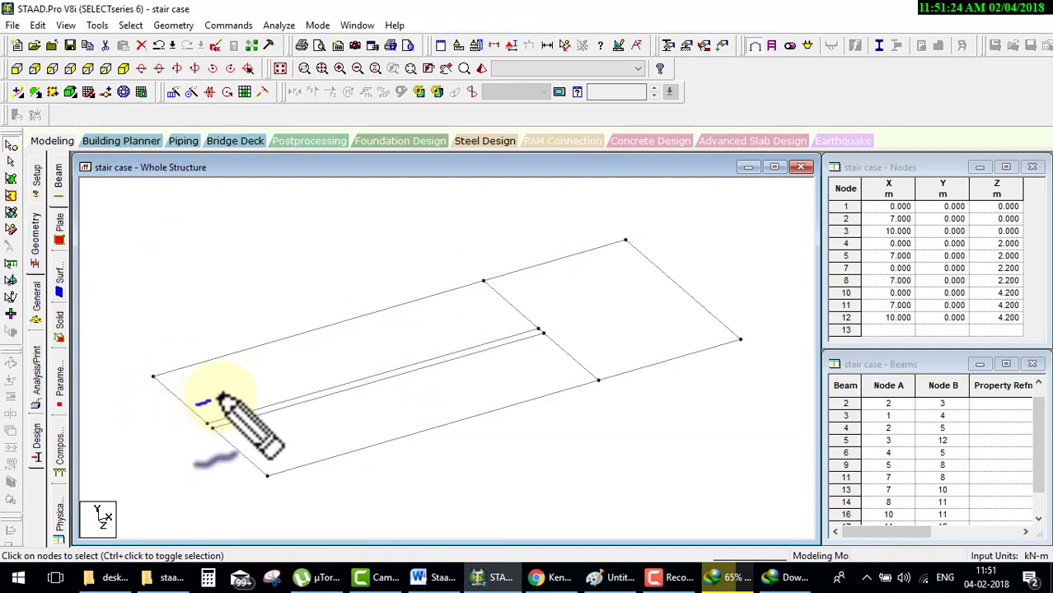
Step: Sketch the 3 m rise and 5 m going with the annotation pen
drag(196, 404, 406, 336)
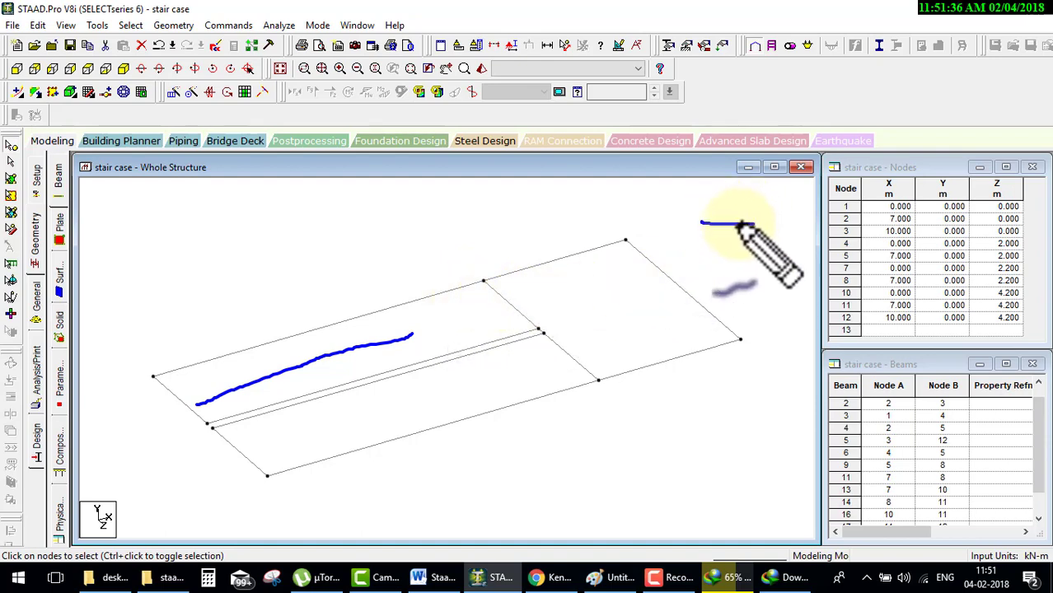
drag(700, 222, 754, 223)
drag(728, 222, 739, 350)
drag(657, 352, 756, 351)
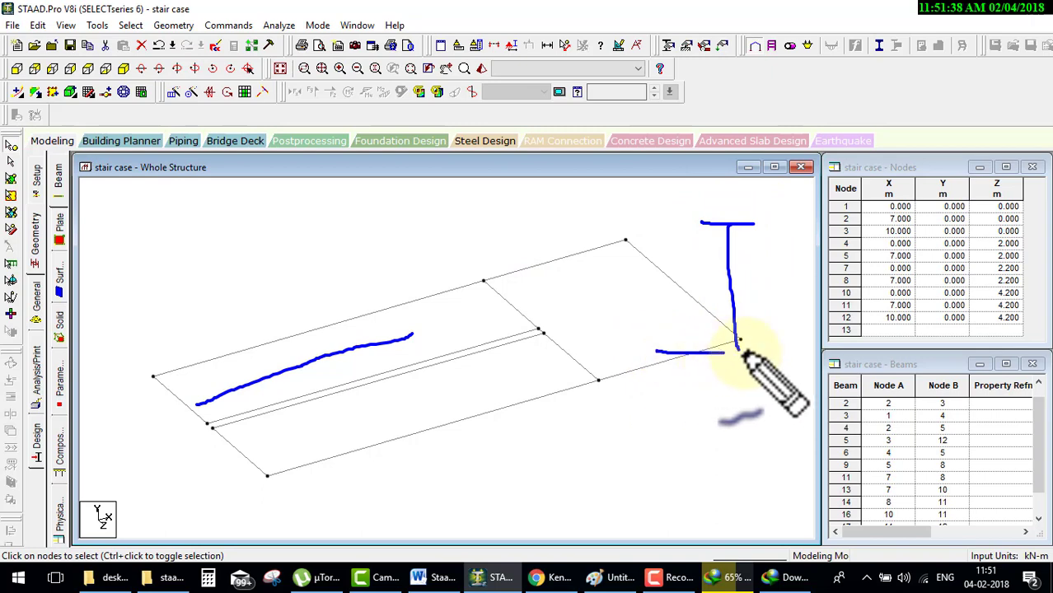
drag(633, 345, 634, 338)
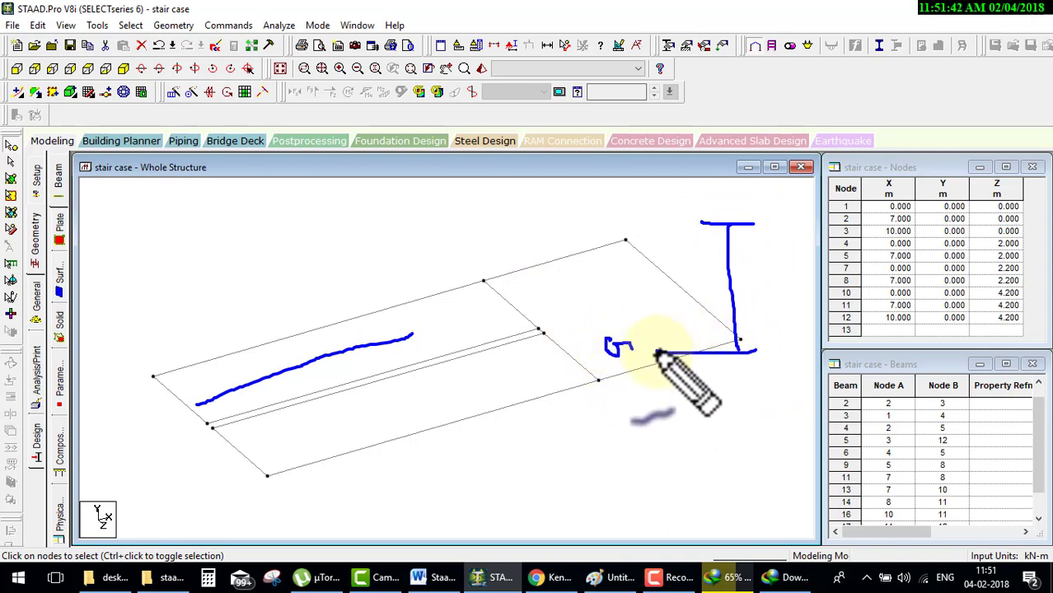
mouse_move(766, 282)
mouse_down()
mouse_move(786, 293)
mouse_move(768, 306)
mouse_up()
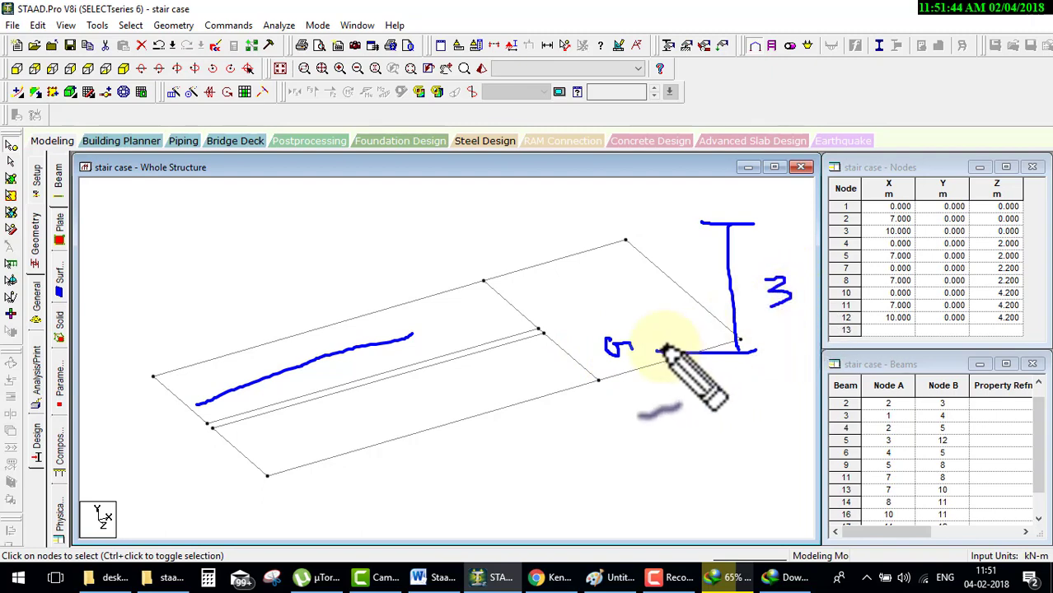
drag(657, 352, 729, 286)
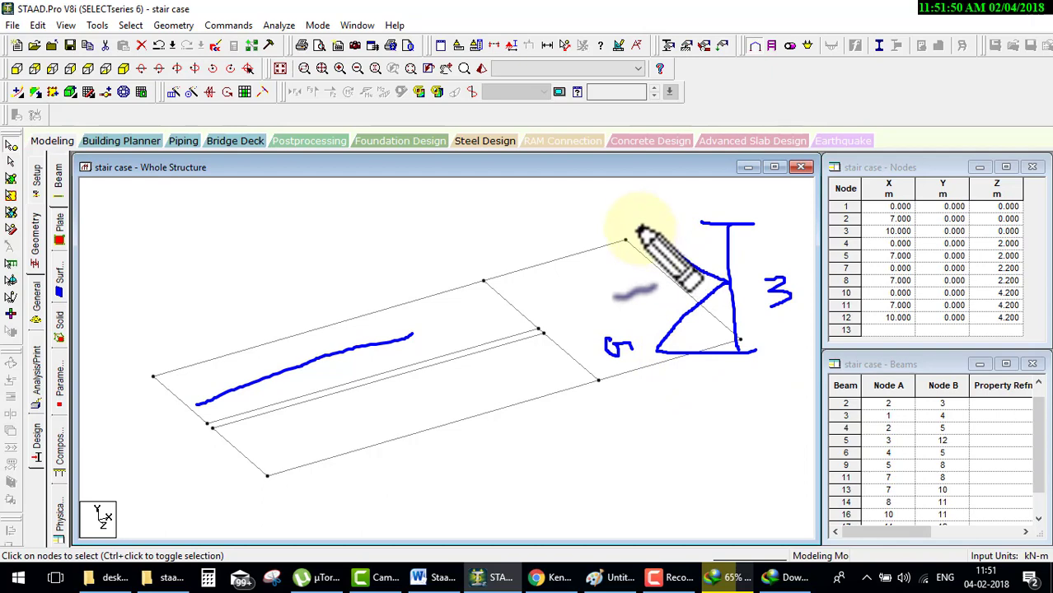
key(Escape)
Step: Set the Y coordinate of nodes 2, 5 and 3 to 1.5 m in the Nodes table
click(482, 282)
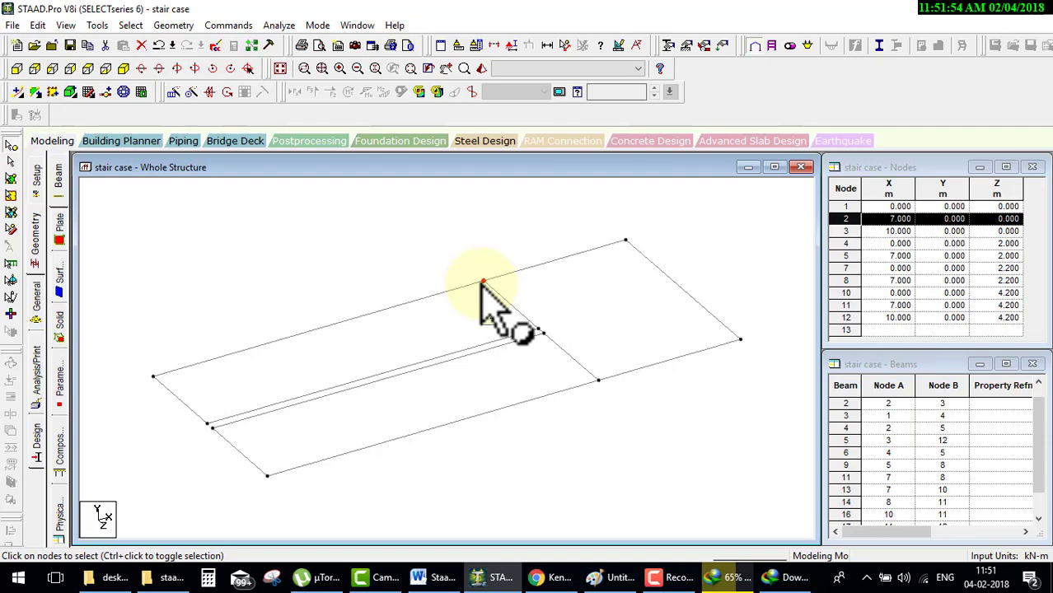
click(939, 221)
text(1.5)
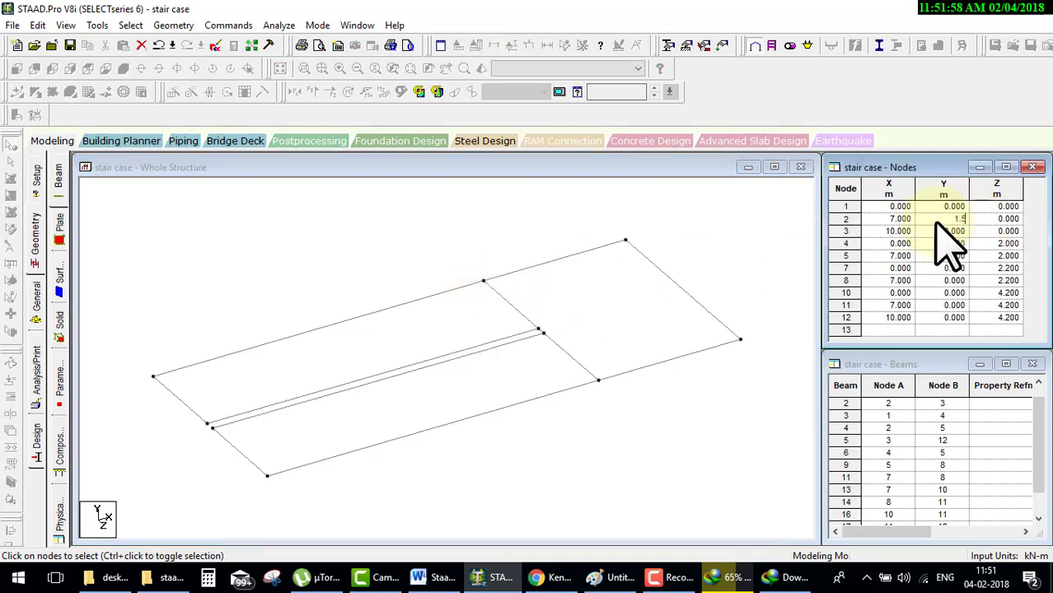
key(Tab)
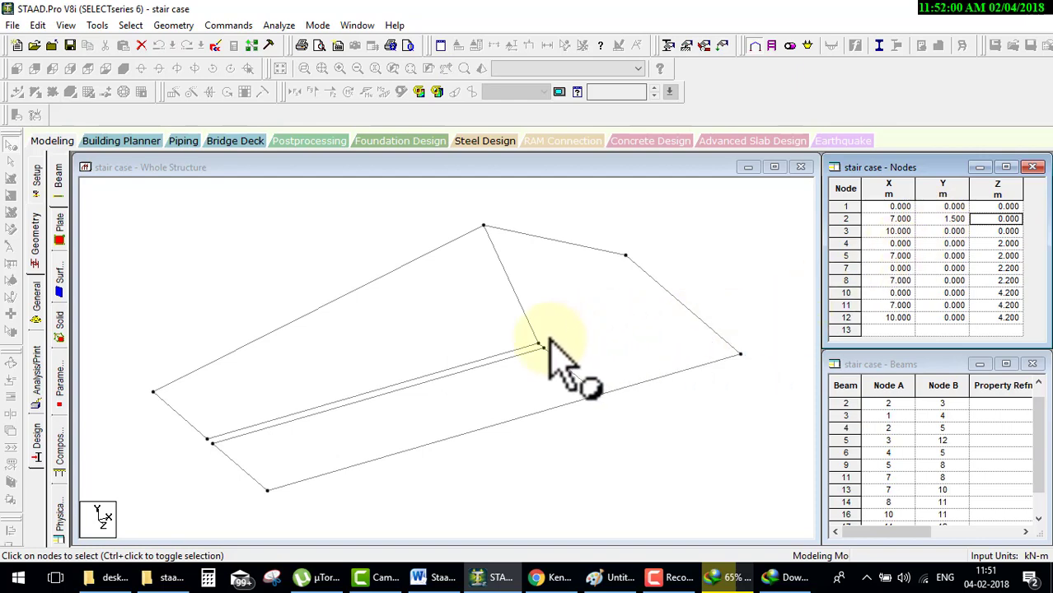
click(537, 345)
click(944, 257)
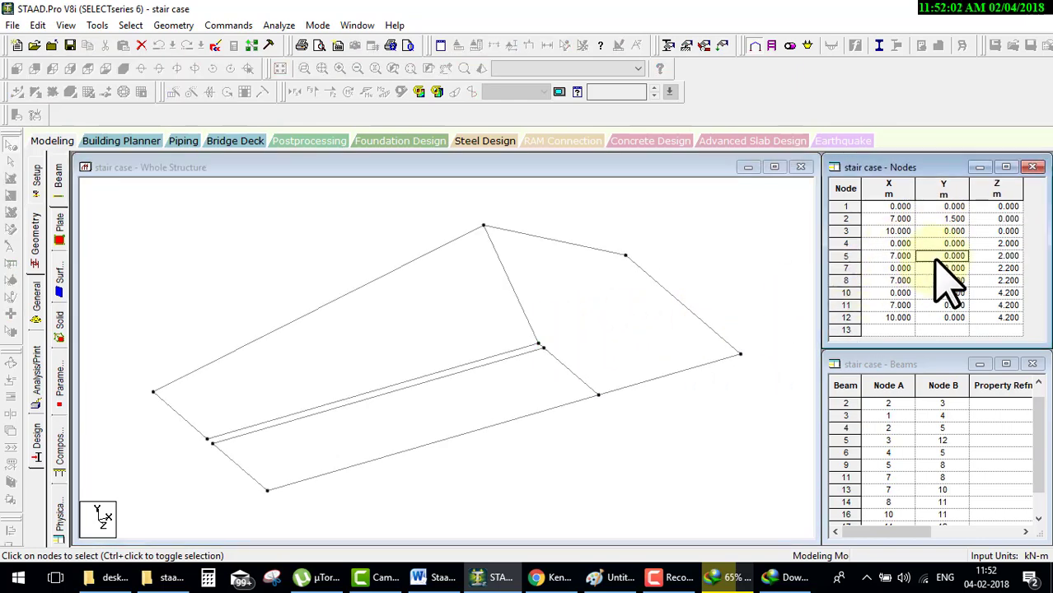
text(1.5)
key(Tab)
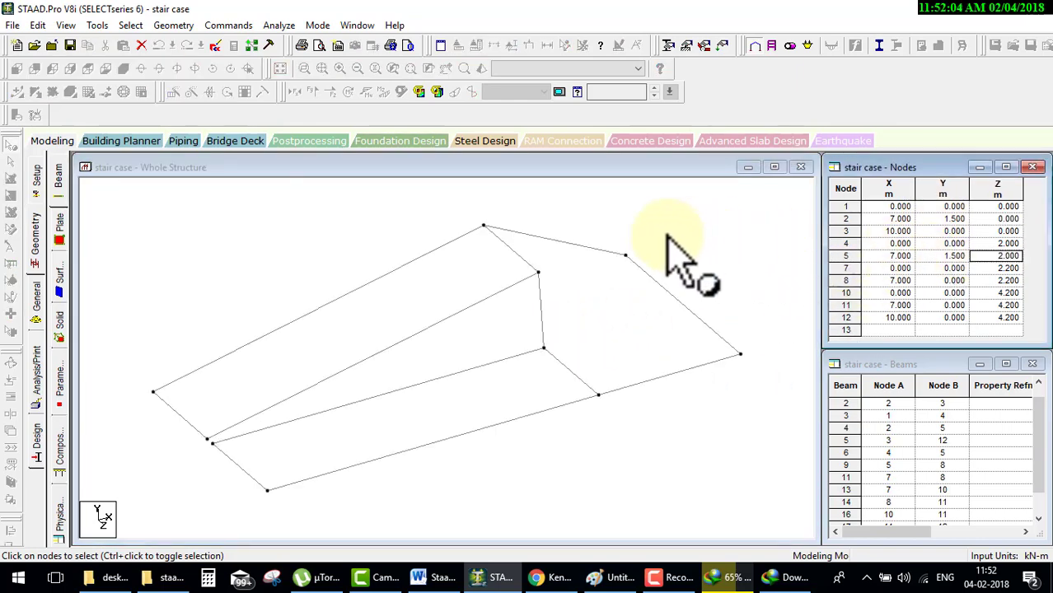
click(625, 256)
click(942, 231)
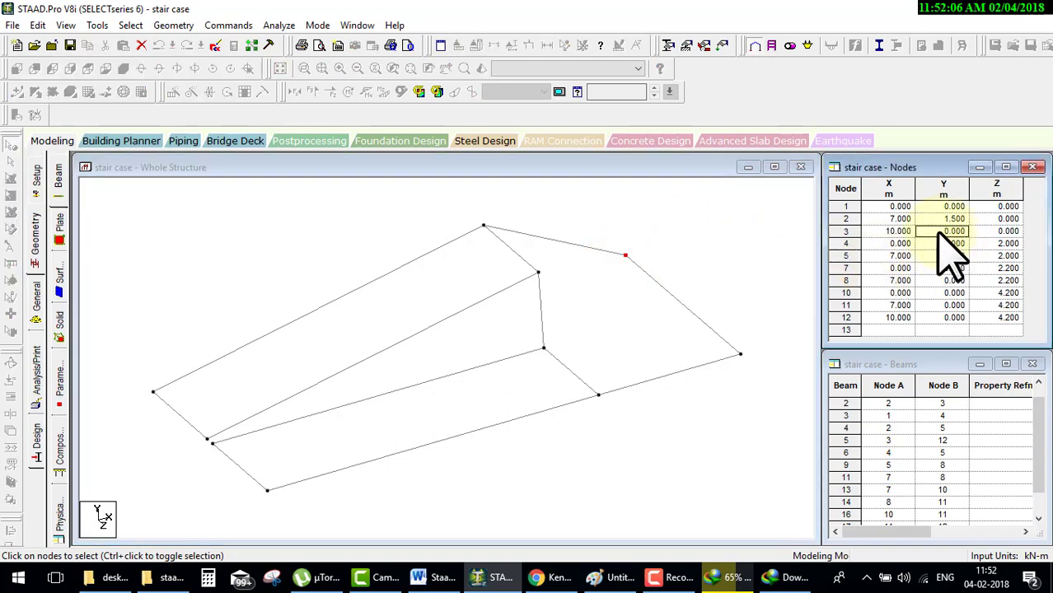
text(1.5)
key(Tab)
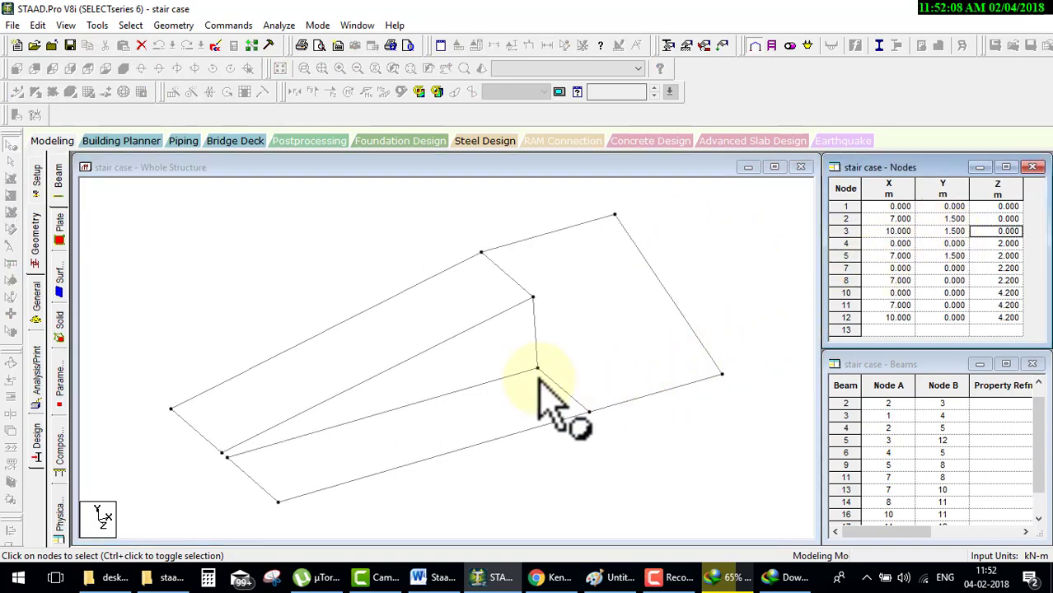
Step: Set nodes 8, 12 and 11 to Y = 1.5 m
click(537, 369)
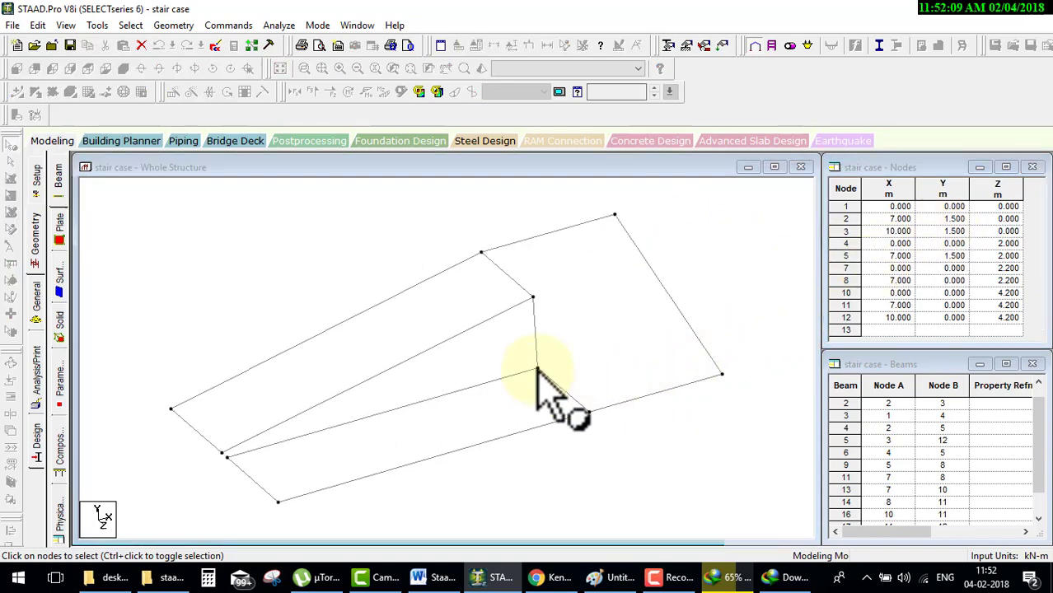
click(935, 280)
text(.5)
key(Tab)
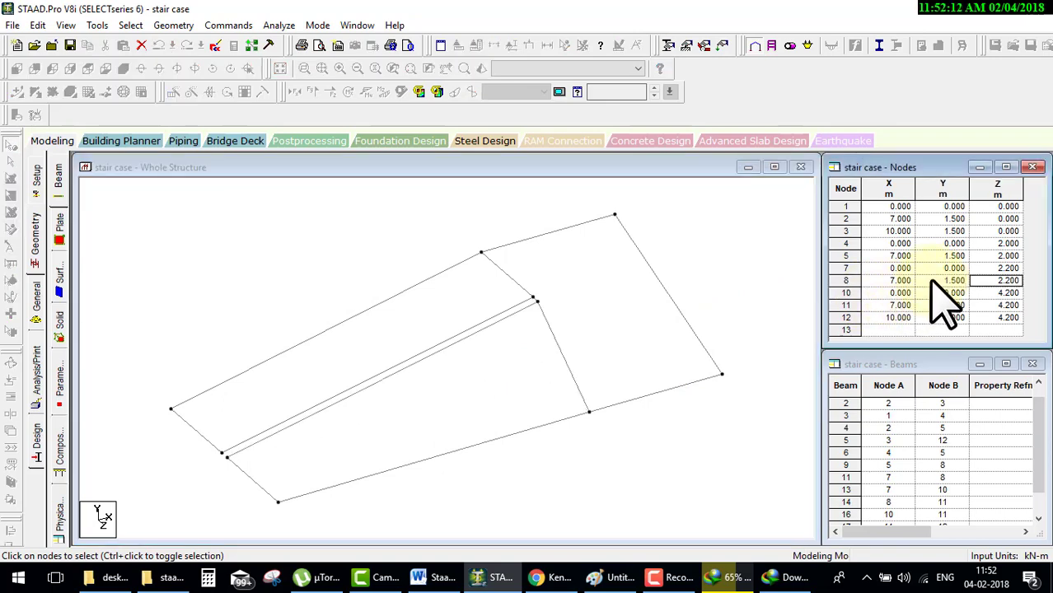
click(719, 375)
click(953, 317)
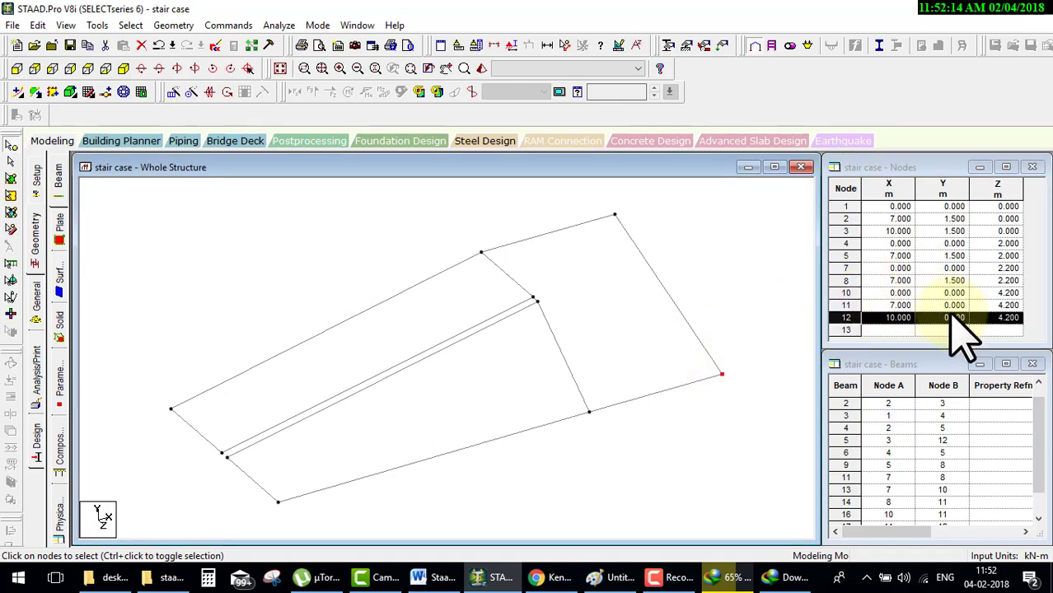
text(1.5)
key(Tab)
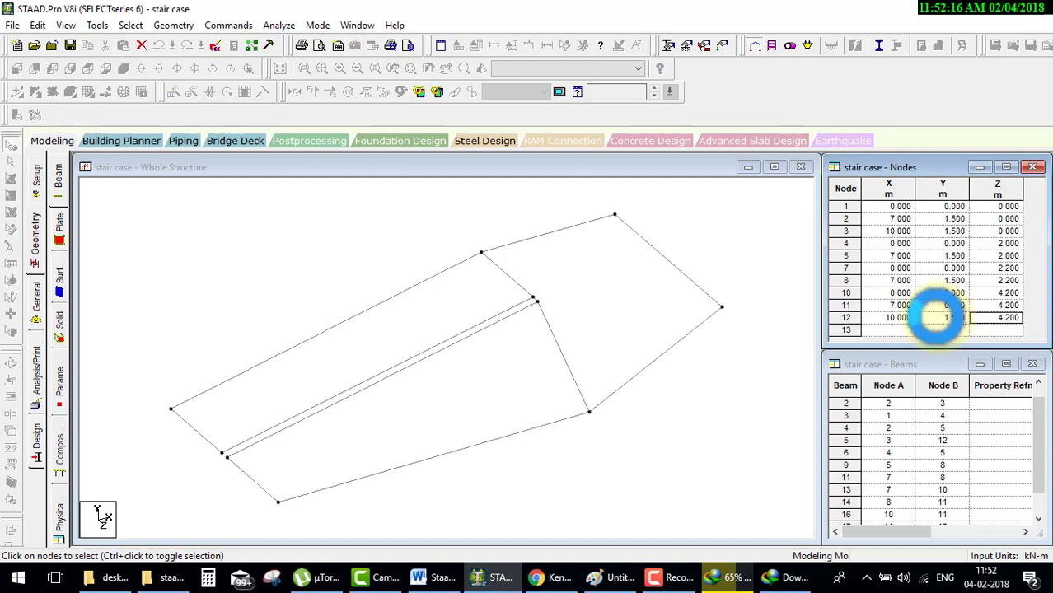
click(591, 410)
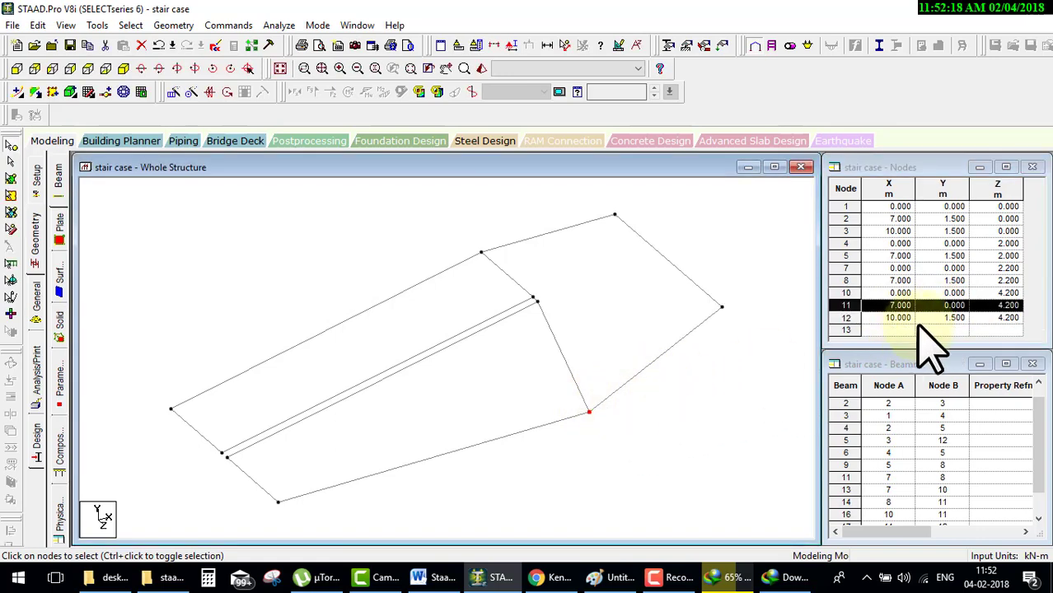
click(951, 309)
key(Tab)
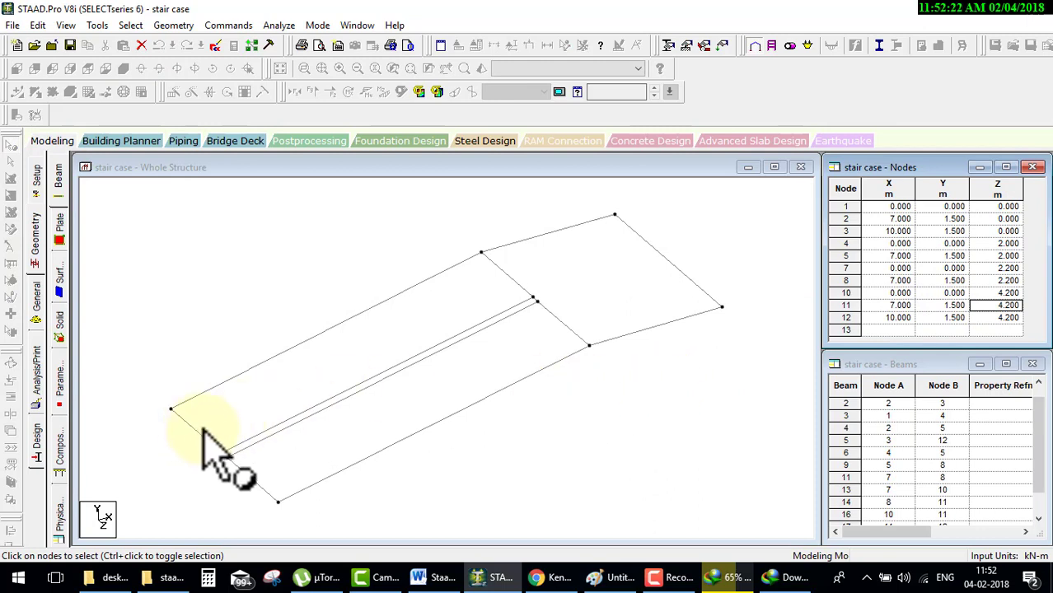
Step: Raise nodes 10 and 7 to Y = 3 m
mouse_move(217, 420)
mouse_down()
mouse_move(392, 341)
mouse_move(385, 354)
mouse_up()
mouse_move(635, 300)
mouse_down()
mouse_move(486, 357)
mouse_move(554, 356)
mouse_up()
key(Escape)
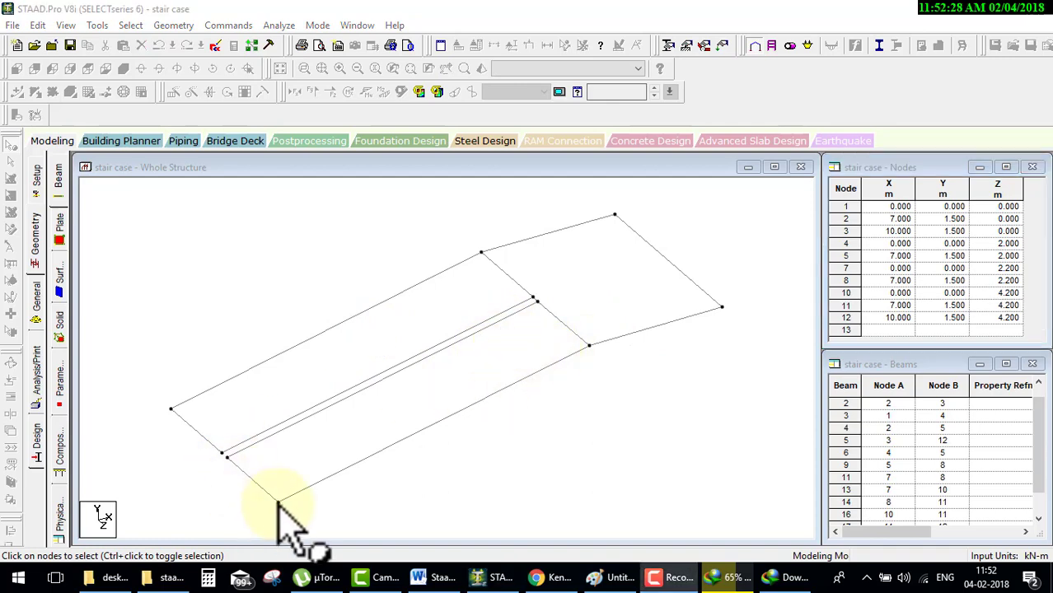
click(279, 501)
click(936, 293)
text(3)
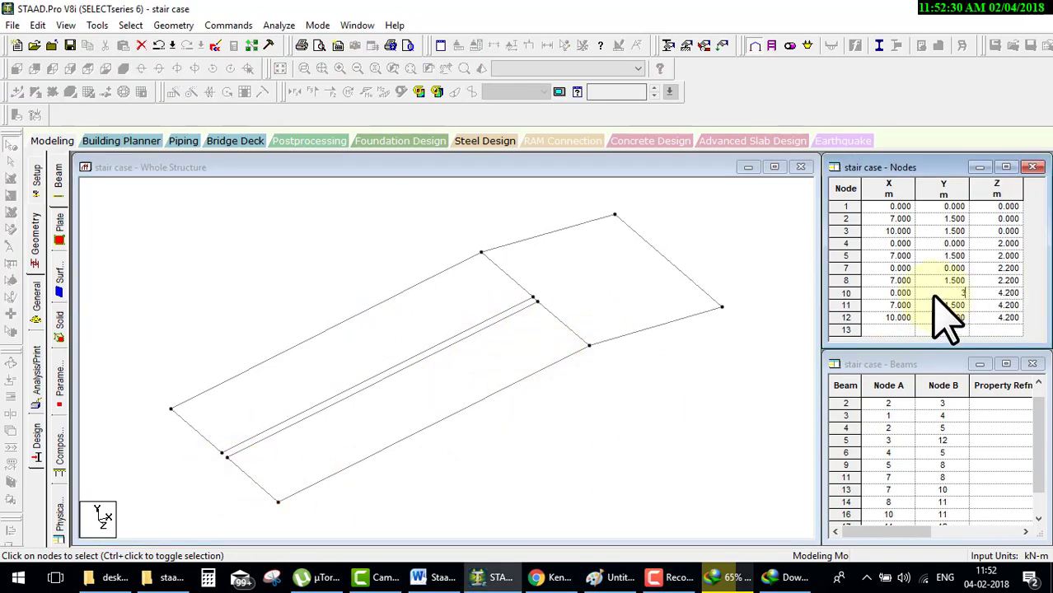
key(Tab)
click(219, 460)
click(213, 486)
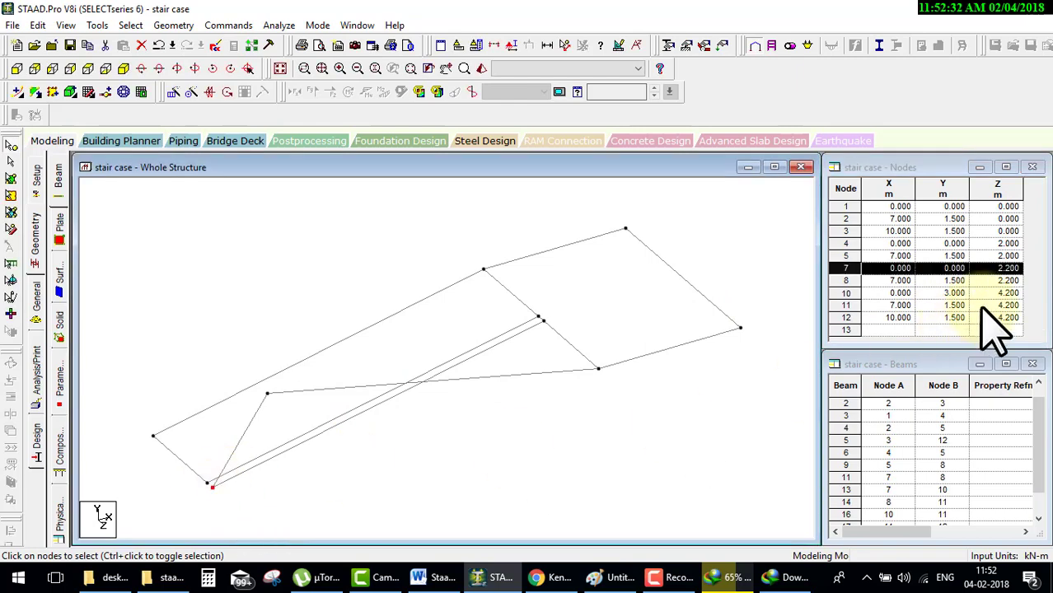
click(939, 268)
text(3)
key(Tab)
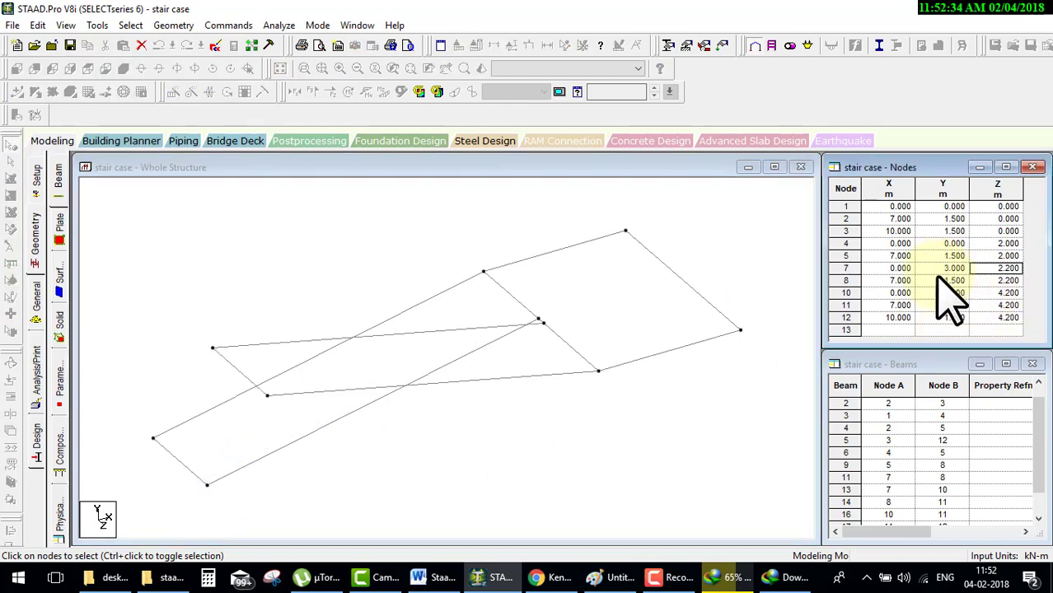
click(494, 476)
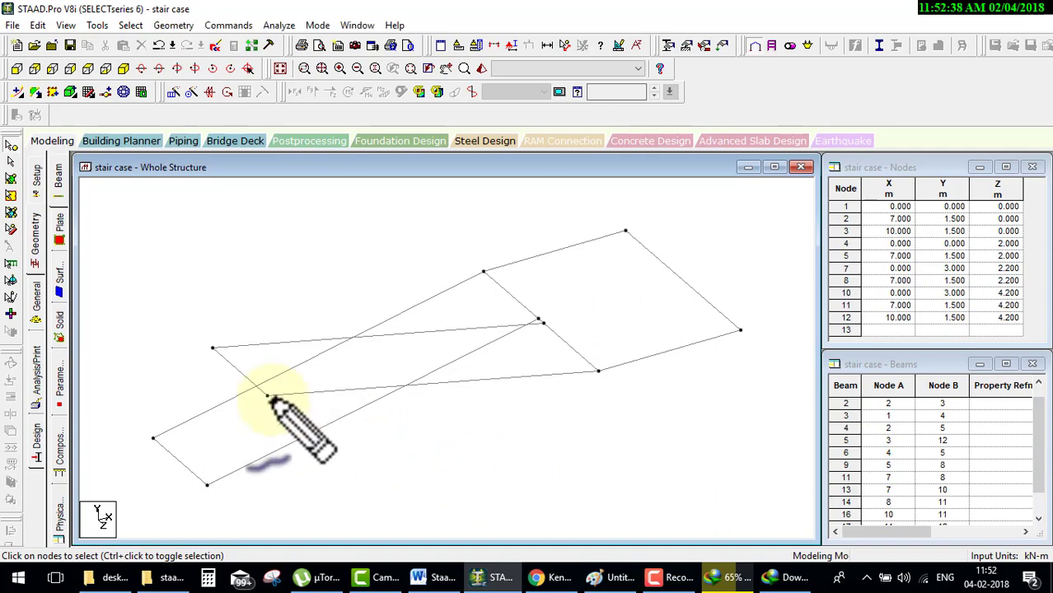
drag(262, 428, 492, 312)
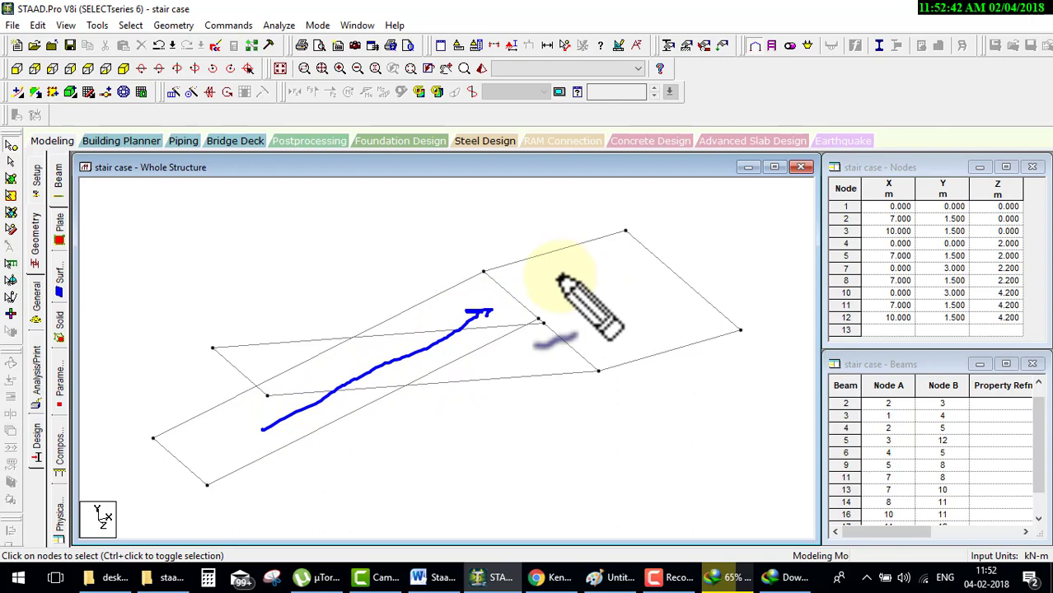
mouse_move(560, 277)
mouse_down()
mouse_move(568, 350)
mouse_move(310, 357)
mouse_move(353, 363)
mouse_up()
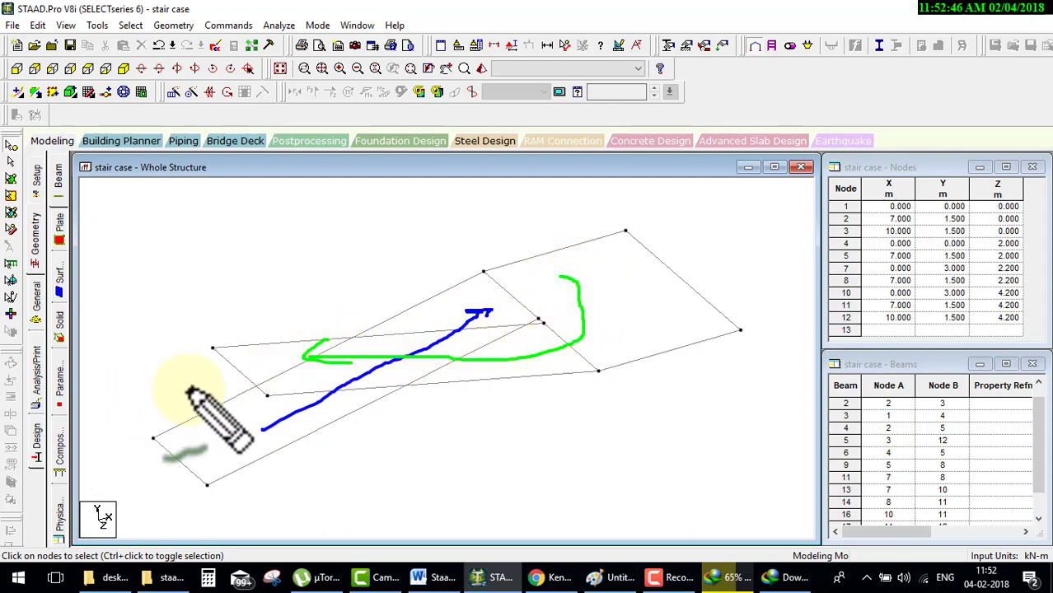
key(Escape)
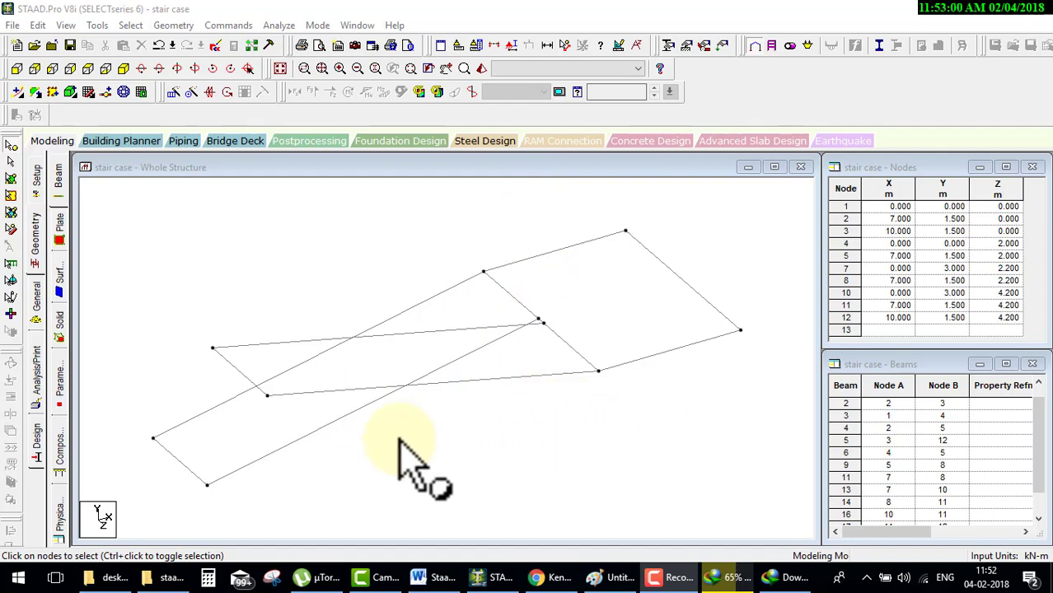
Step: Generate linked 3 m members below nodes 11, 12, 3 and 2 with a Translational Repeat in Y
click(598, 371)
ctrl+click(740, 329)
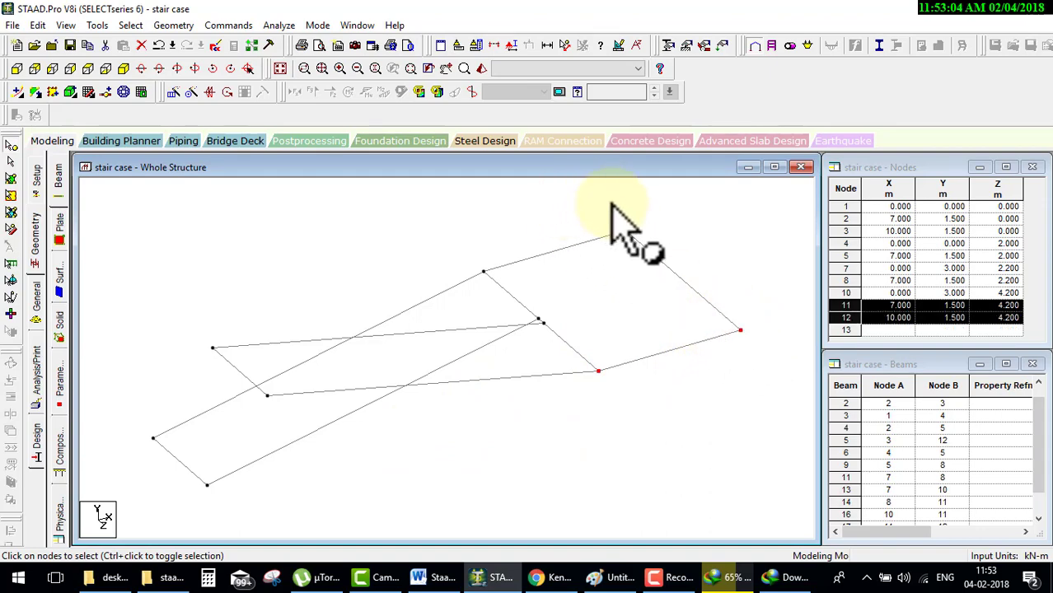
ctrl+click(626, 232)
ctrl+click(491, 274)
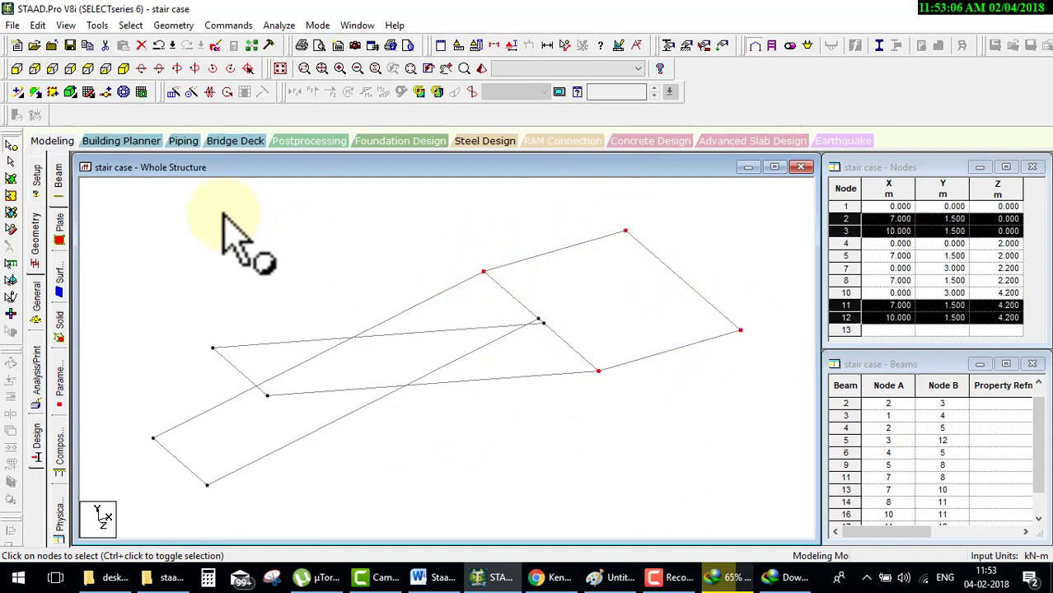
click(173, 92)
click(370, 358)
text(-3)
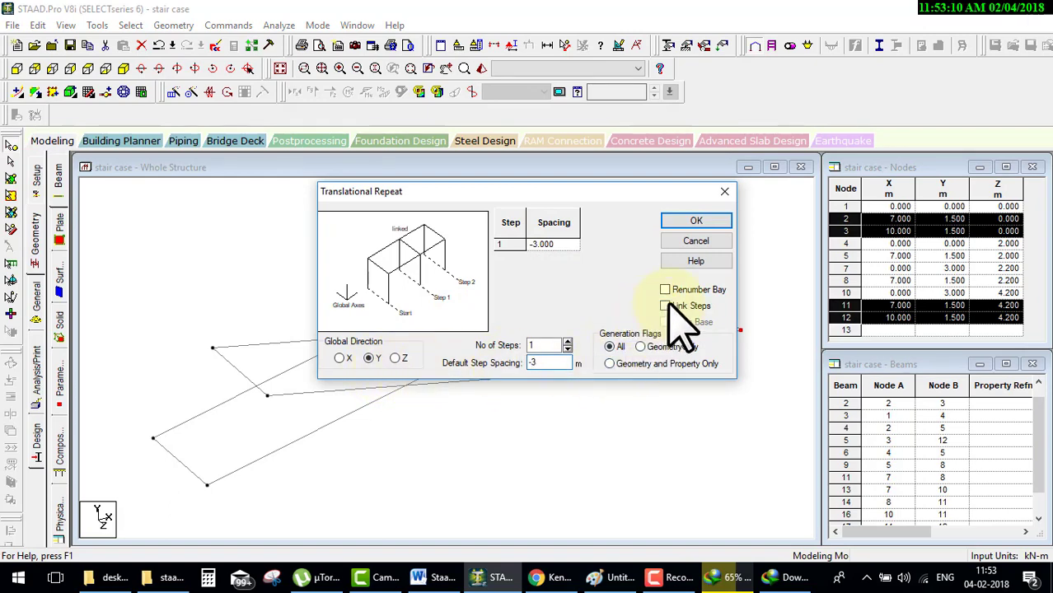
click(666, 306)
click(696, 221)
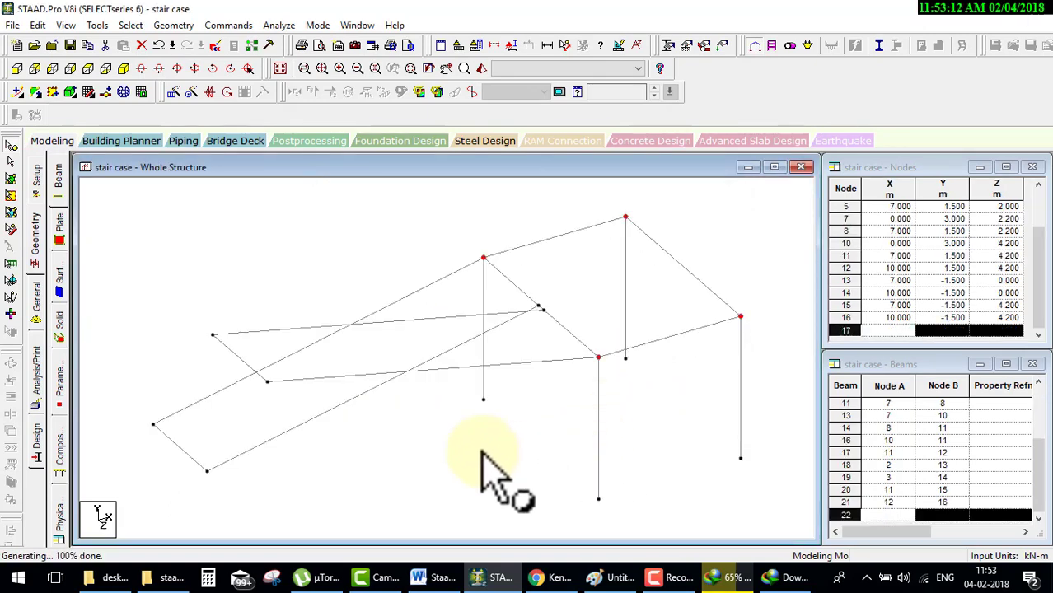
Step: Repeat nodes 10 and 7 by -3 in Y with Link Steps to add columns
click(268, 382)
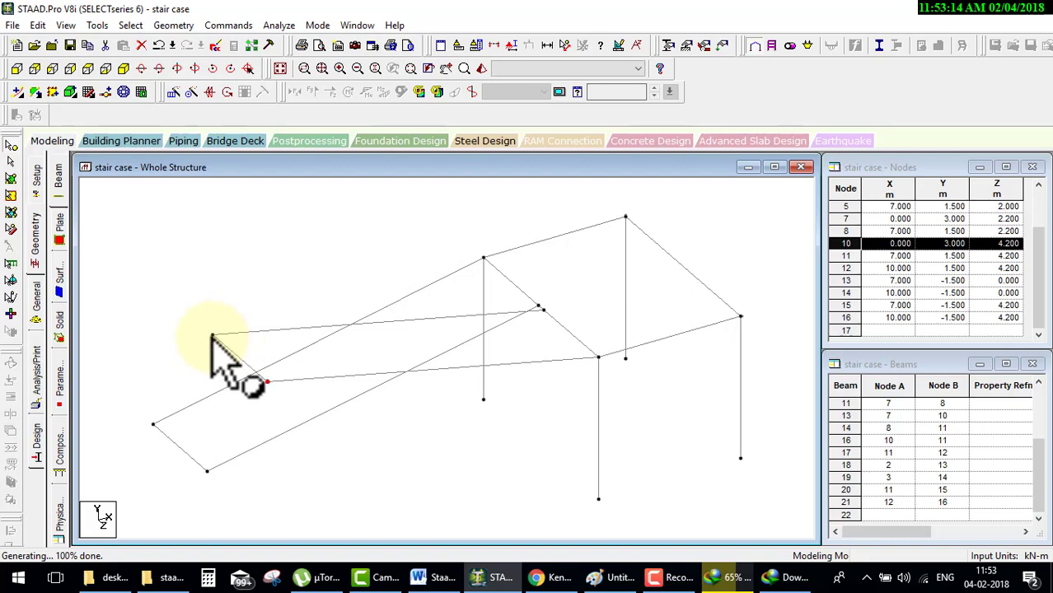
ctrl+click(212, 336)
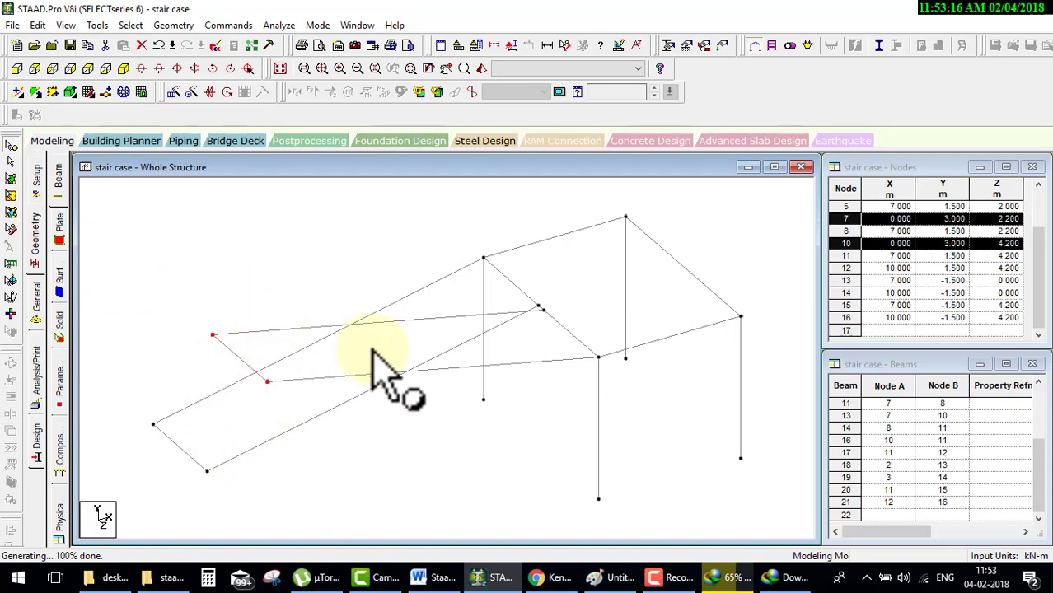
click(173, 92)
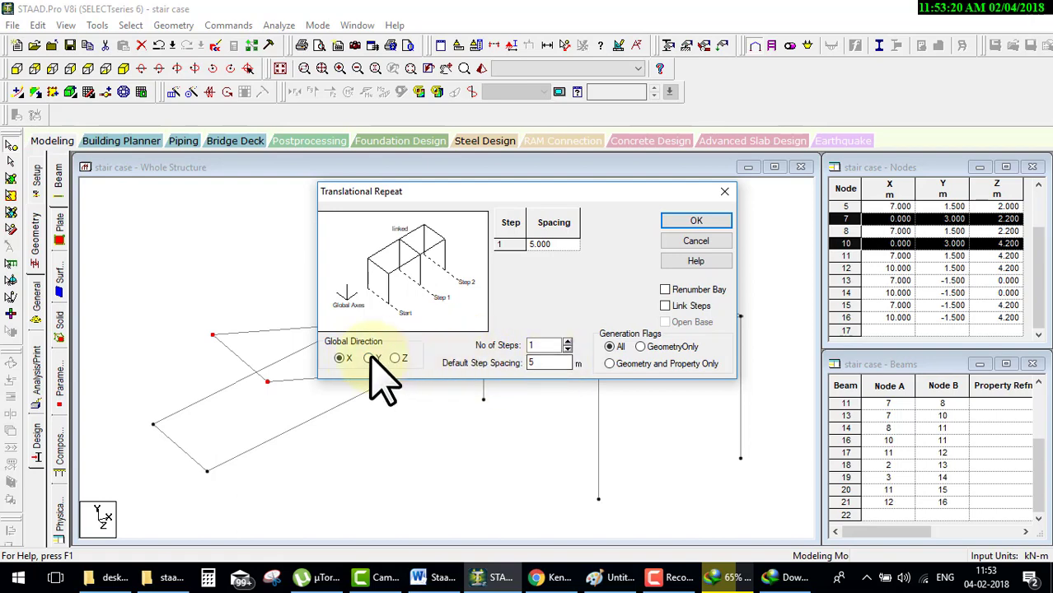
click(370, 359)
text(-3)
click(664, 305)
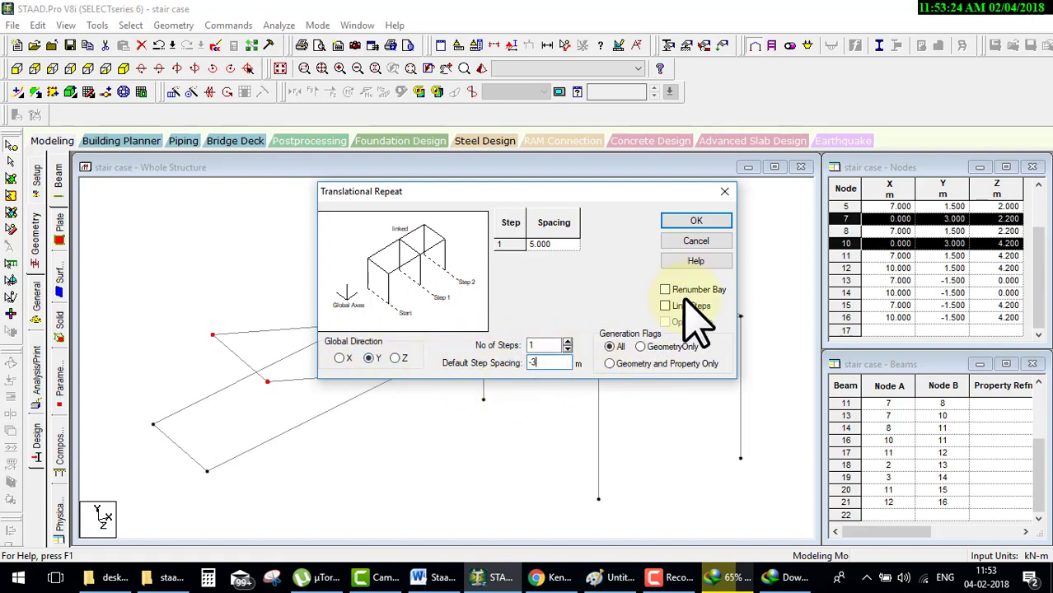
click(696, 223)
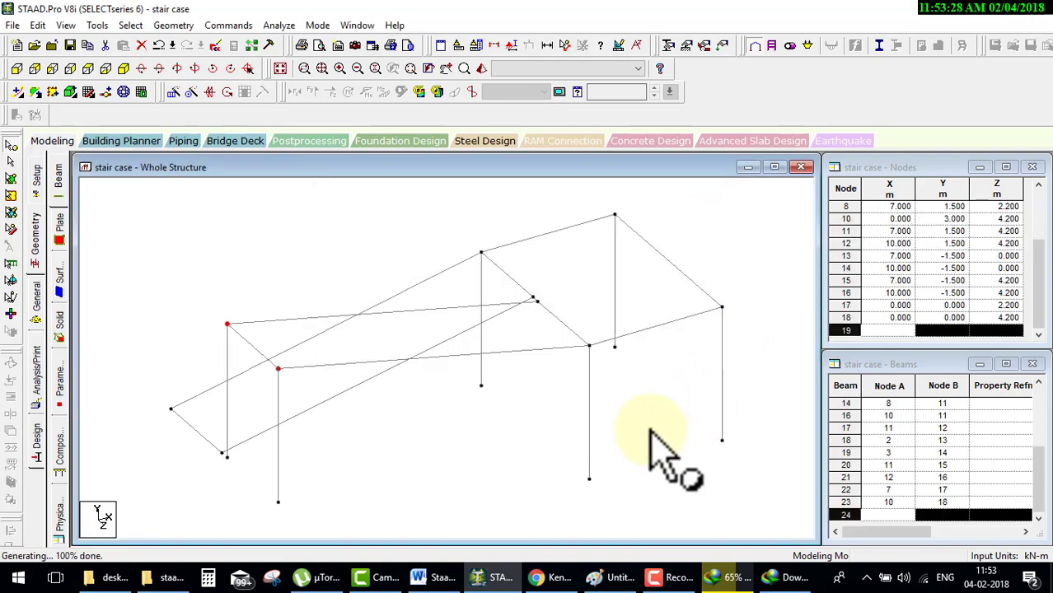
Step: Check the coordinates of nodes 1 and 2 in the Node dialog
click(16, 68)
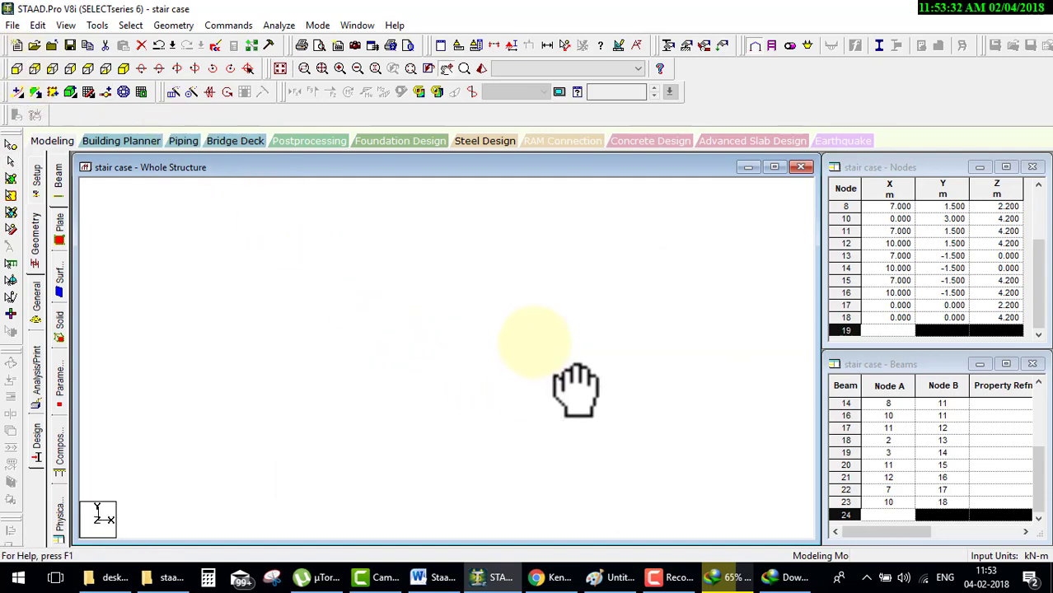
middle_drag(533, 416, 540, 407)
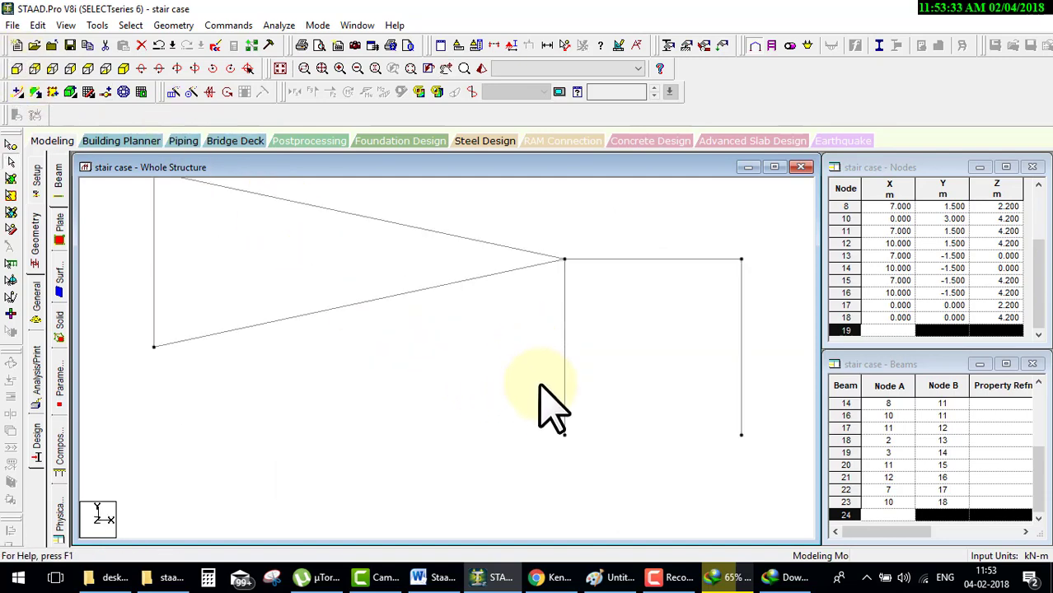
click(125, 70)
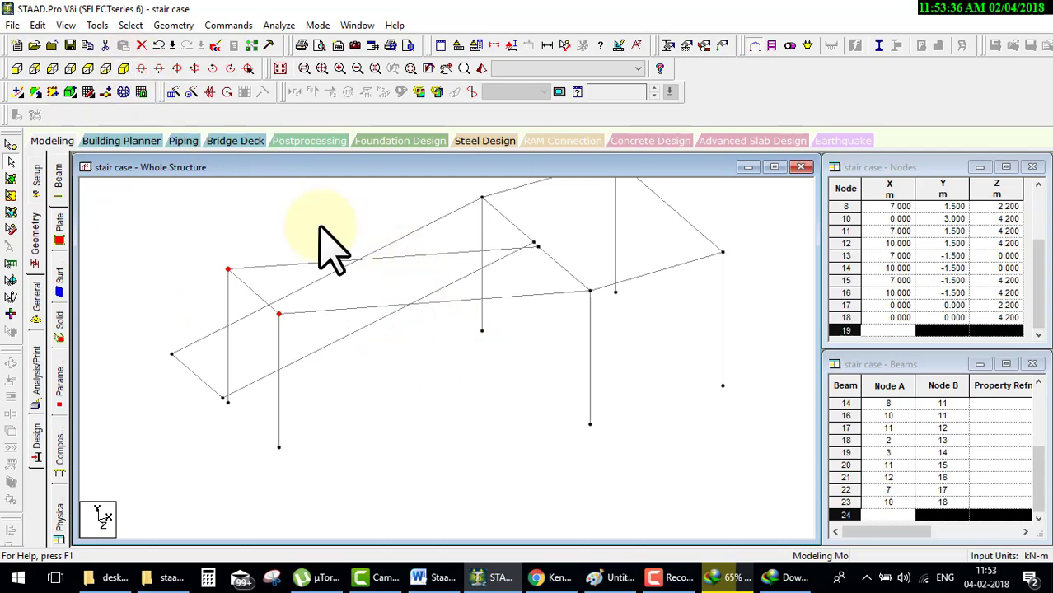
click(196, 366)
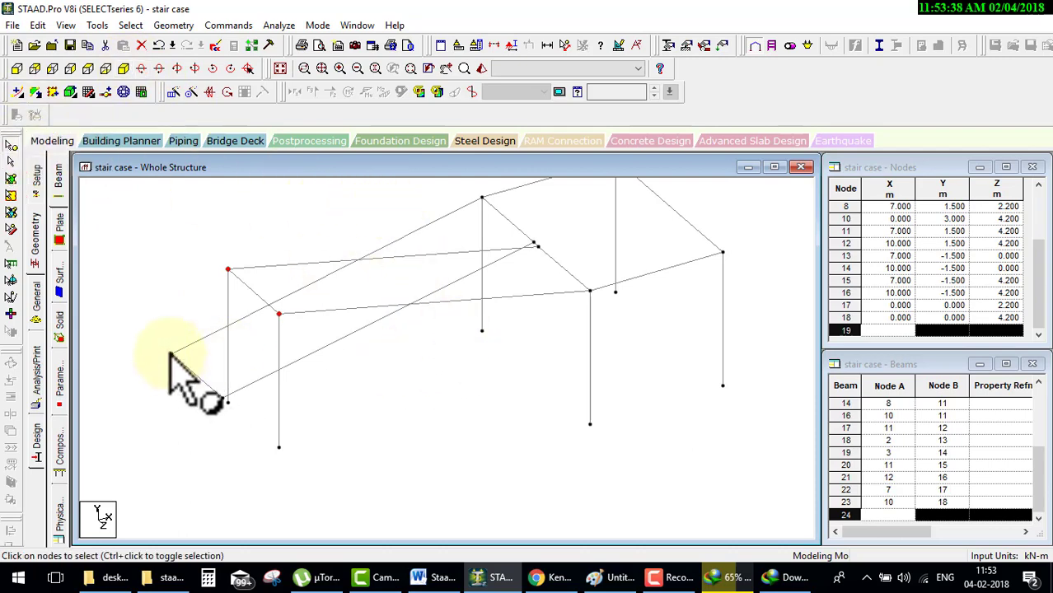
double_click(170, 354)
click(620, 384)
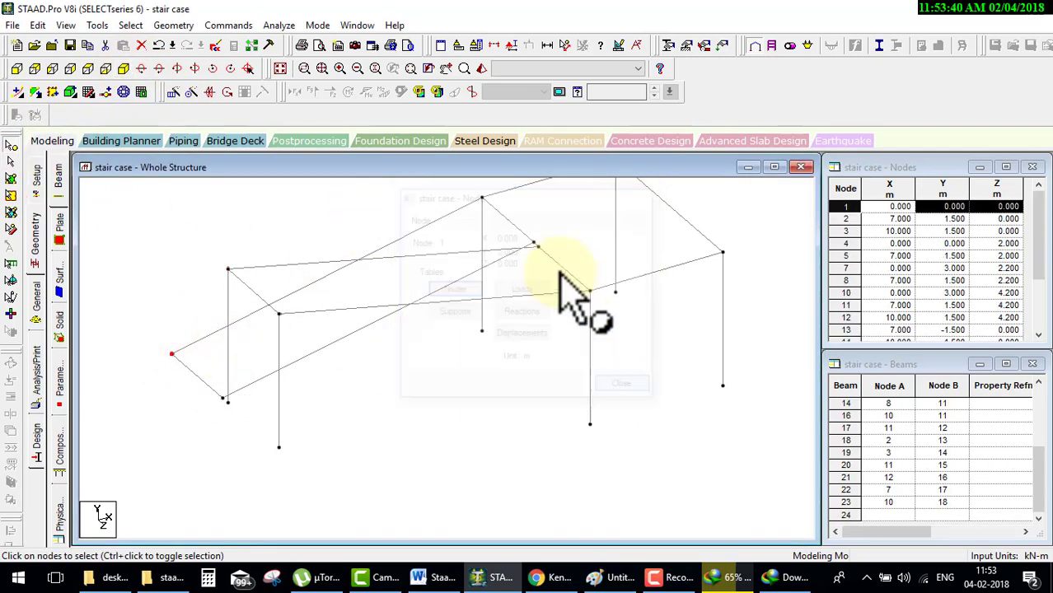
double_click(483, 200)
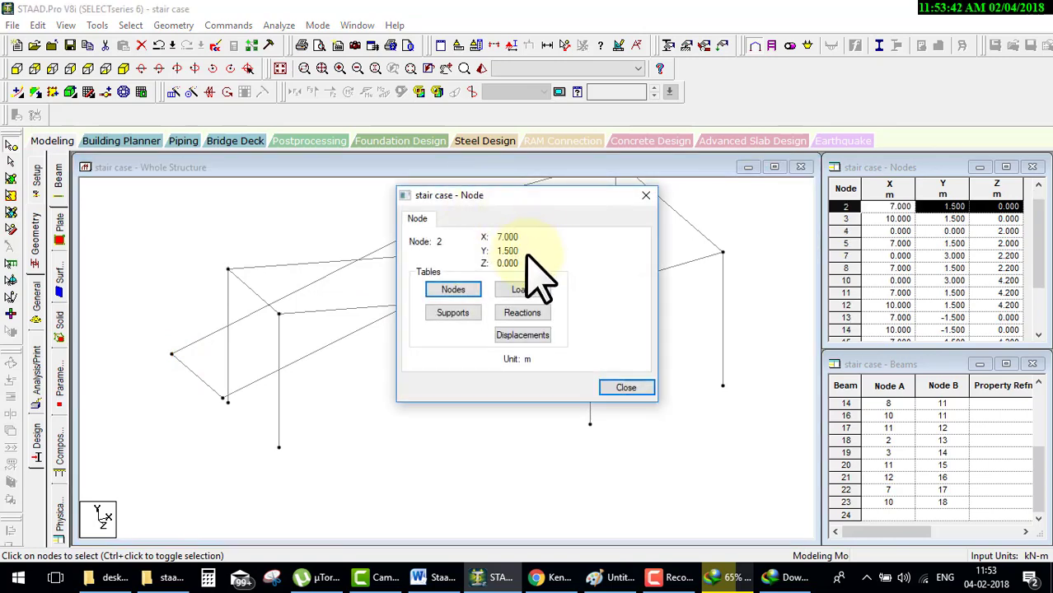
click(647, 389)
Step: Inspect nodes 11 and 15, then undo both column generations with Ctrl+Z
double_click(605, 299)
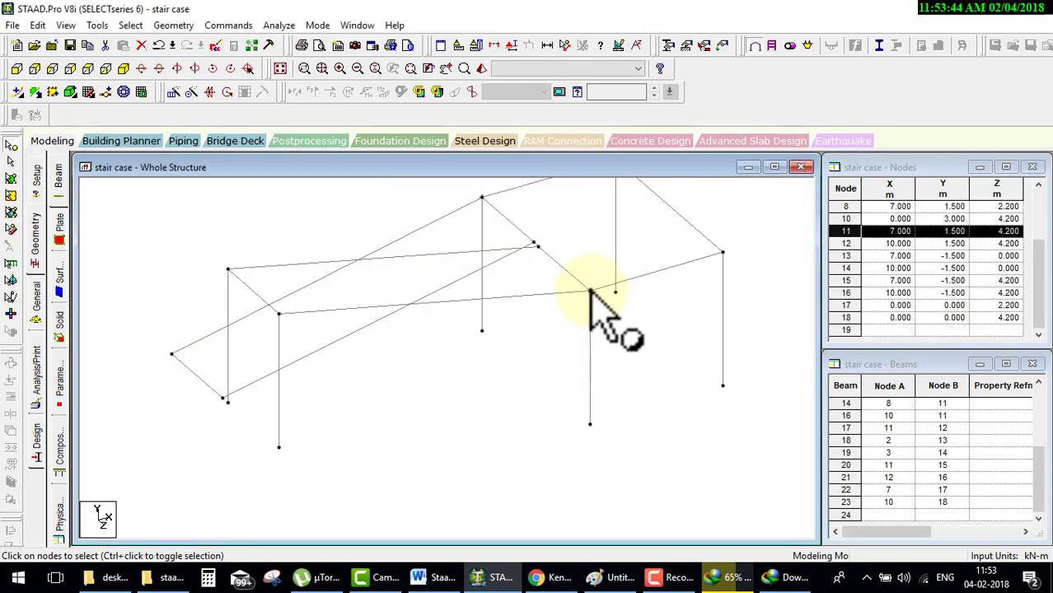
click(647, 387)
double_click(590, 423)
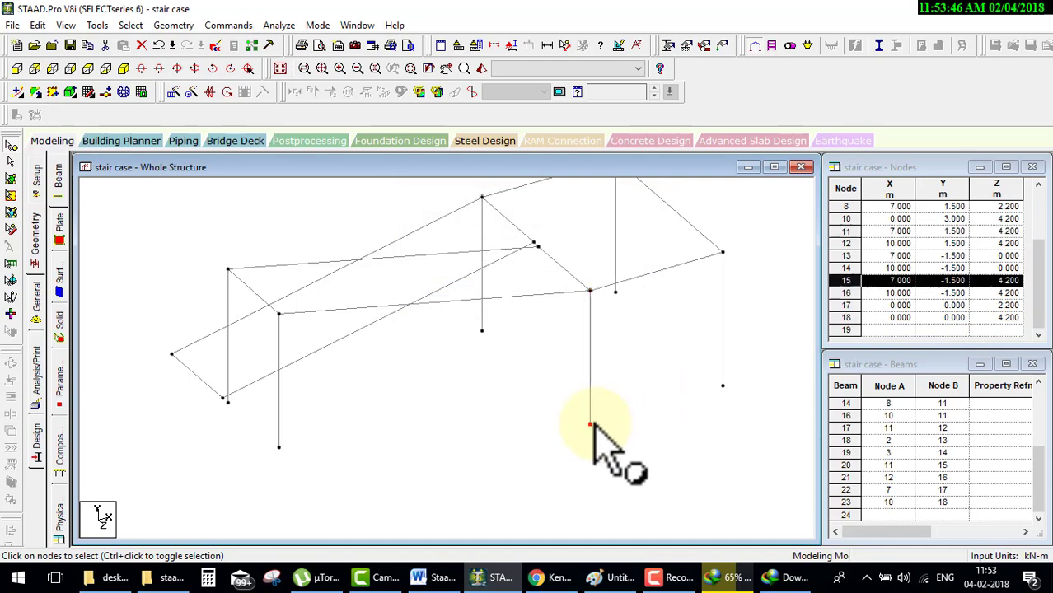
click(624, 387)
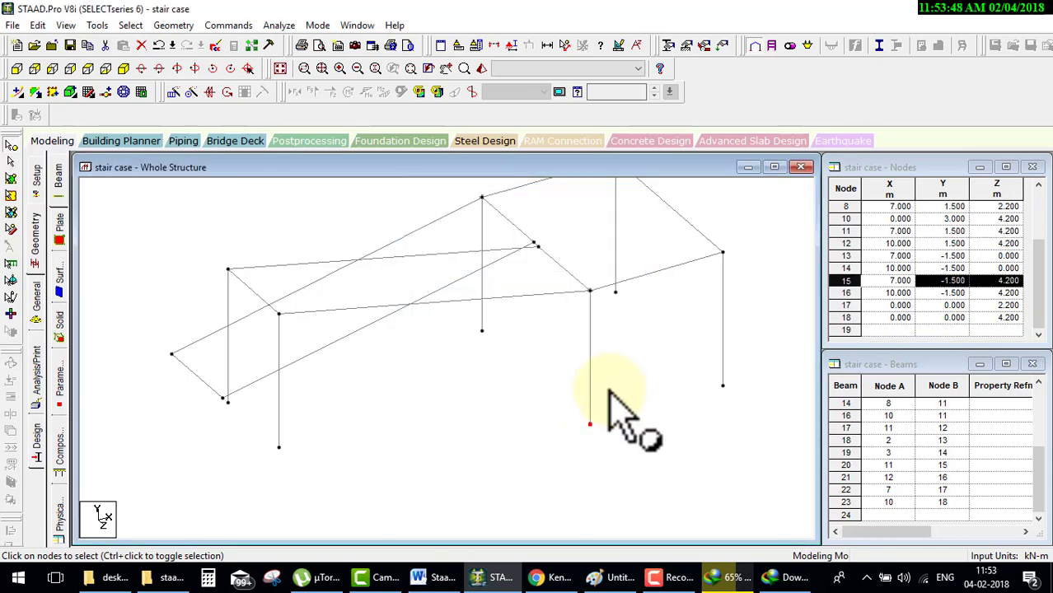
key(ctrl+z)
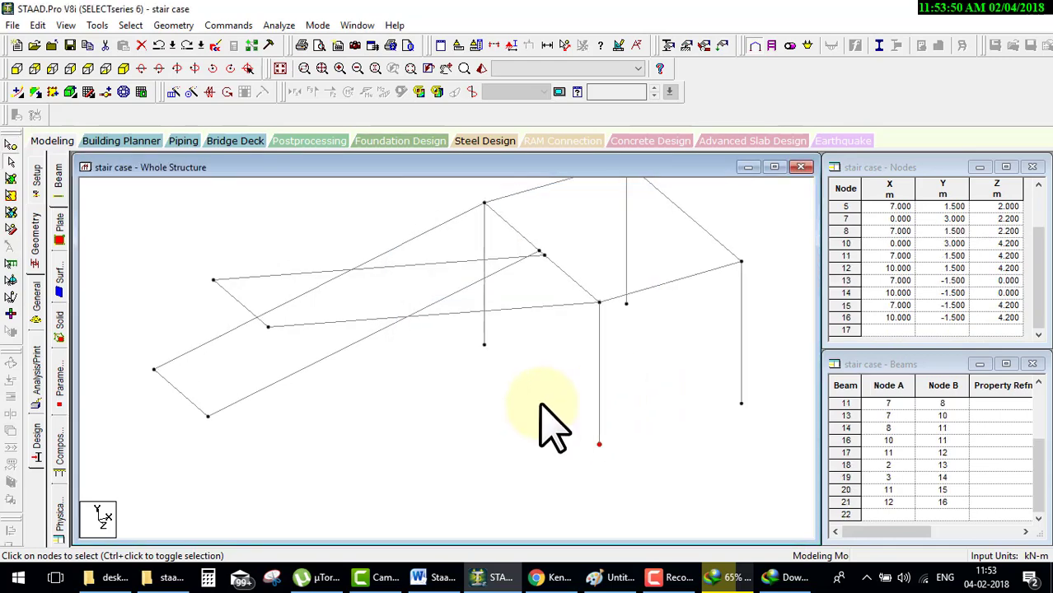
key(ctrl+z)
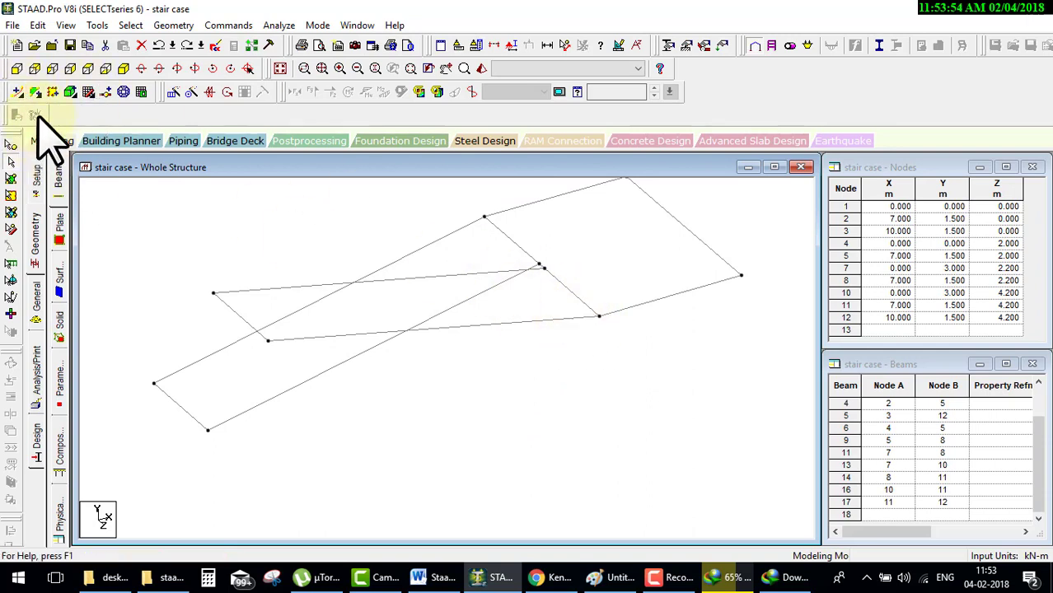
Step: Drop columns from landing nodes 2, 3, 11 and 12 by a Translational Repeat of -1.5 in Y
click(12, 158)
click(599, 316)
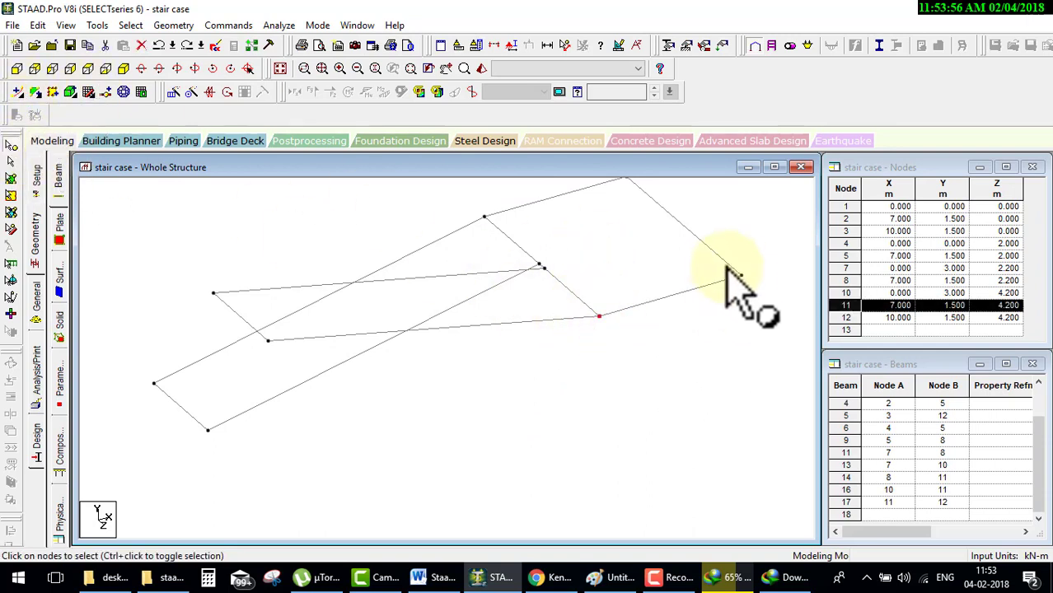
ctrl+click(714, 276)
ctrl+click(484, 217)
middle_drag(585, 218, 584, 274)
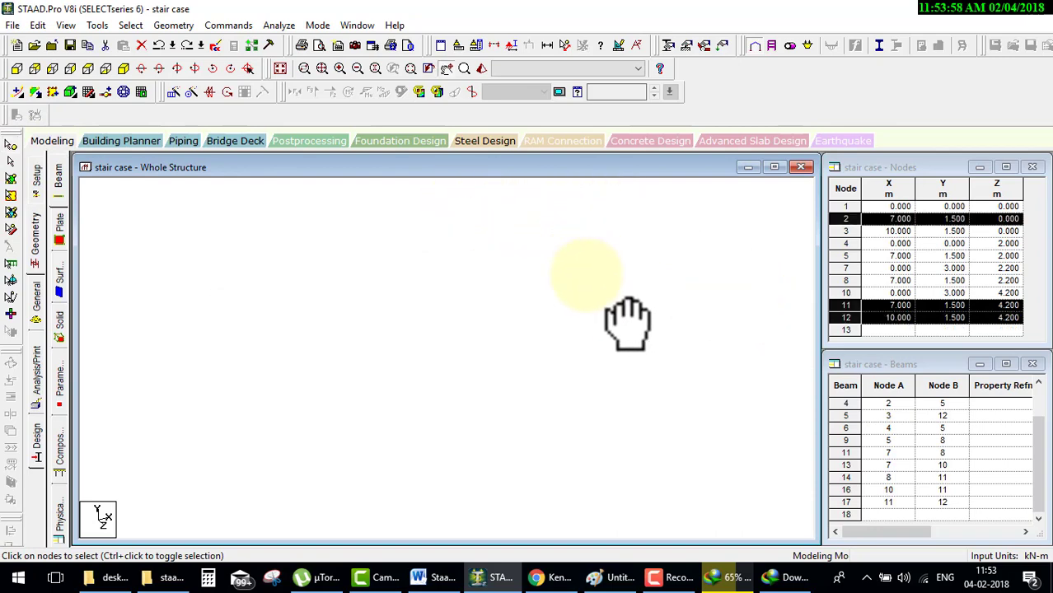
click(625, 232)
ctrl+click(482, 272)
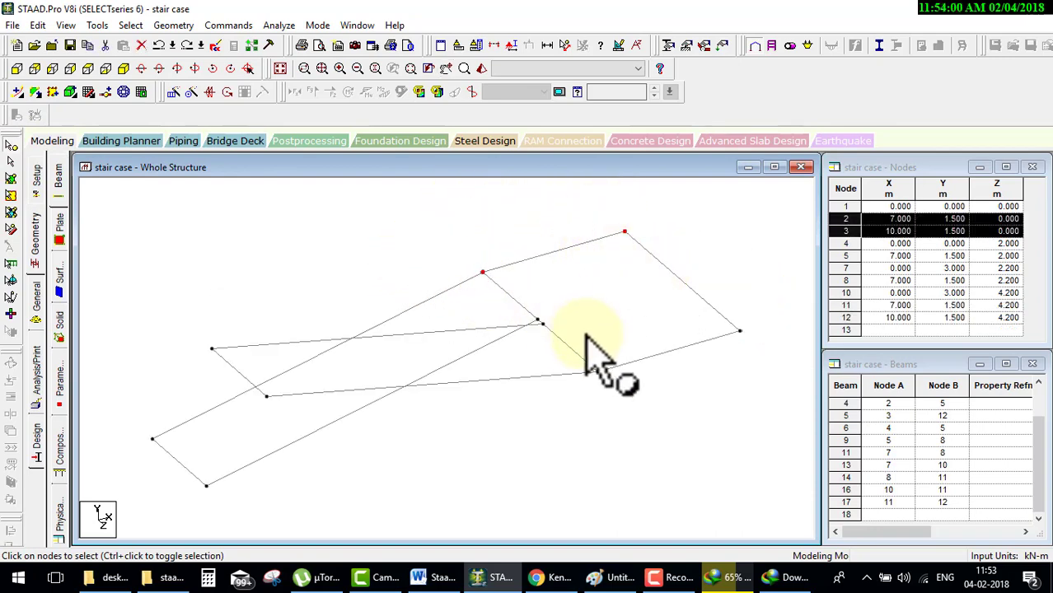
ctrl+click(598, 371)
ctrl+click(740, 331)
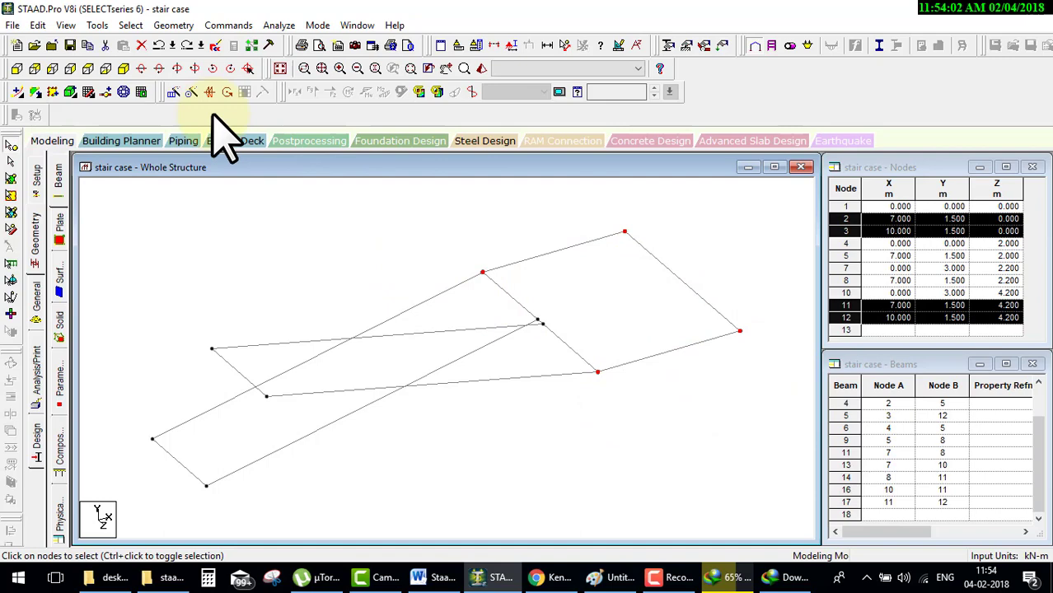
click(171, 91)
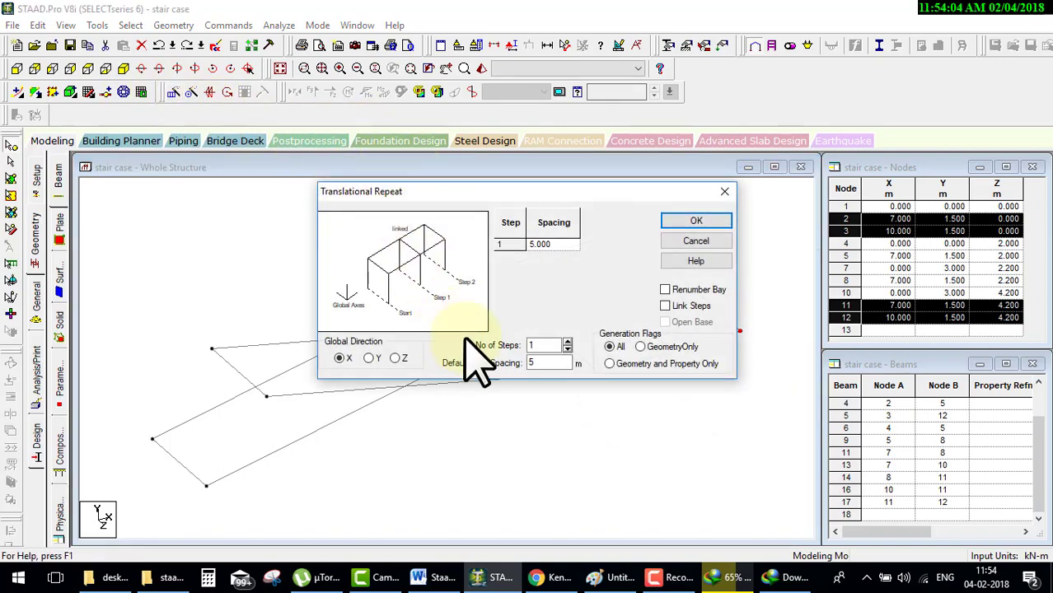
click(369, 358)
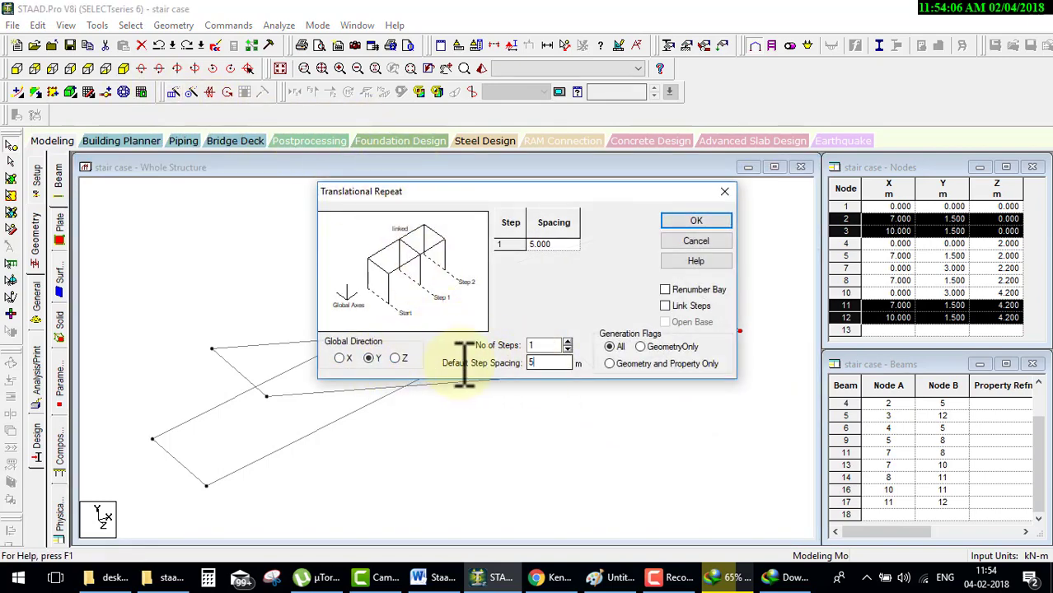
text(-15)
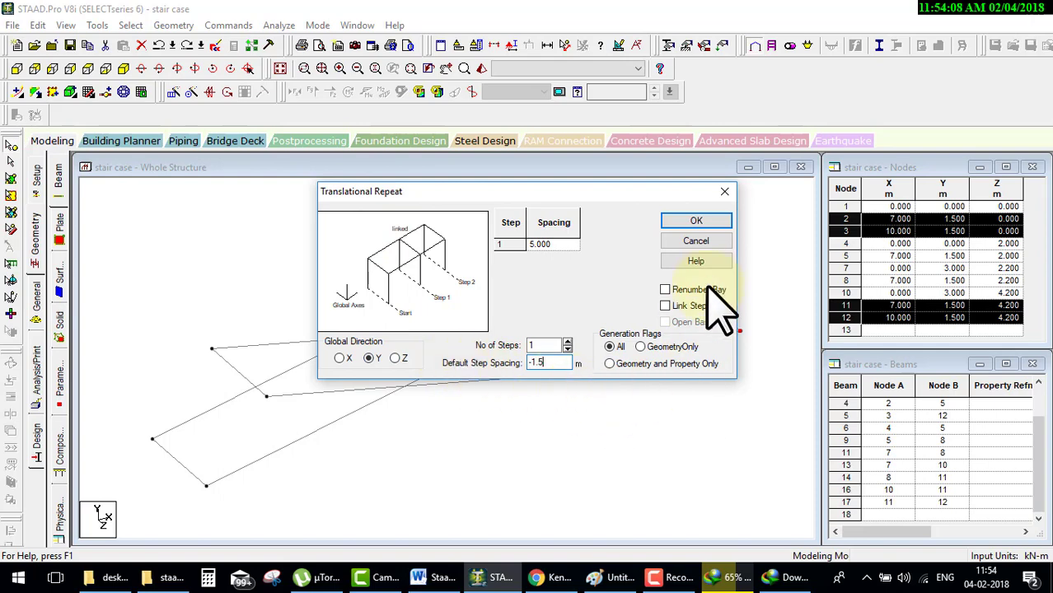
click(678, 220)
Step: Repeat nodes 7 and 10 down 3 m in Y to add columns to ground
drag(188, 329, 237, 366)
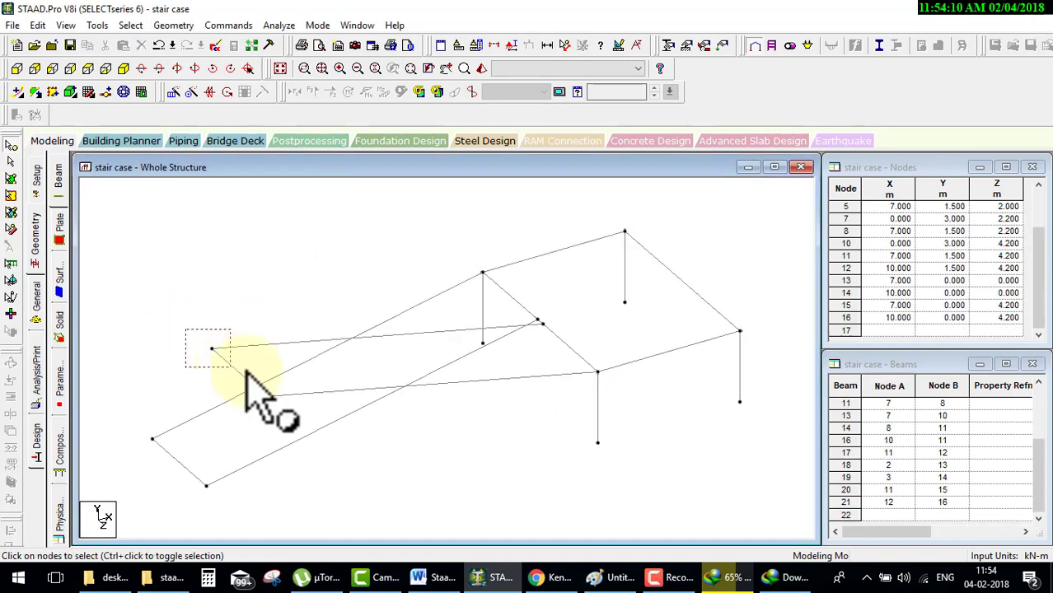
ctrl+click(266, 396)
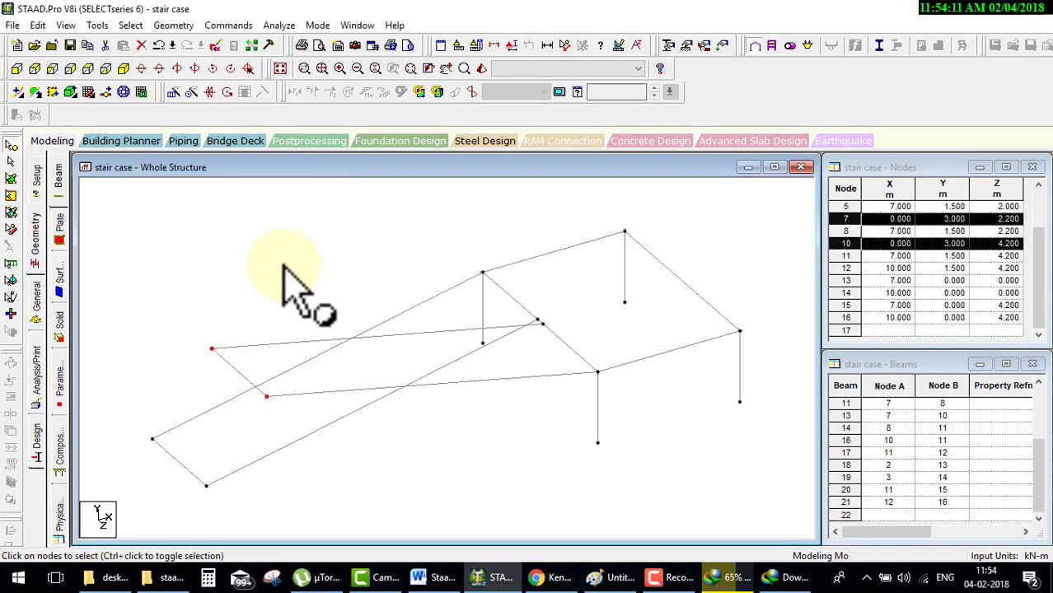
click(173, 92)
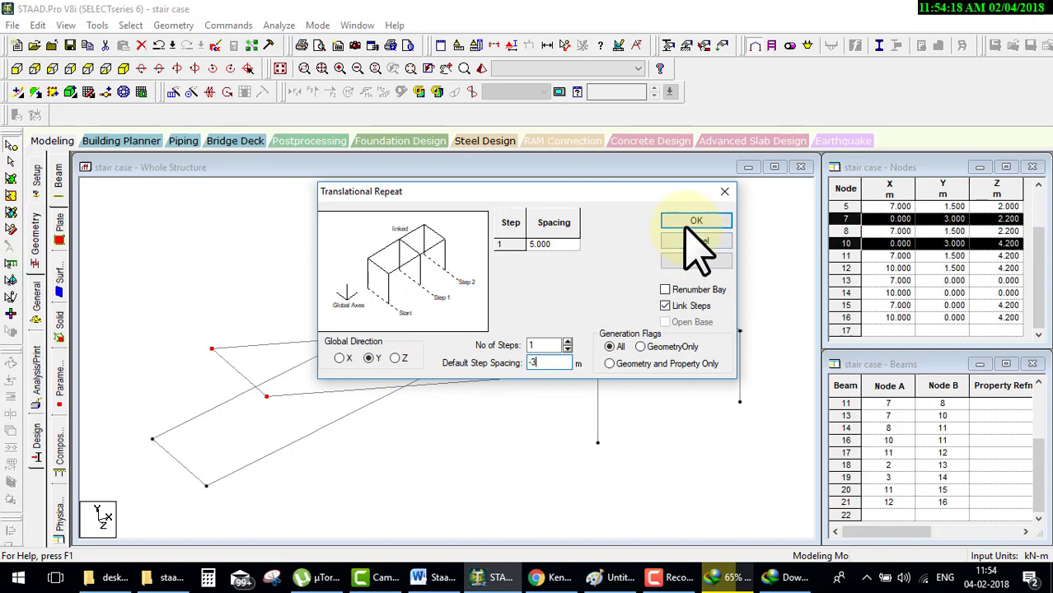
click(696, 221)
click(35, 68)
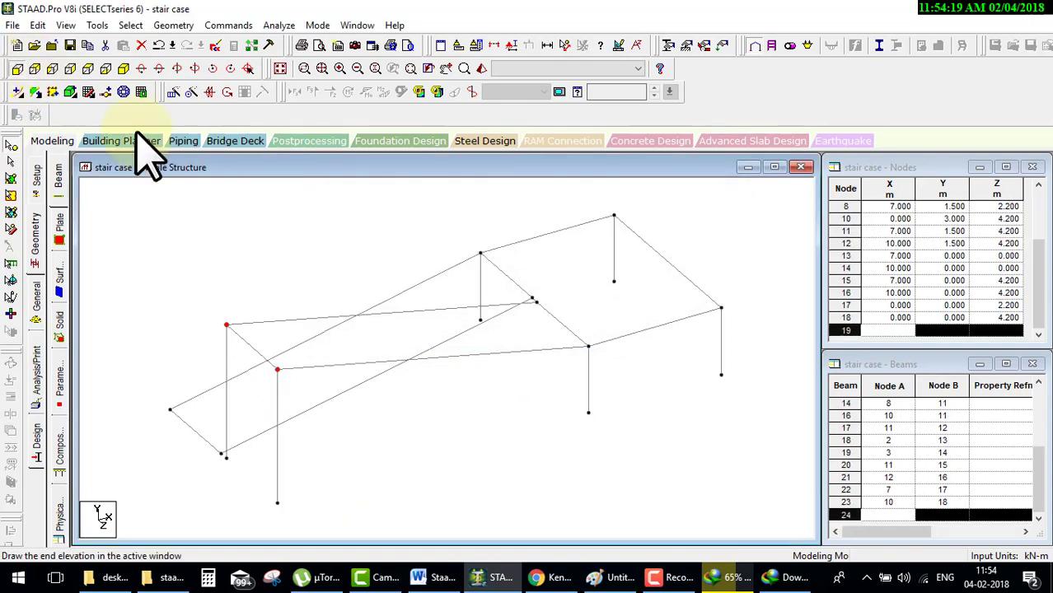
click(466, 282)
Step: Create a new support, Support 2, on the General > Support page
click(119, 69)
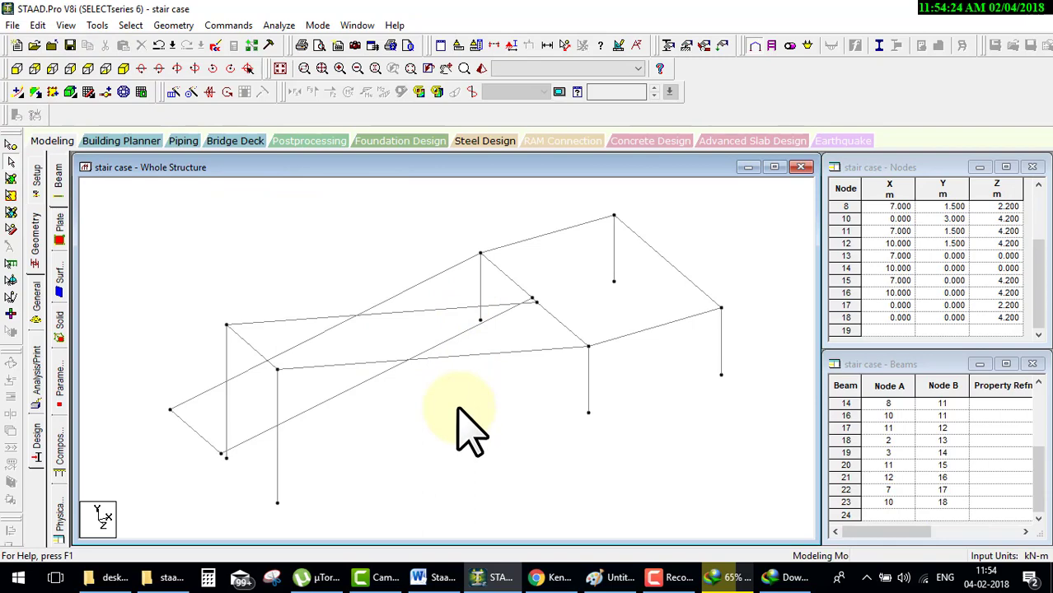
click(669, 576)
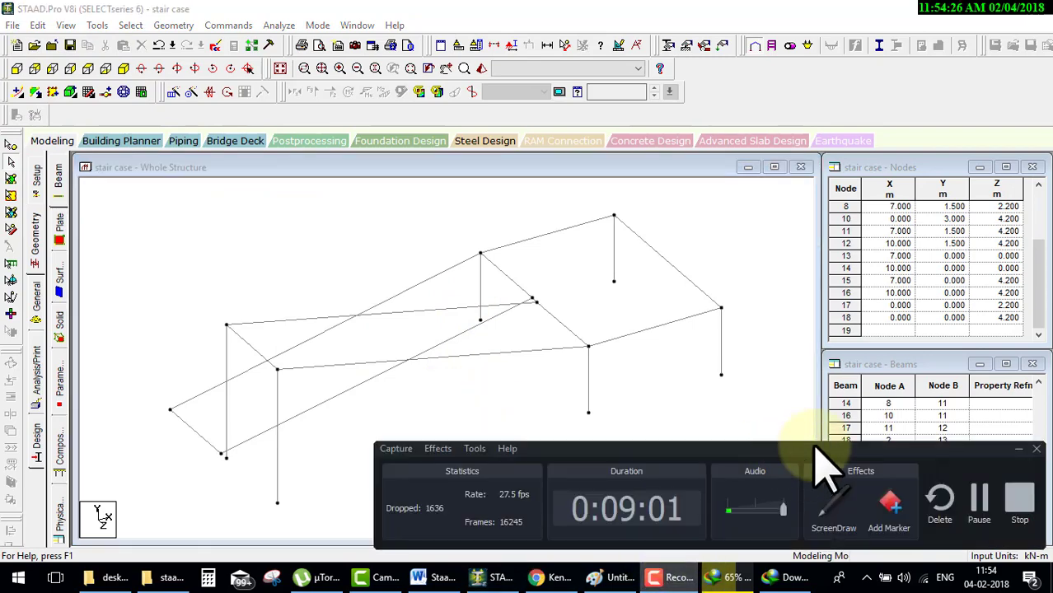
click(980, 499)
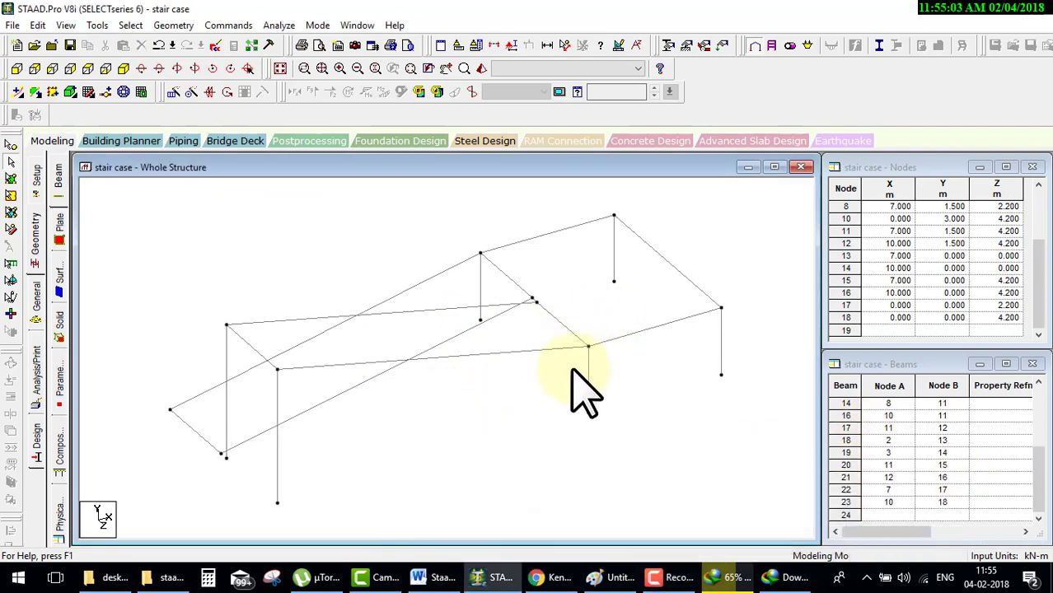
click(17, 69)
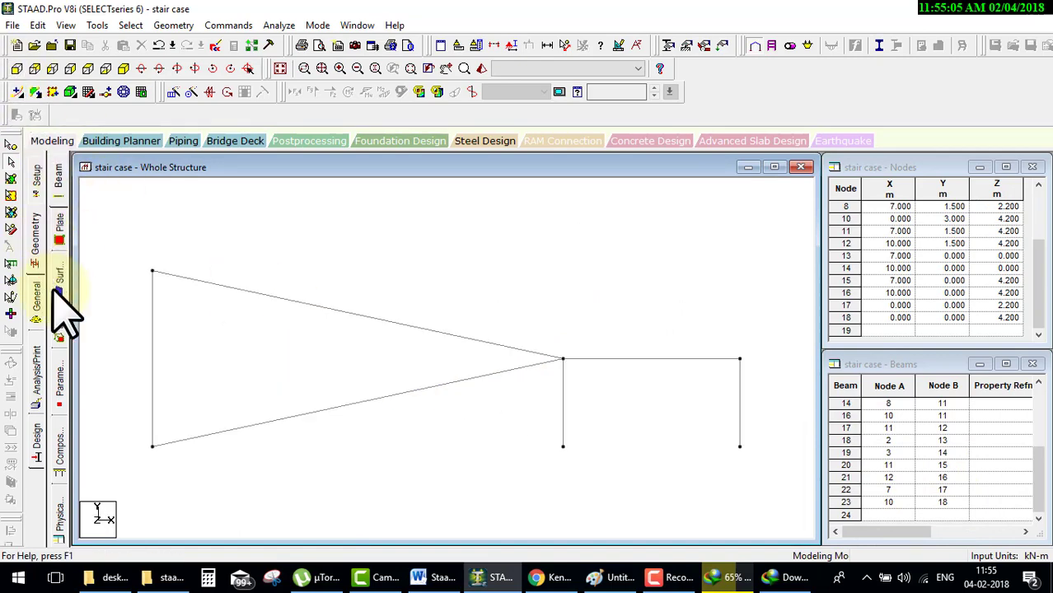
click(38, 299)
click(59, 296)
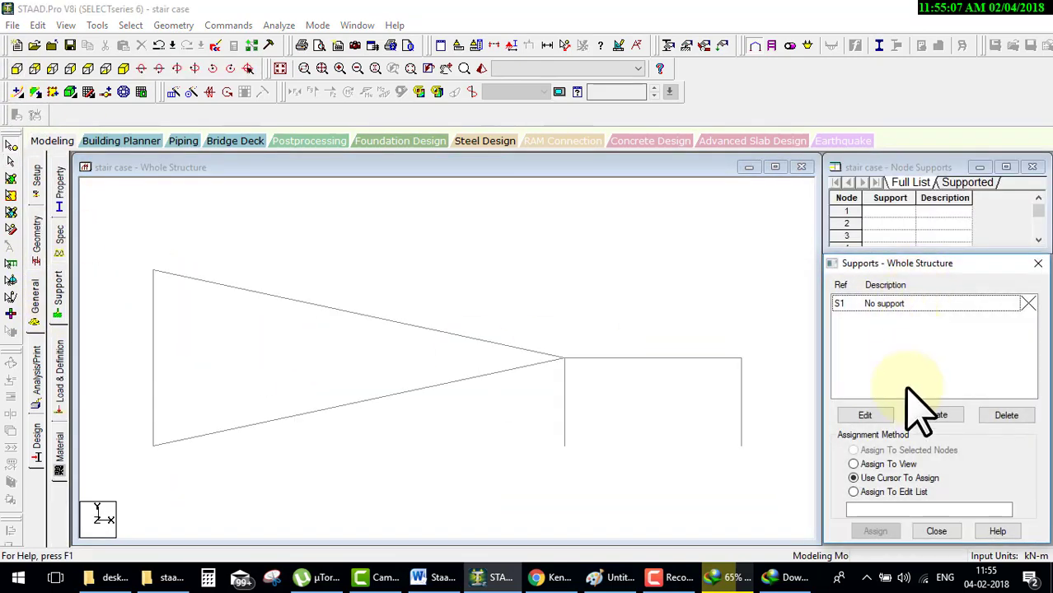
click(937, 416)
click(826, 544)
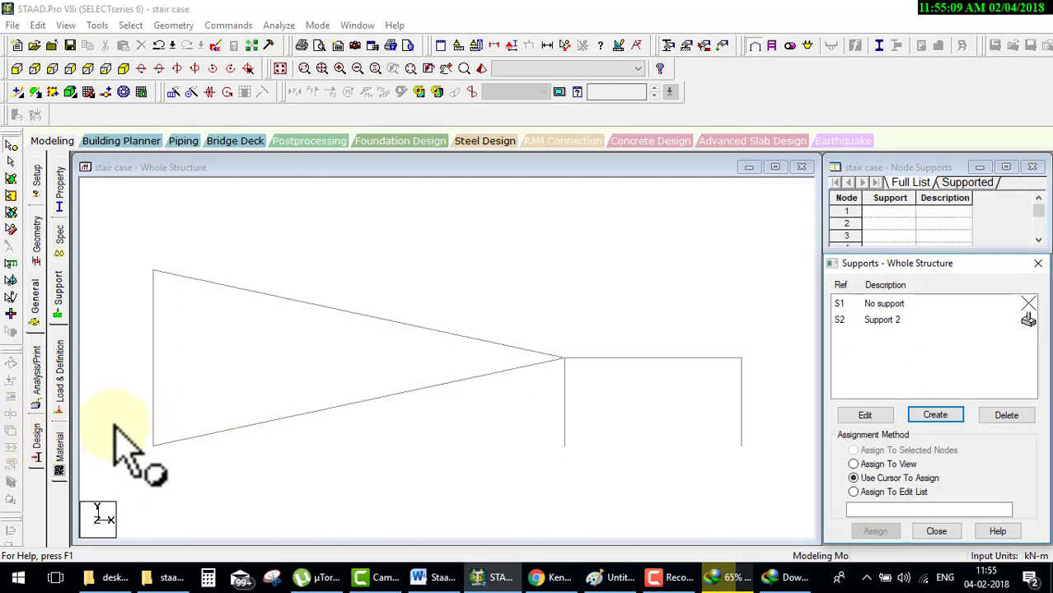
Step: Assign Support 2 to base nodes 1, 4 and 13–18
drag(136, 429, 791, 523)
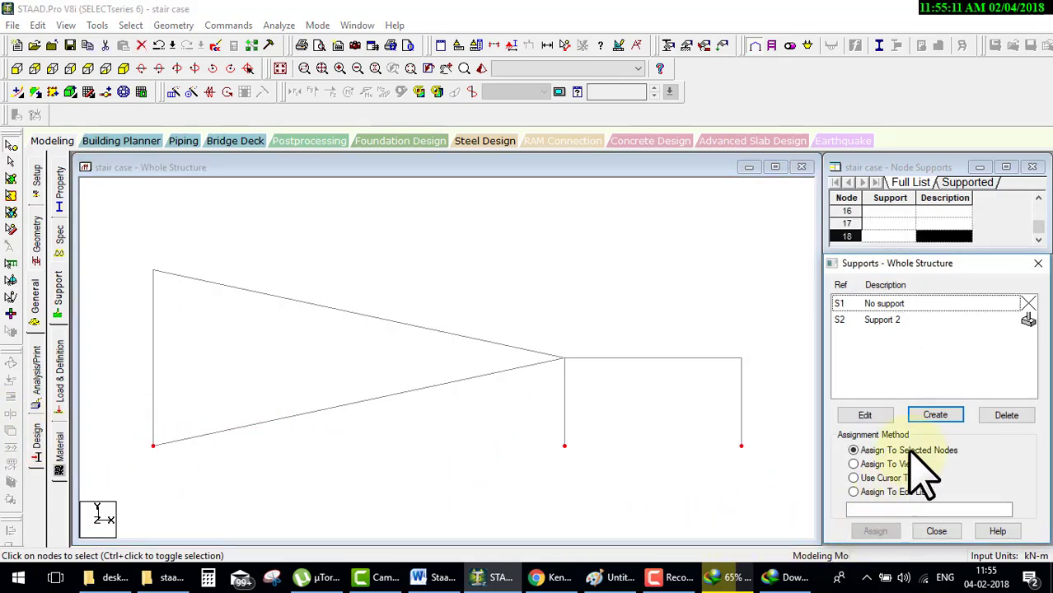
click(897, 323)
drag(129, 424, 874, 535)
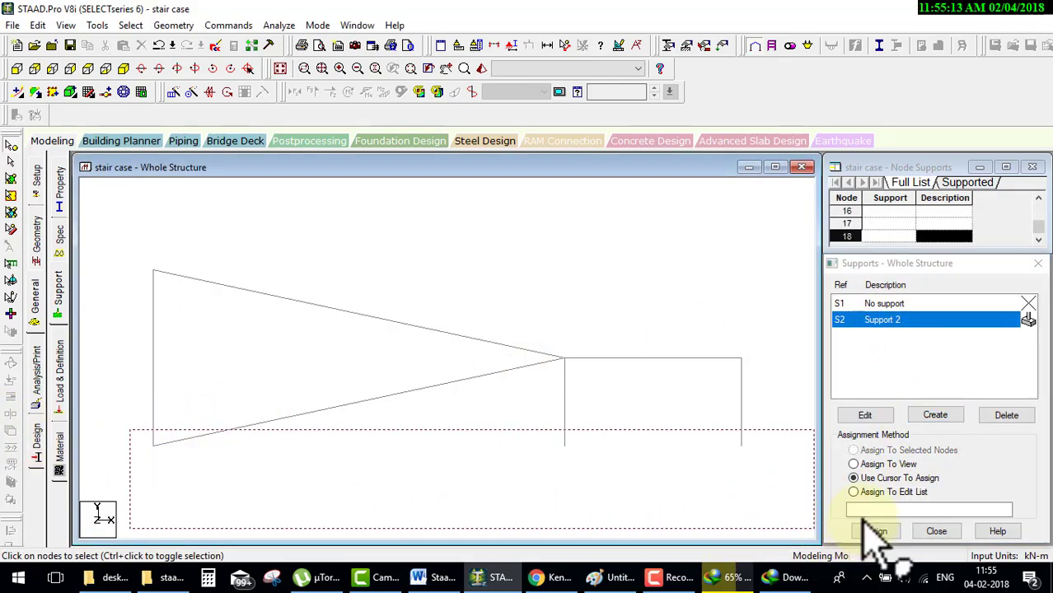
click(875, 532)
click(937, 439)
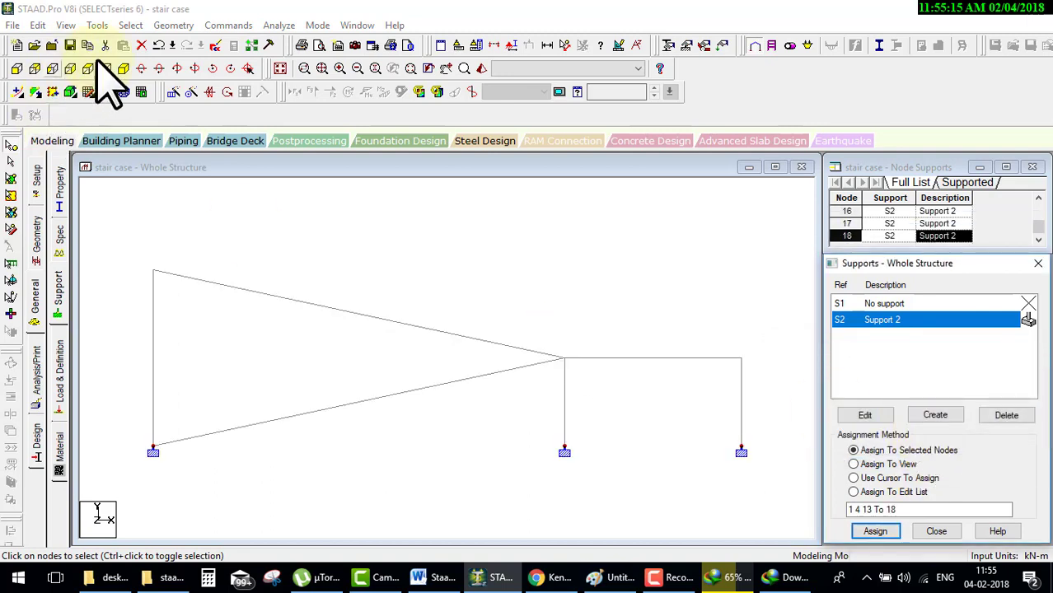
click(124, 69)
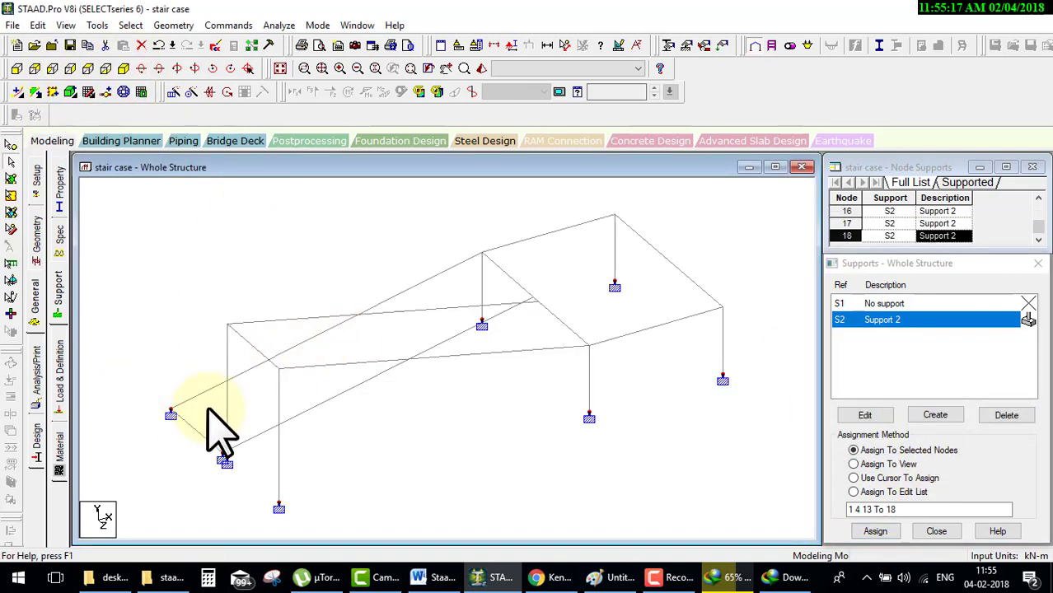
Step: Add a four-node waist slab plate and confirm saving the modified model
click(34, 92)
click(171, 409)
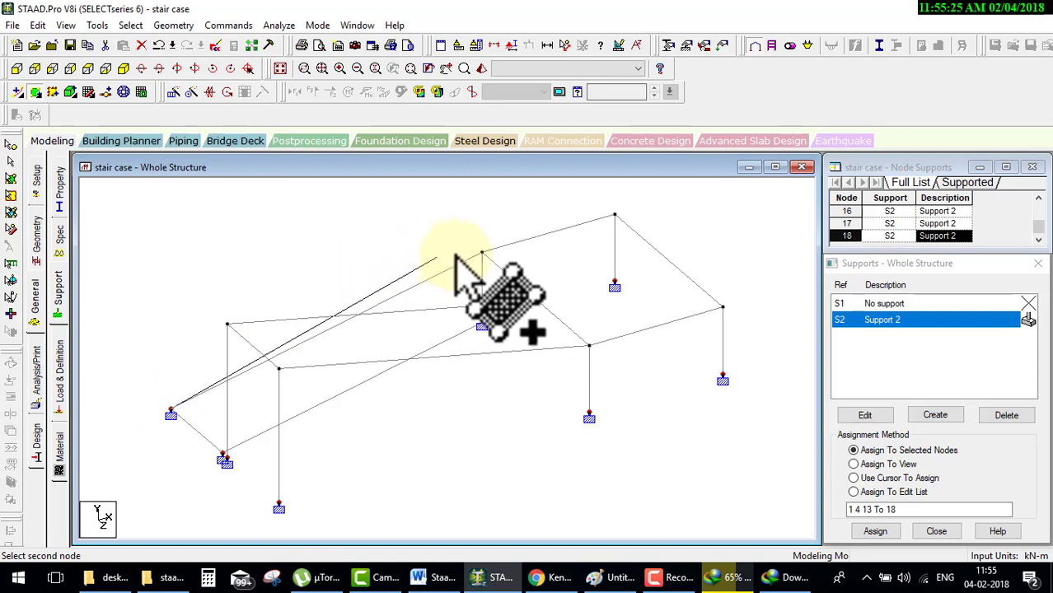
click(482, 252)
click(537, 300)
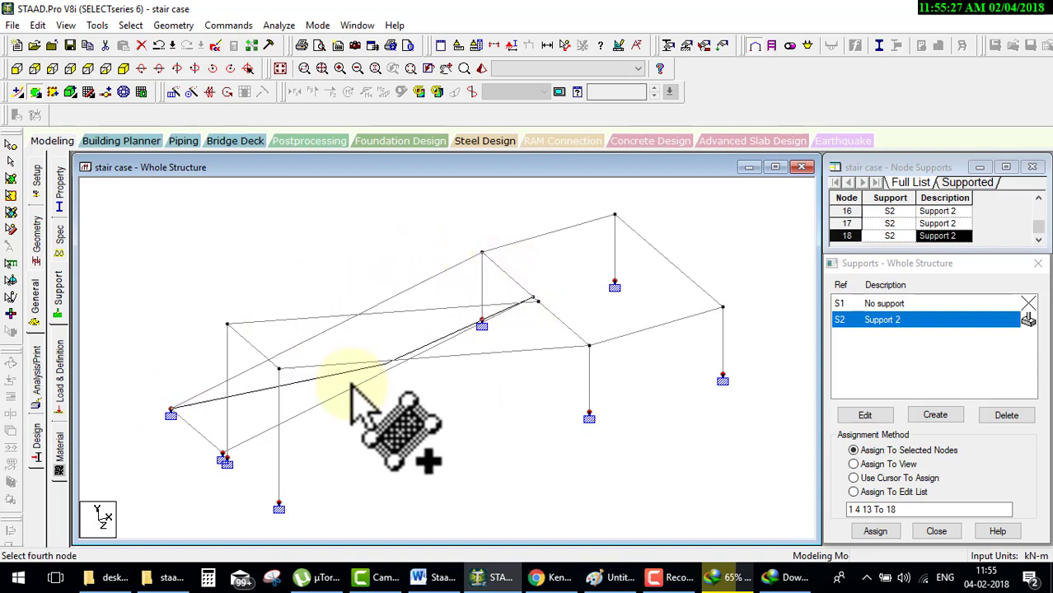
click(222, 455)
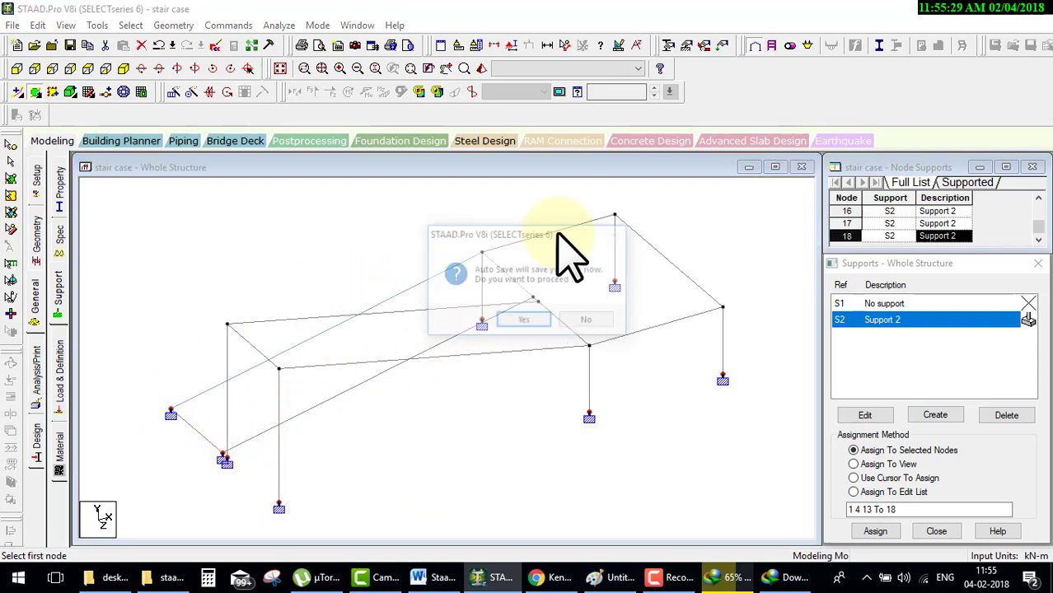
click(524, 319)
click(425, 308)
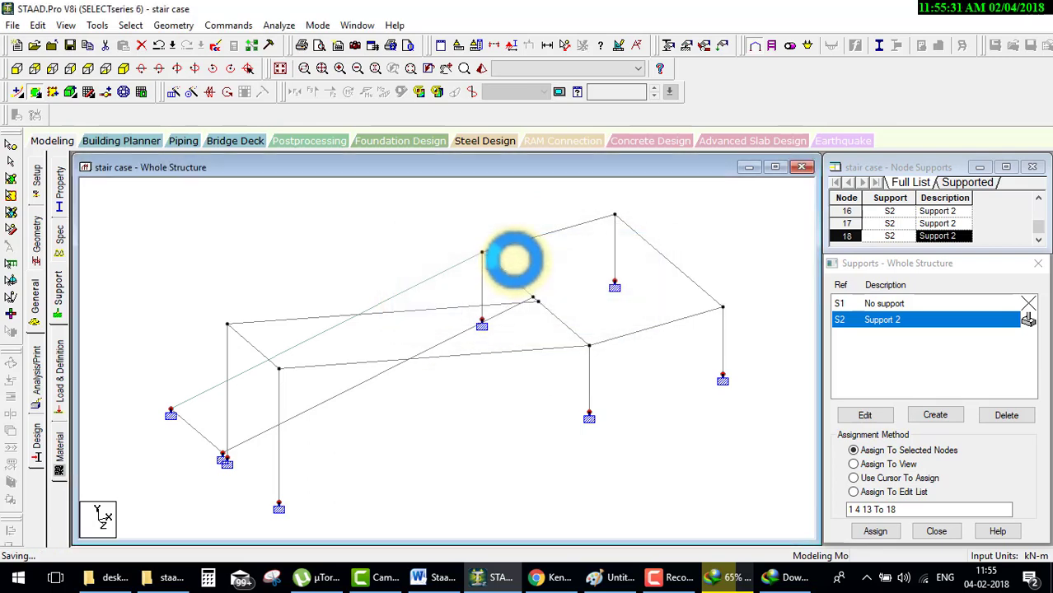
Step: Add two more four-node flight plates between the landing and floor nodes
click(482, 253)
click(614, 215)
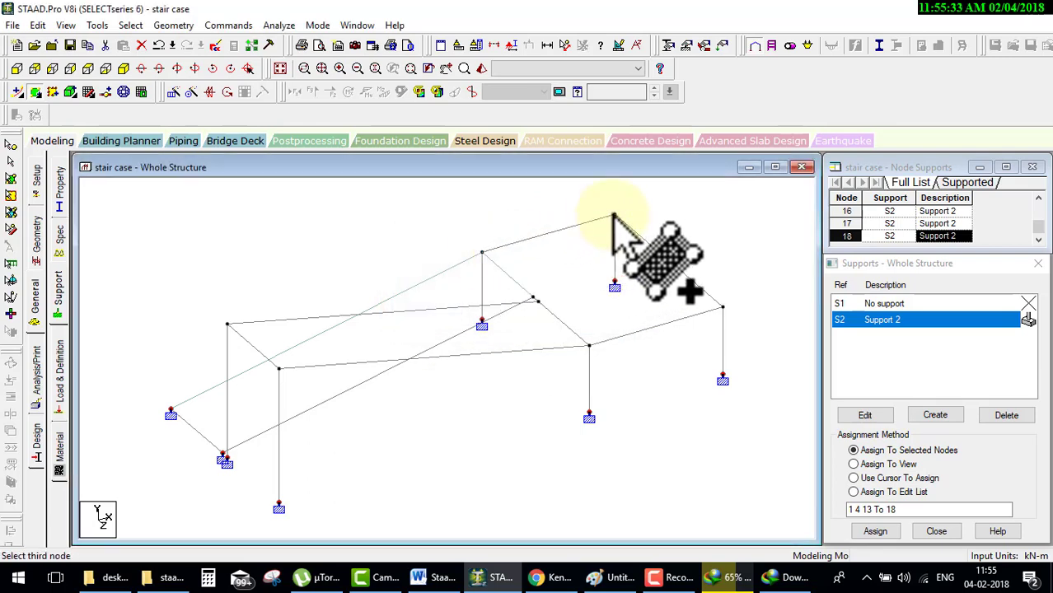
click(723, 308)
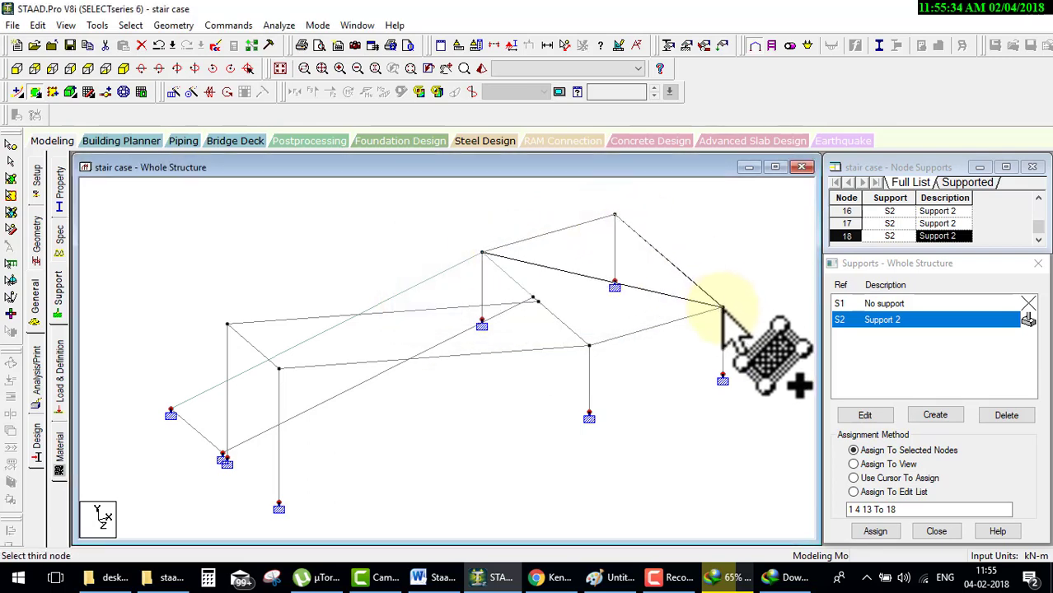
click(588, 346)
click(227, 324)
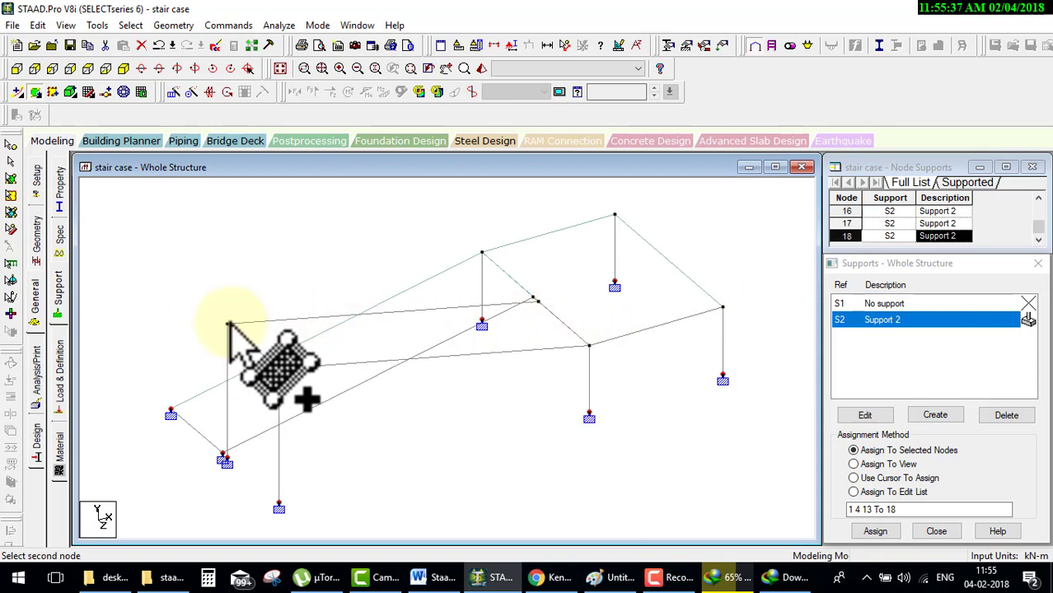
click(534, 299)
click(588, 346)
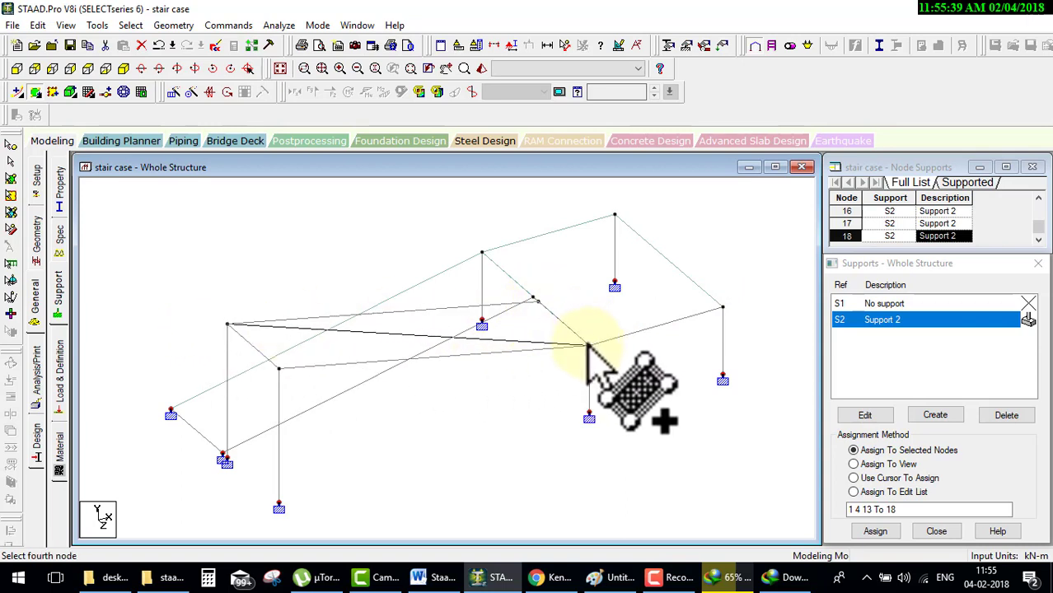
click(279, 368)
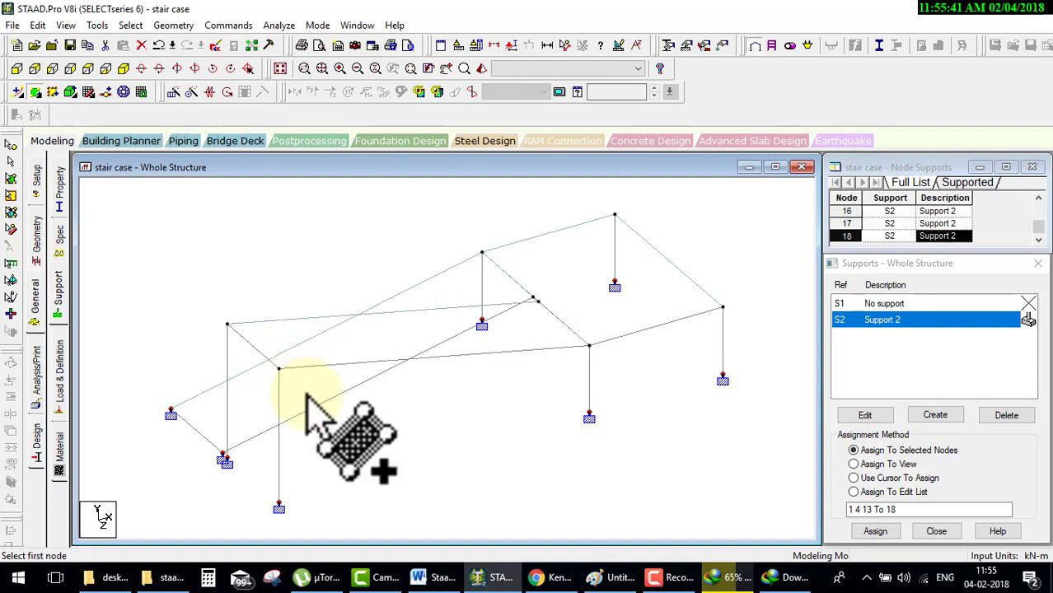
key(Escape)
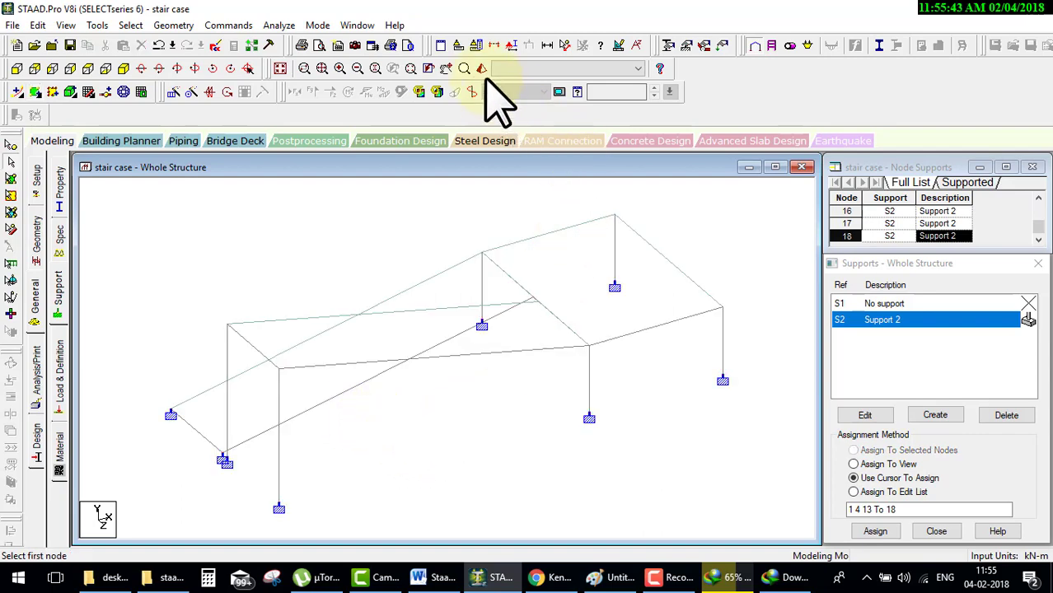
click(484, 69)
Step: Inspect the plates in 3D rendering and delete the three beams crossing them
mouse_move(587, 301)
mouse_down()
mouse_move(488, 356)
mouse_move(630, 278)
mouse_up()
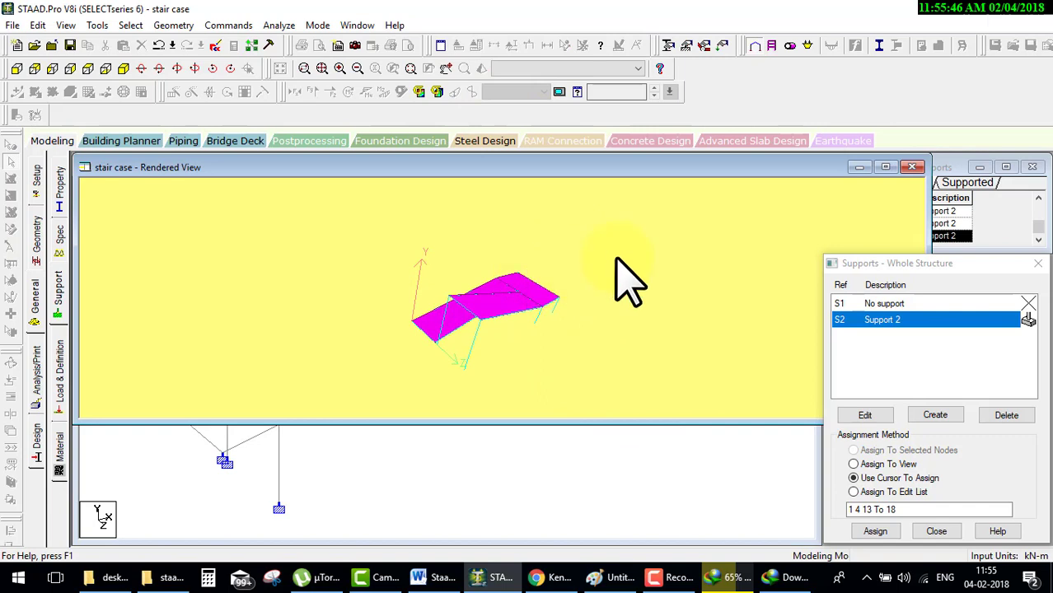
click(912, 168)
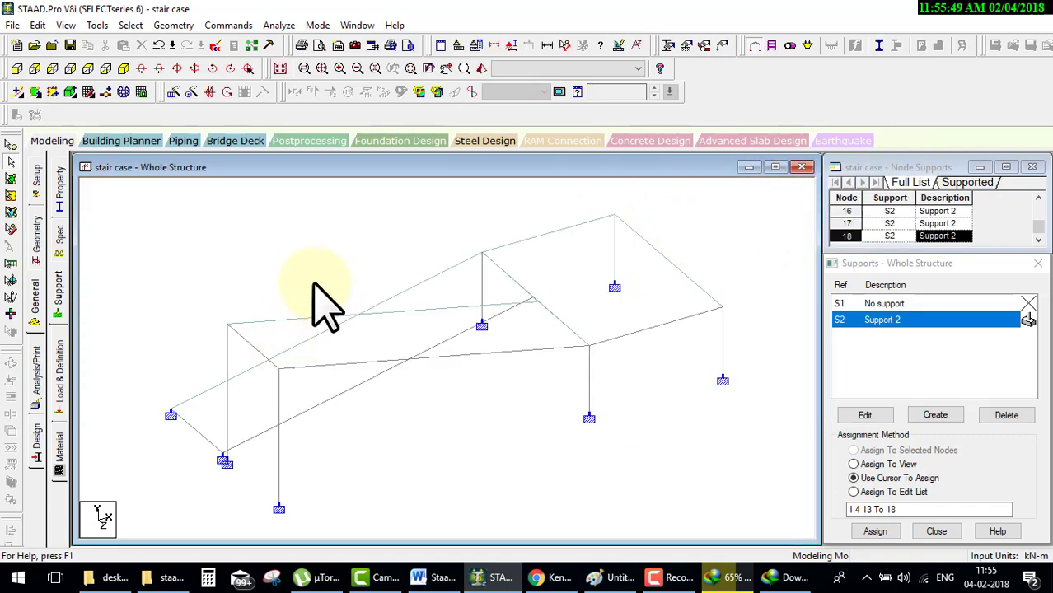
drag(316, 227, 415, 435)
key(Delete)
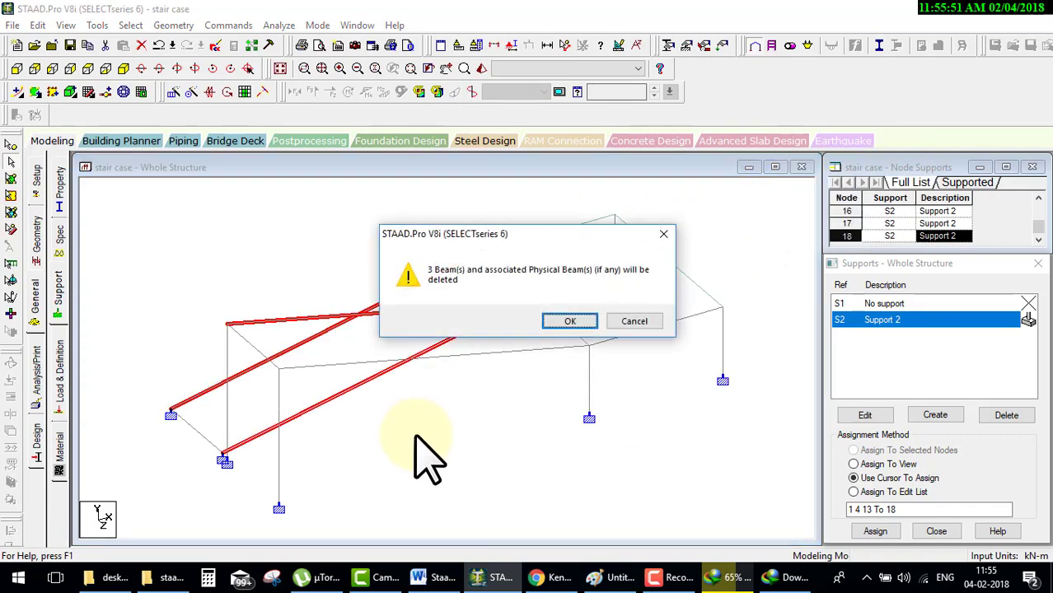
key(Return)
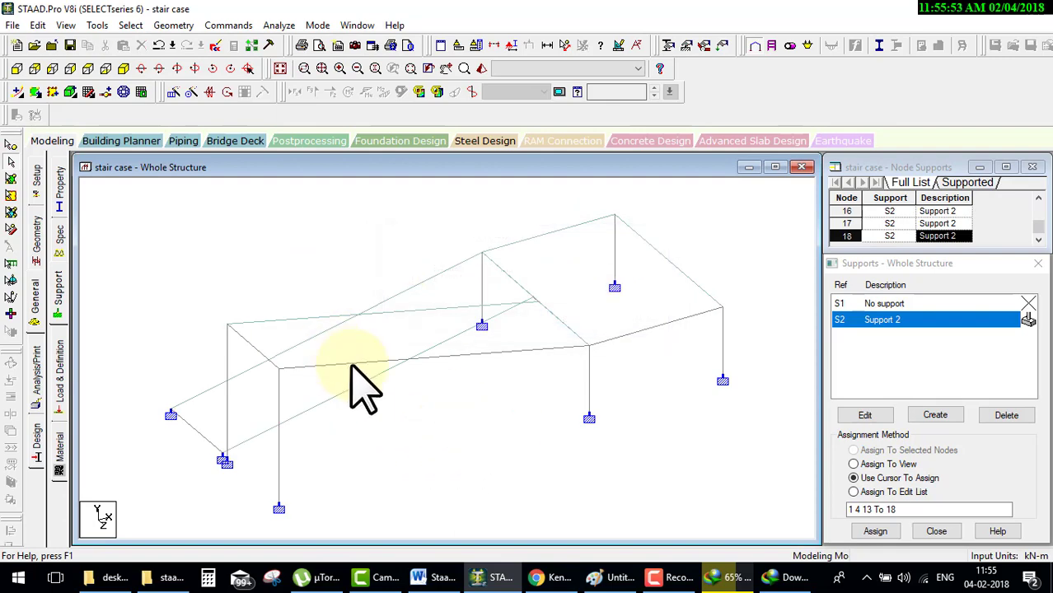
Step: Delete the remaining beam across the lower flight
click(352, 364)
key(Delete)
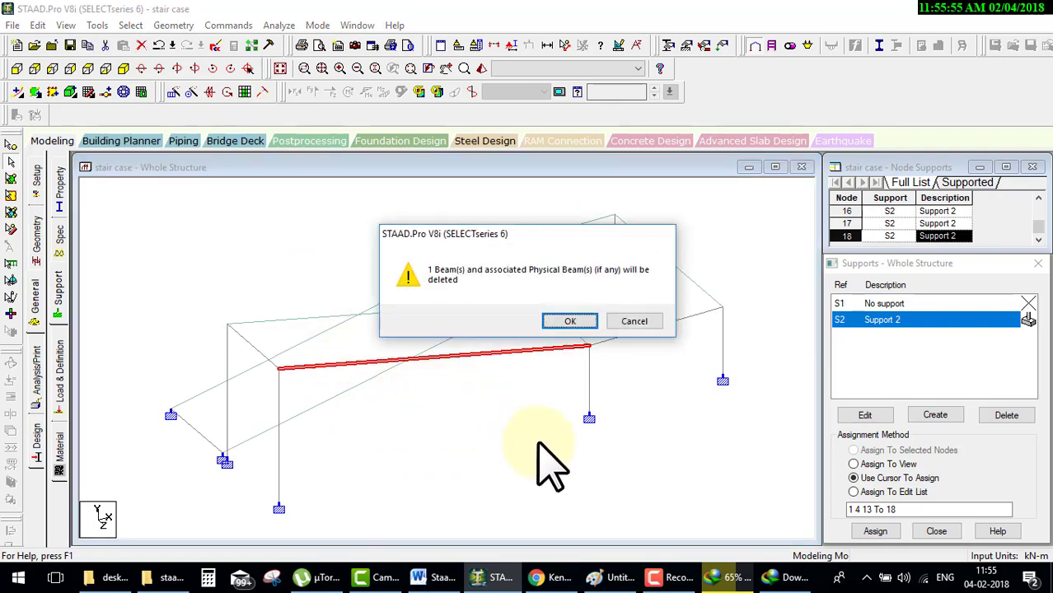
key(Return)
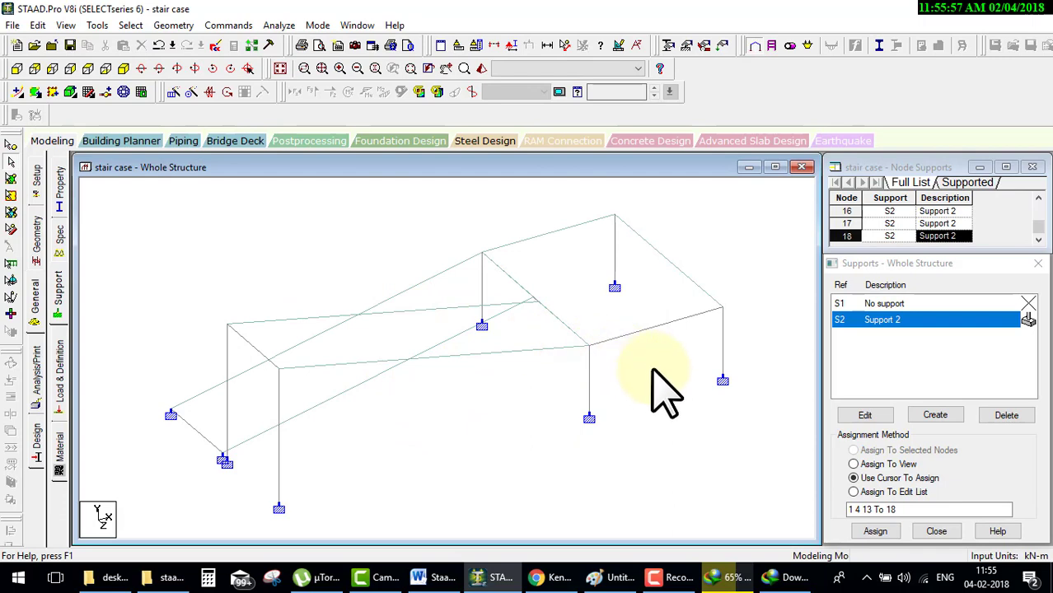
click(59, 189)
Step: Define a 0.30 x 0.30 m rectangular concrete section R1
click(1000, 408)
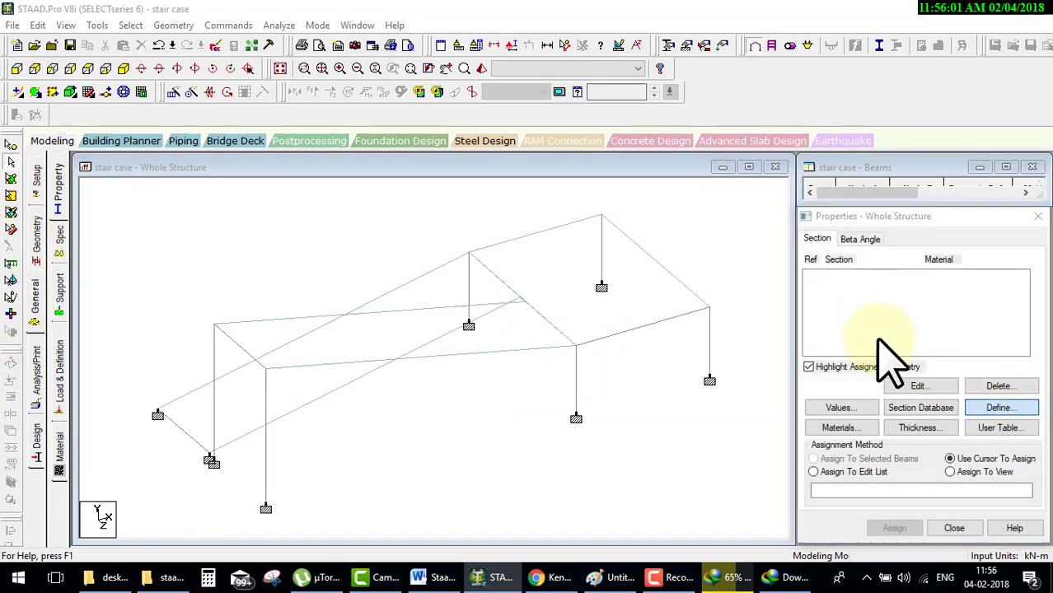
click(322, 166)
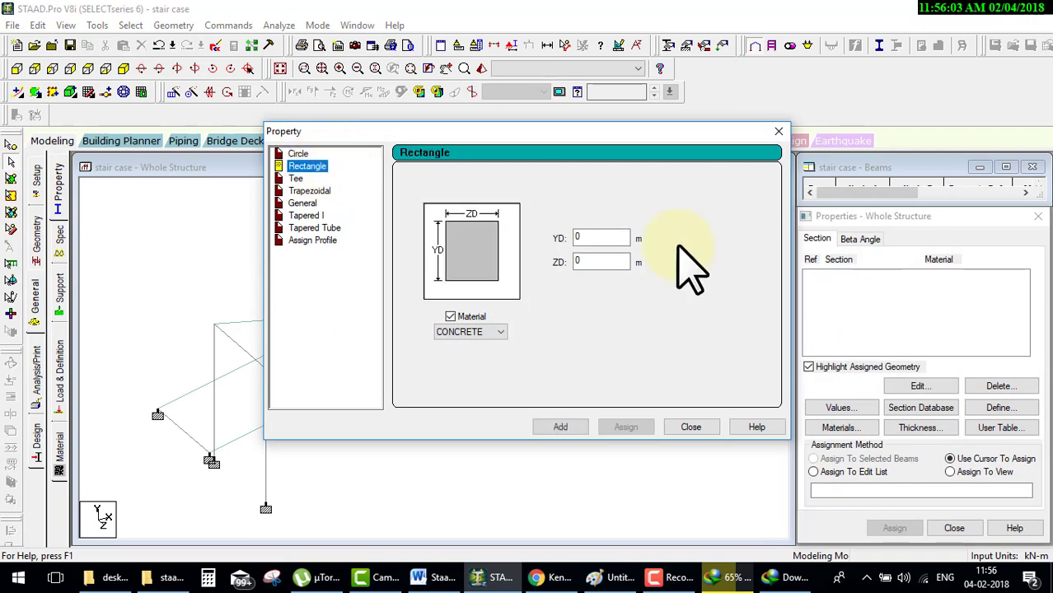
click(606, 237)
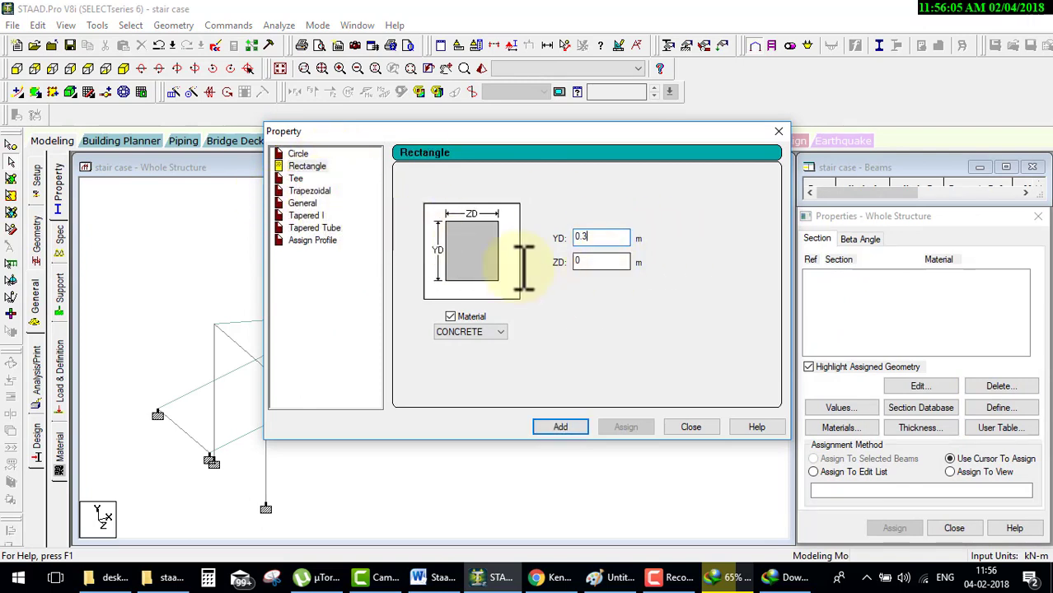
text(.3)
click(568, 427)
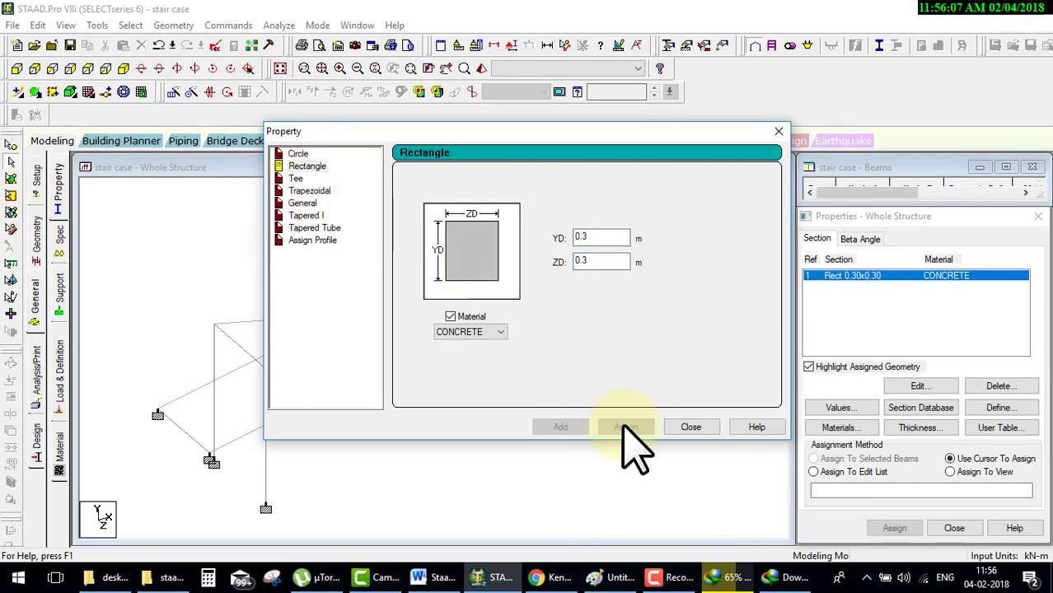
click(684, 426)
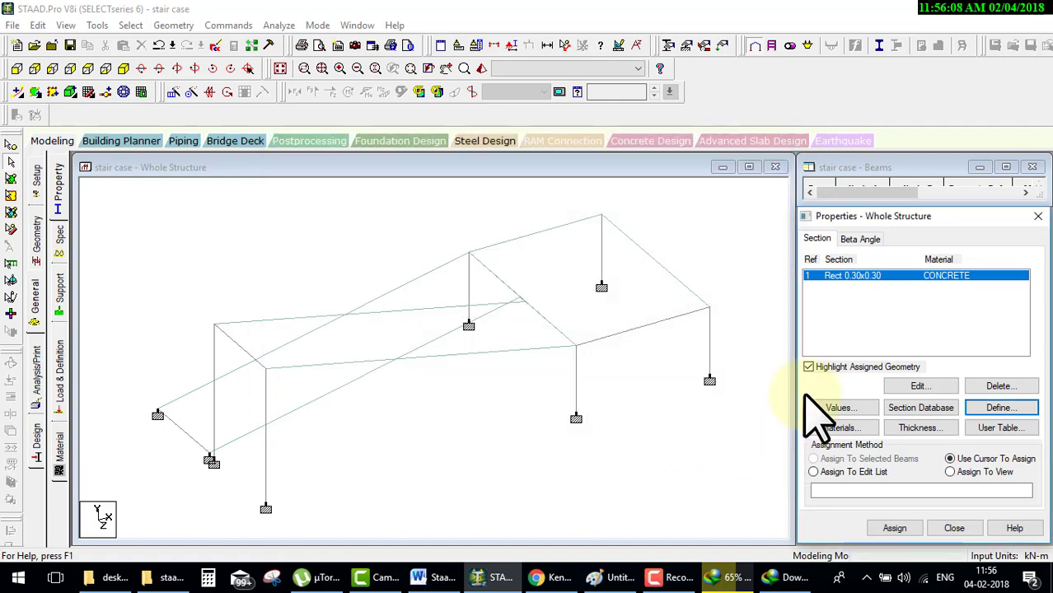
Step: Assign section R1 to every beam and column in the view
click(998, 473)
click(902, 527)
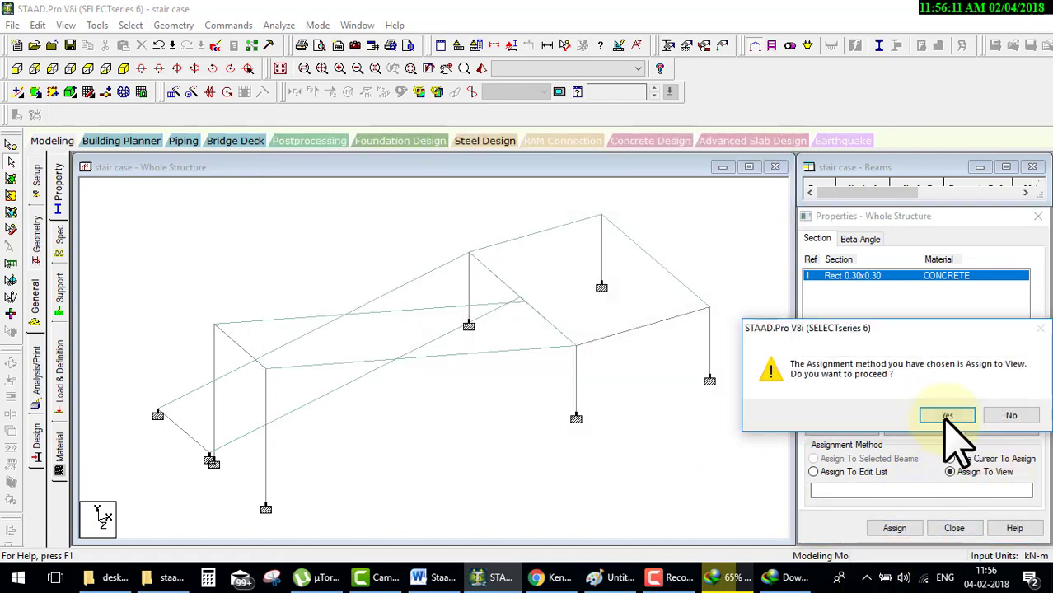
click(904, 416)
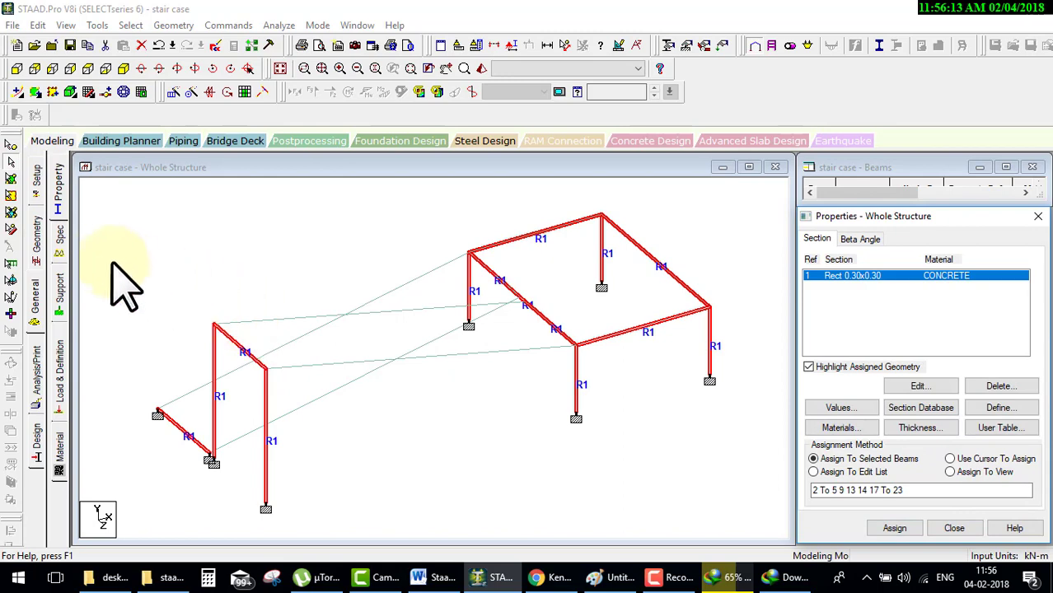
click(11, 195)
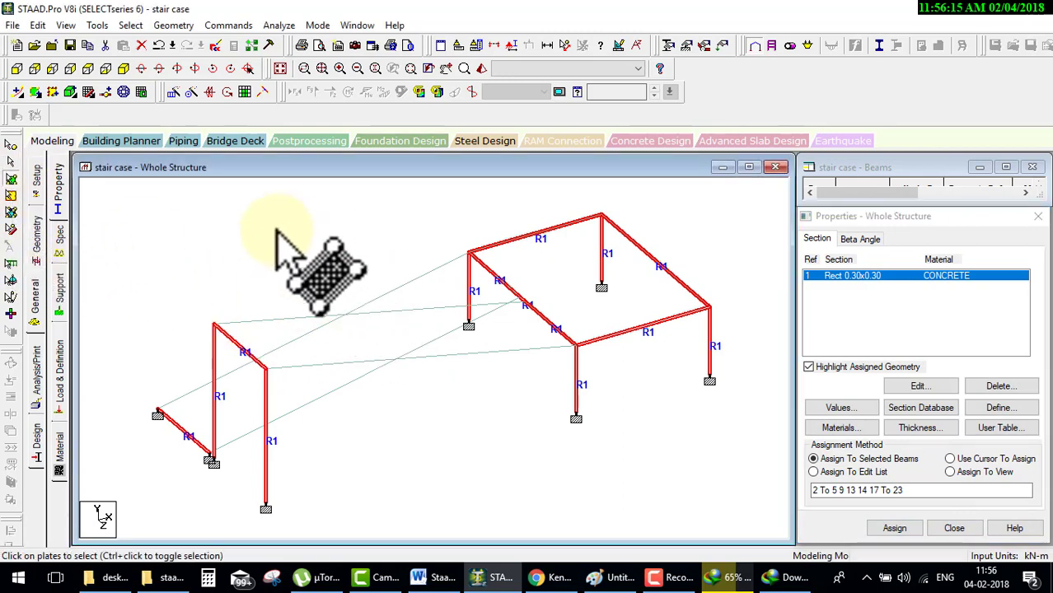
Step: Mesh both stair slab plates into 10 x 10 quadrilateral elements
click(729, 503)
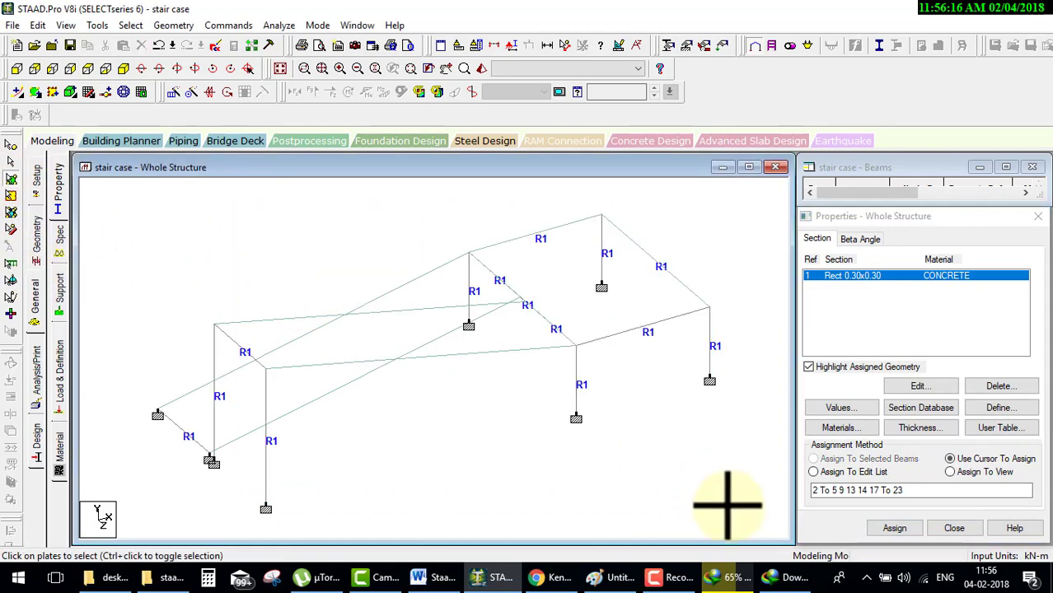
right_click(571, 274)
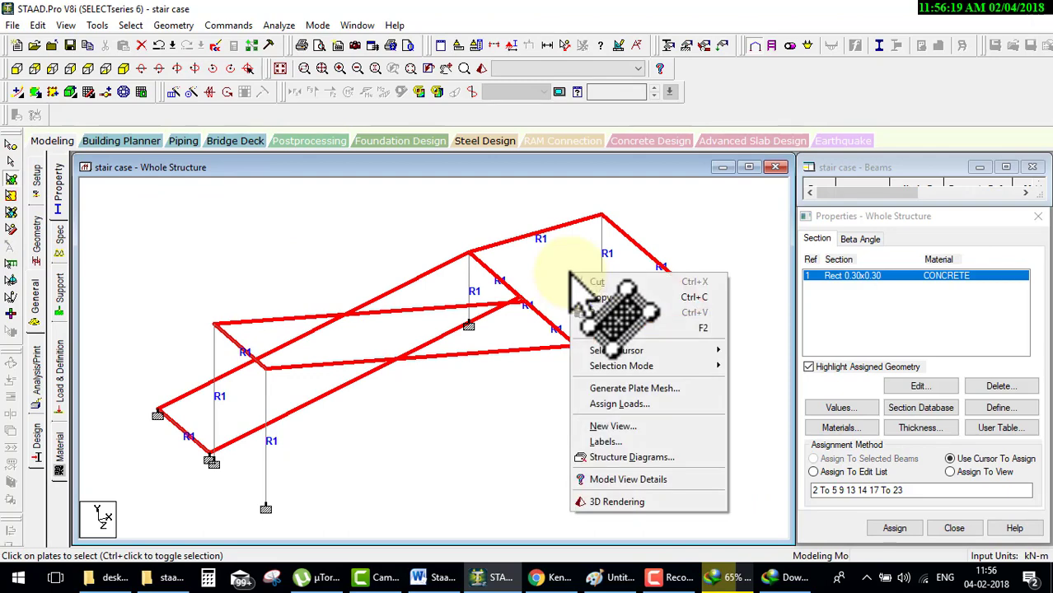
click(622, 389)
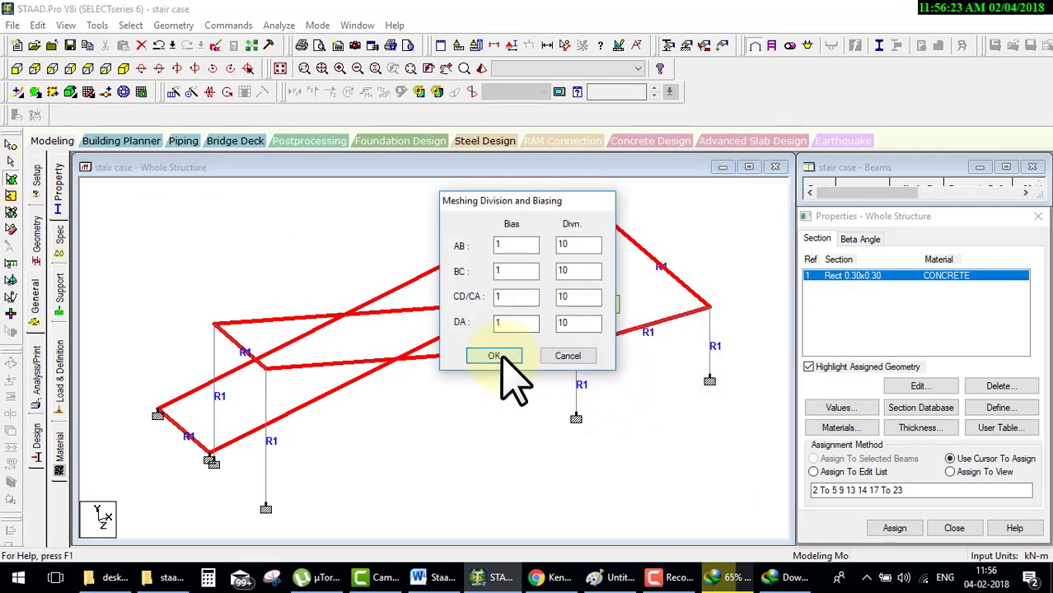
click(500, 355)
click(494, 299)
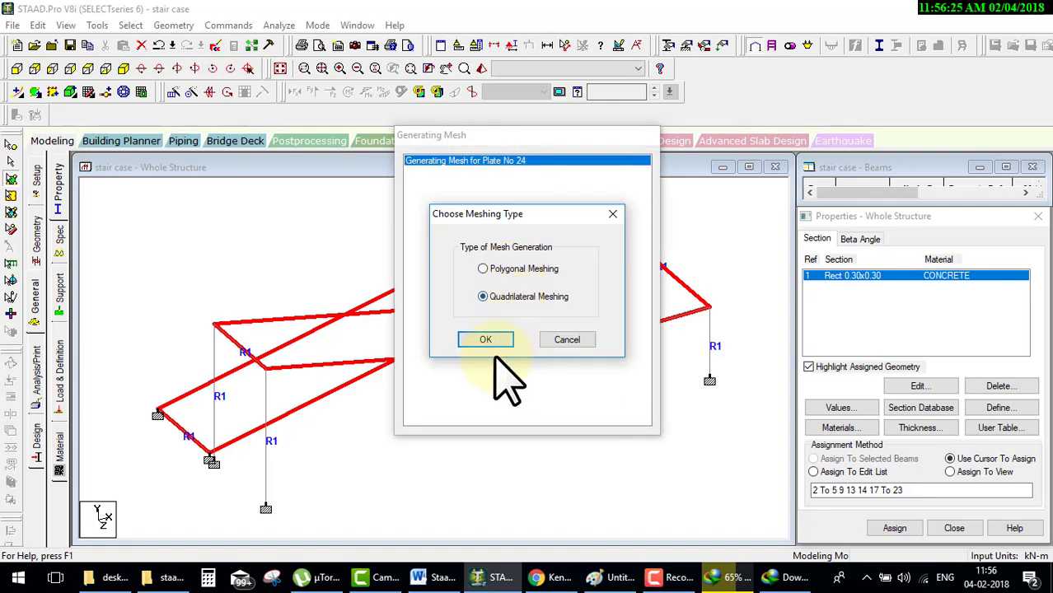
click(490, 338)
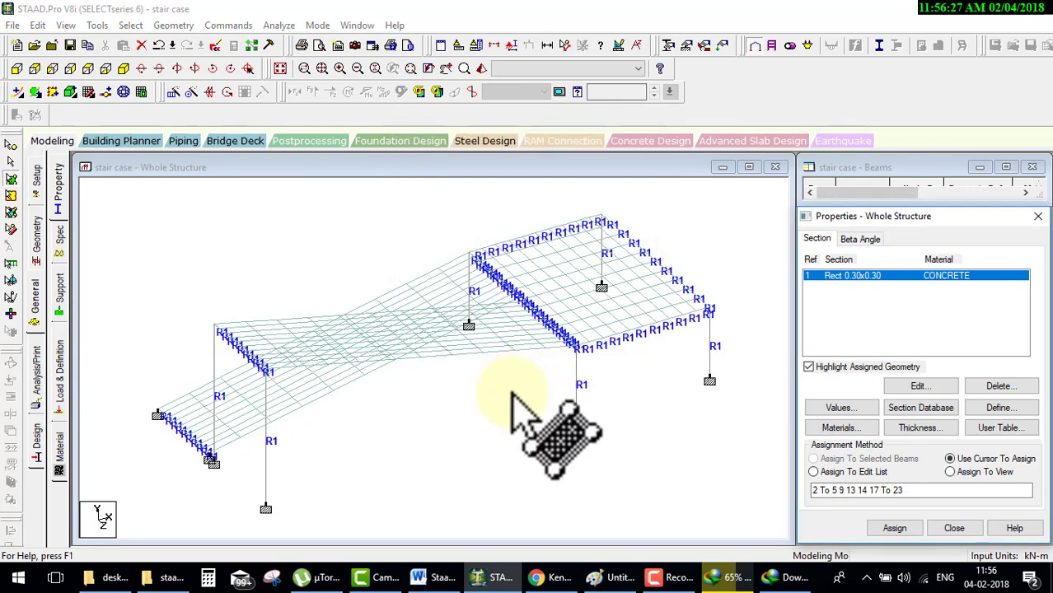
Step: Define a 0.15 m concrete plate thickness R2
click(945, 424)
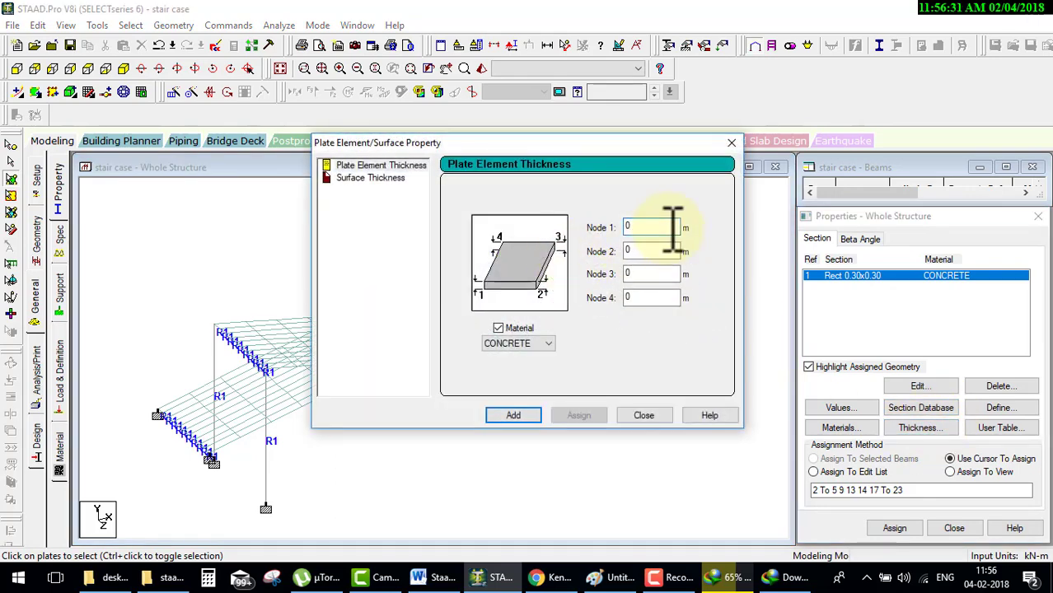
text(.15)
click(515, 416)
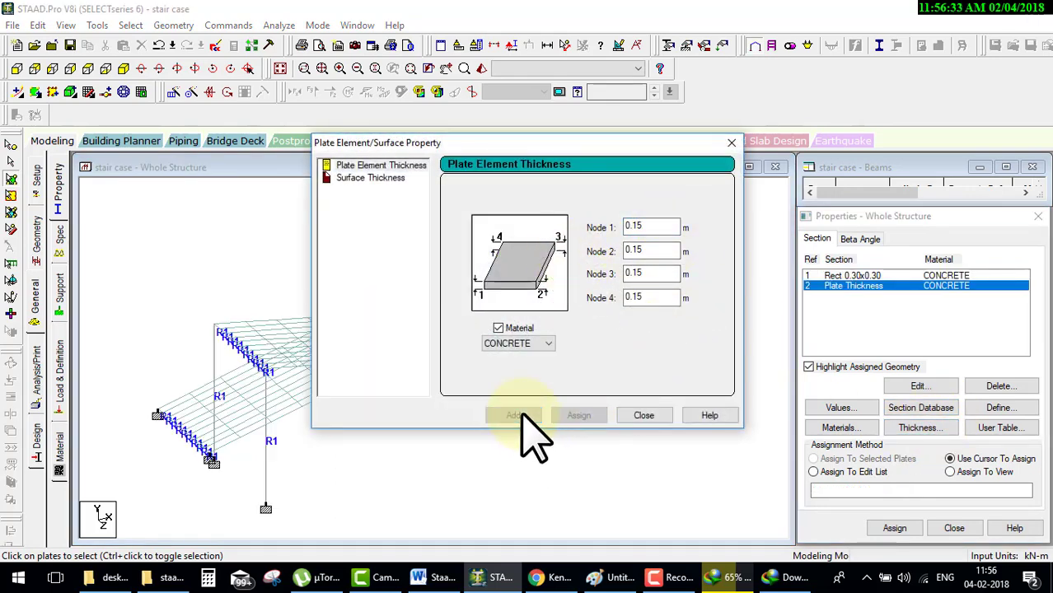
click(635, 416)
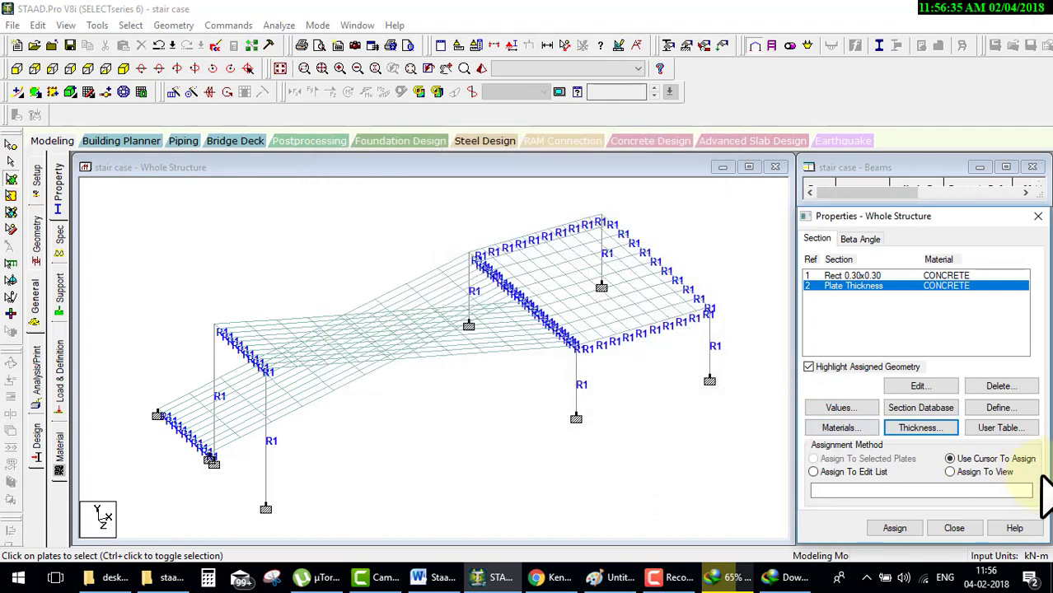
Step: Assign thickness R2 to all plates in the view
click(969, 472)
click(895, 528)
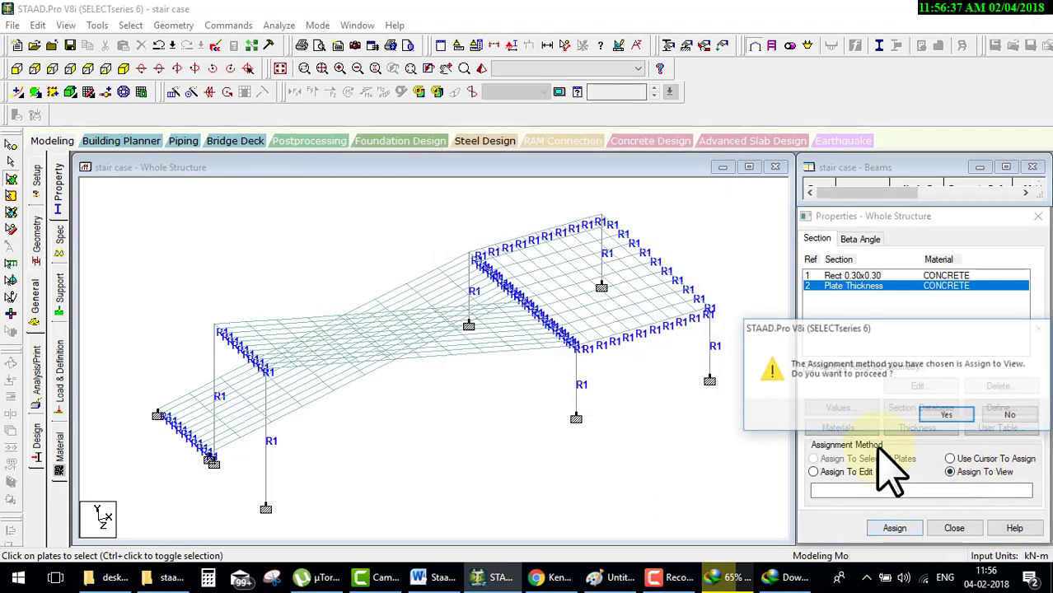
click(940, 412)
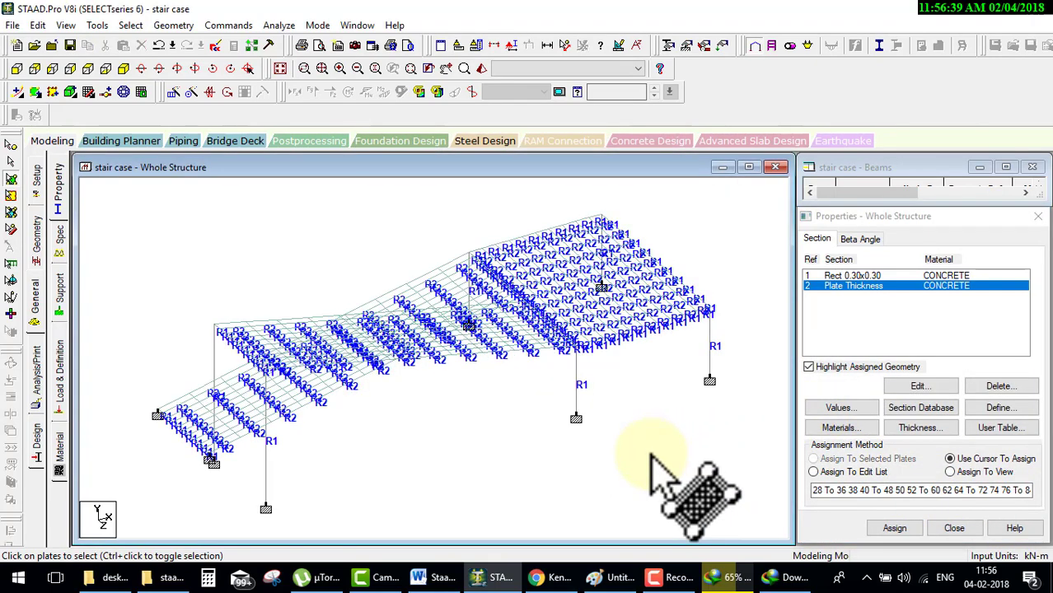
click(58, 375)
Step: Create load case 1 with loading type Dead, titled 'dead'
click(873, 193)
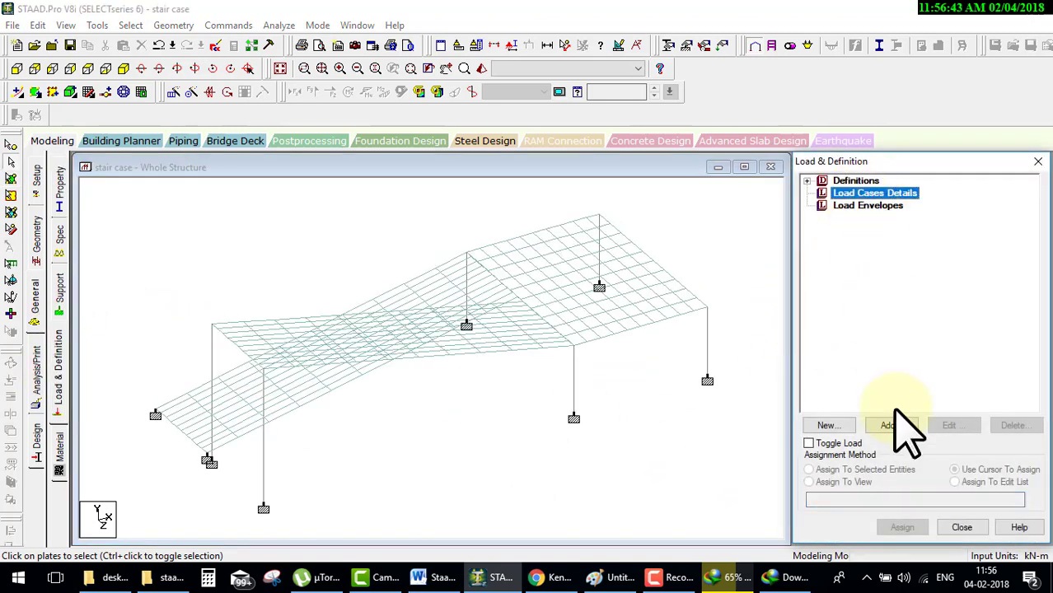
click(829, 425)
click(614, 200)
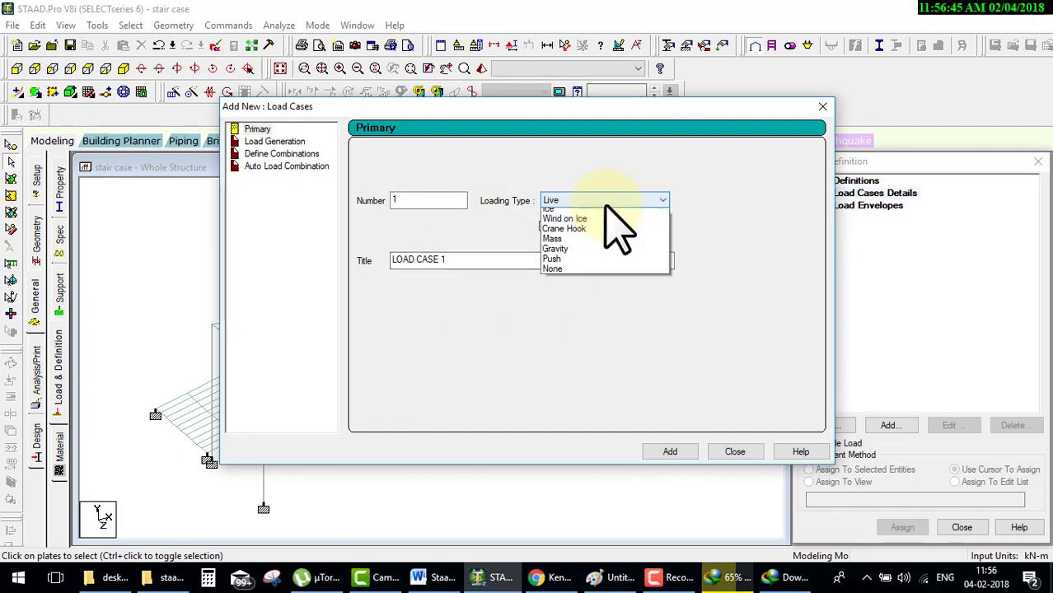
click(569, 212)
text(de)
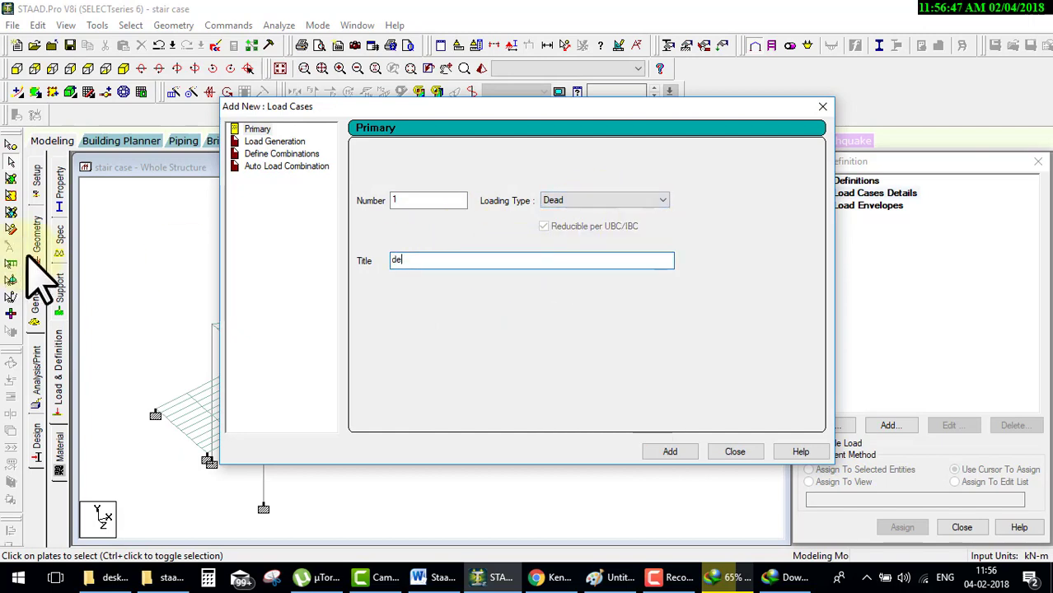
text(ad)
click(669, 452)
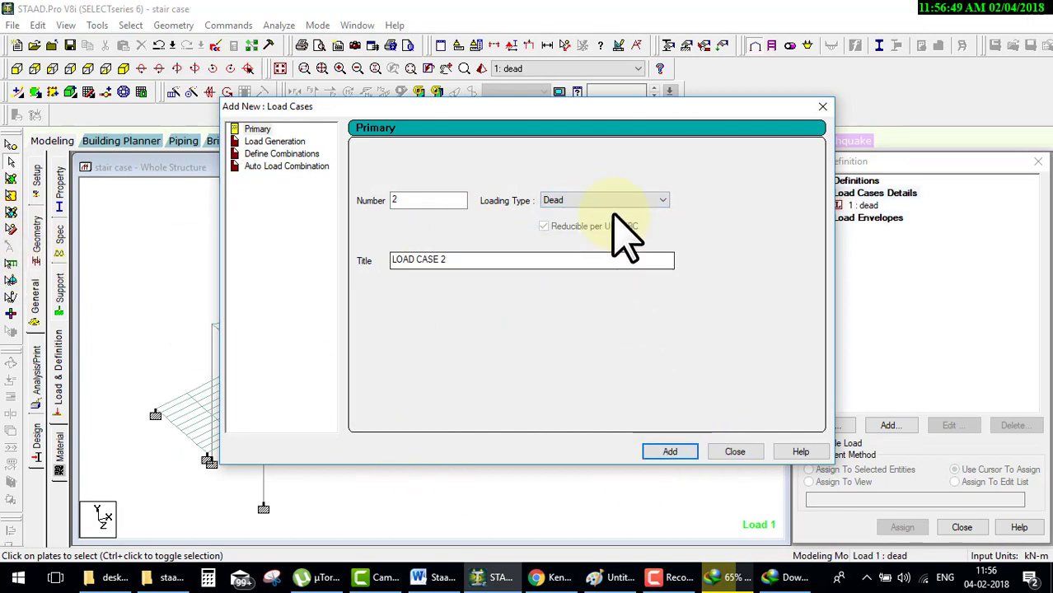
Step: Create load case 2 with loading type Live, titled 'live'
click(602, 200)
click(567, 218)
drag(503, 264, 21, 263)
text(l)
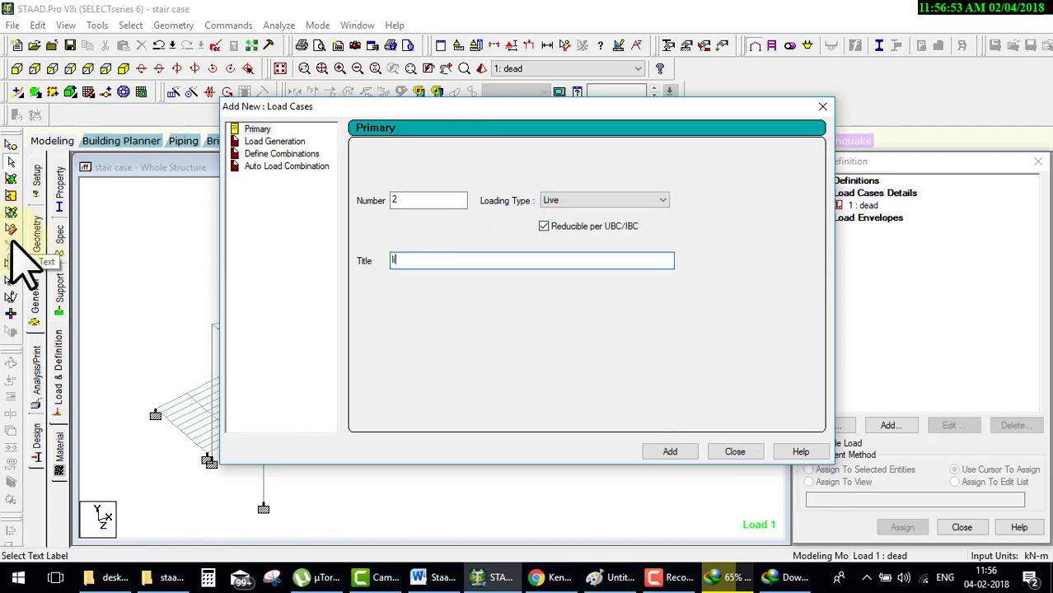
text(ive)
click(670, 452)
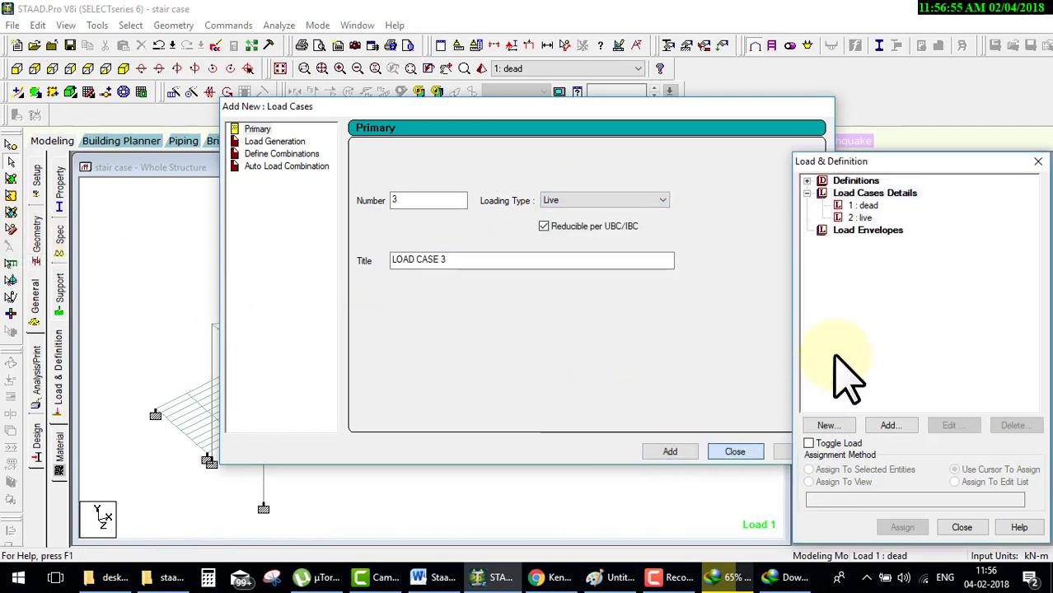
key(Escape)
click(862, 206)
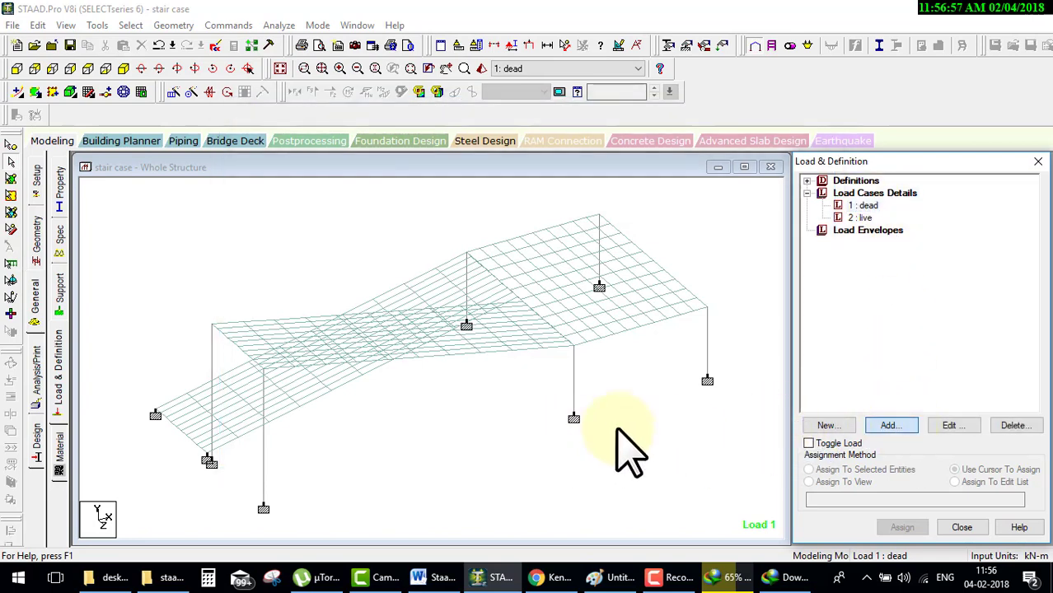
click(889, 427)
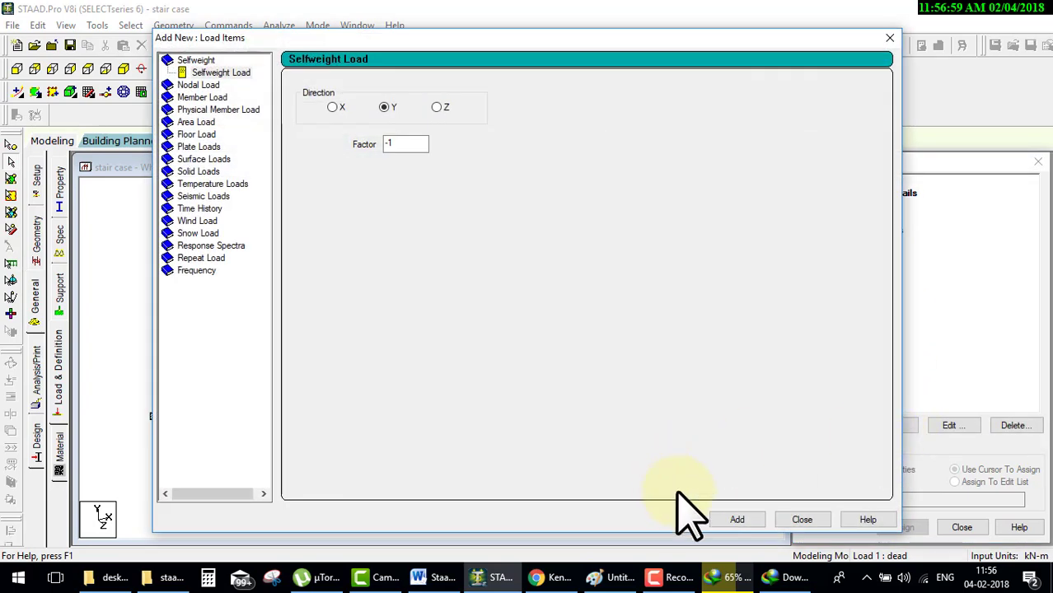
Step: Add selfweight Y -1 to the dead case and assign it to the whole view
click(741, 519)
click(804, 519)
click(898, 217)
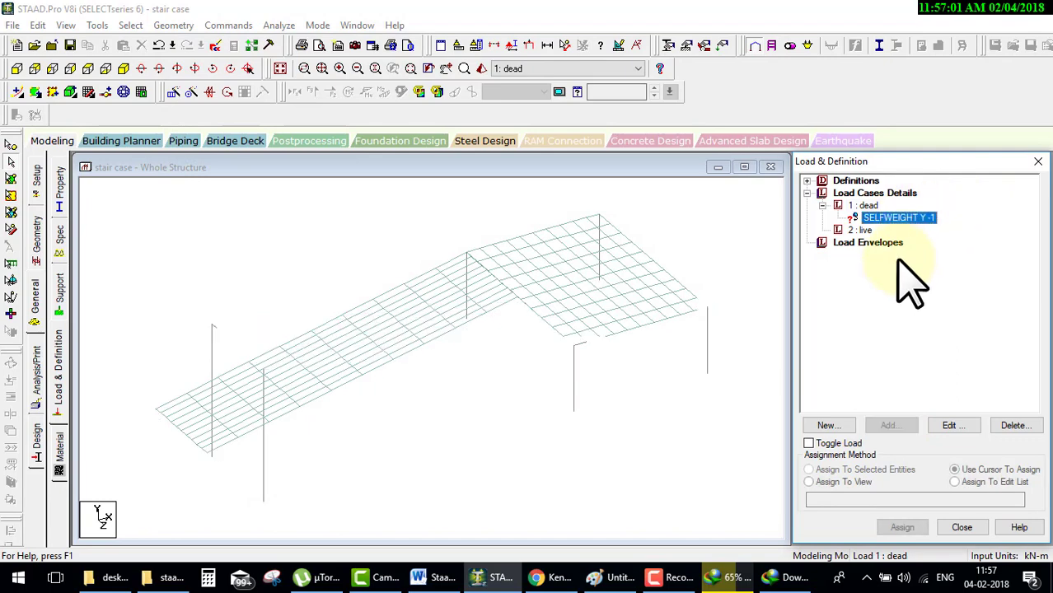
click(861, 482)
click(902, 528)
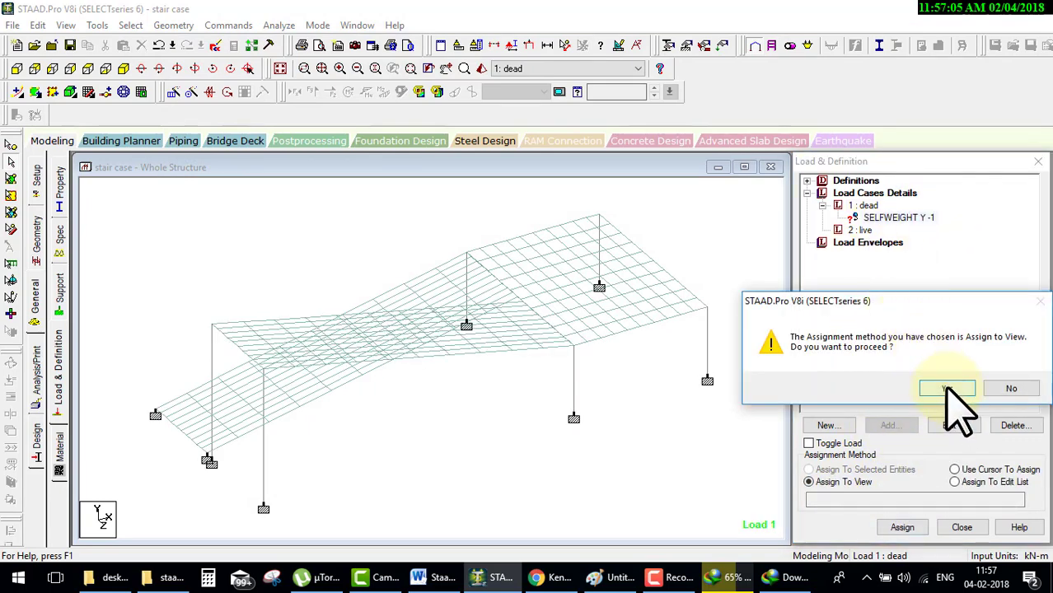
click(946, 389)
Step: Give the live case a -3.5 kN/m2 GY full-plate pressure assigned to the view
click(862, 230)
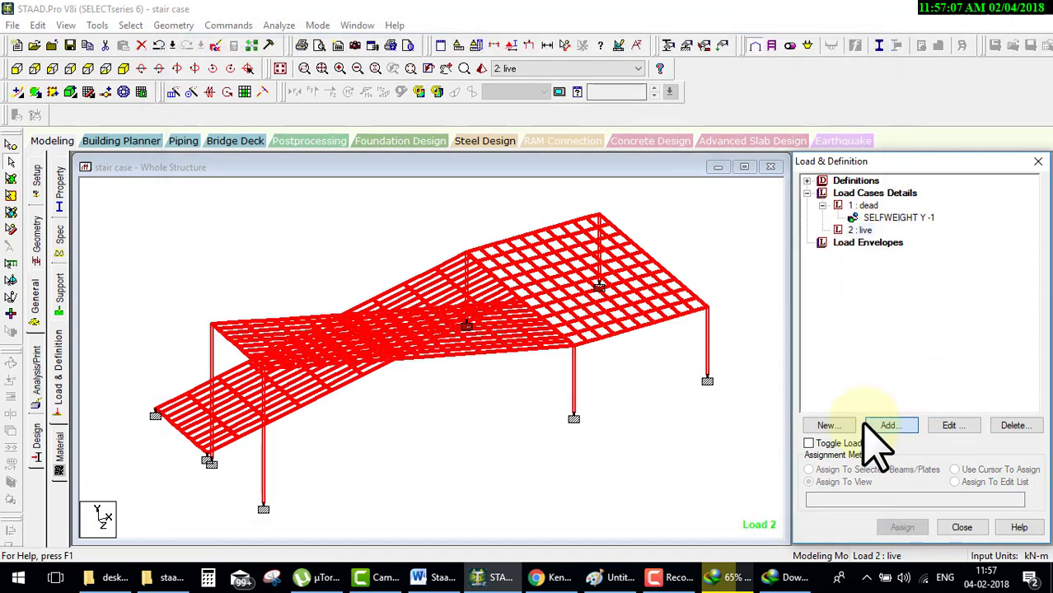
click(880, 425)
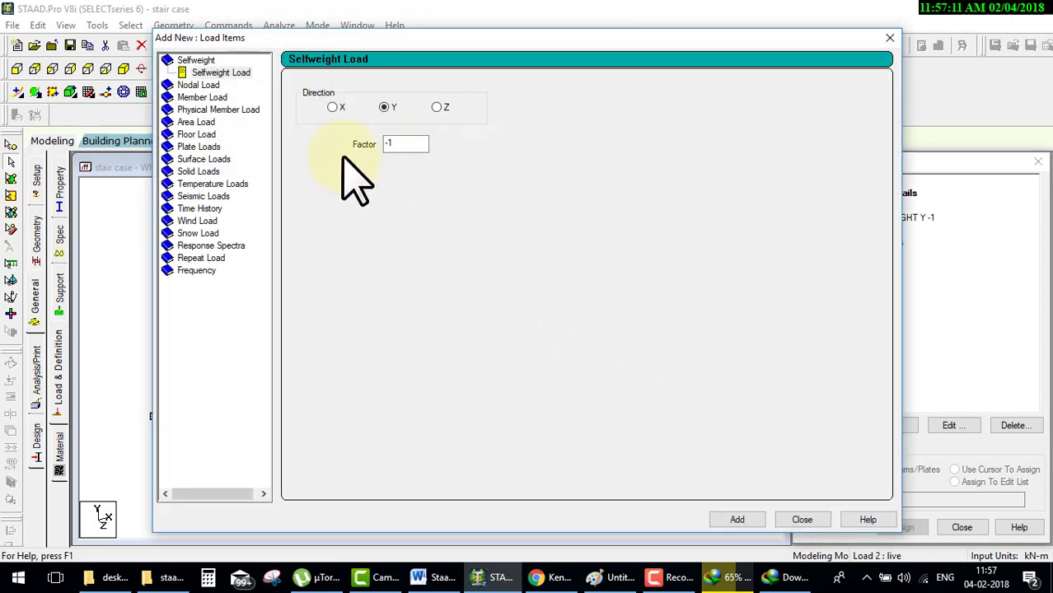
click(206, 147)
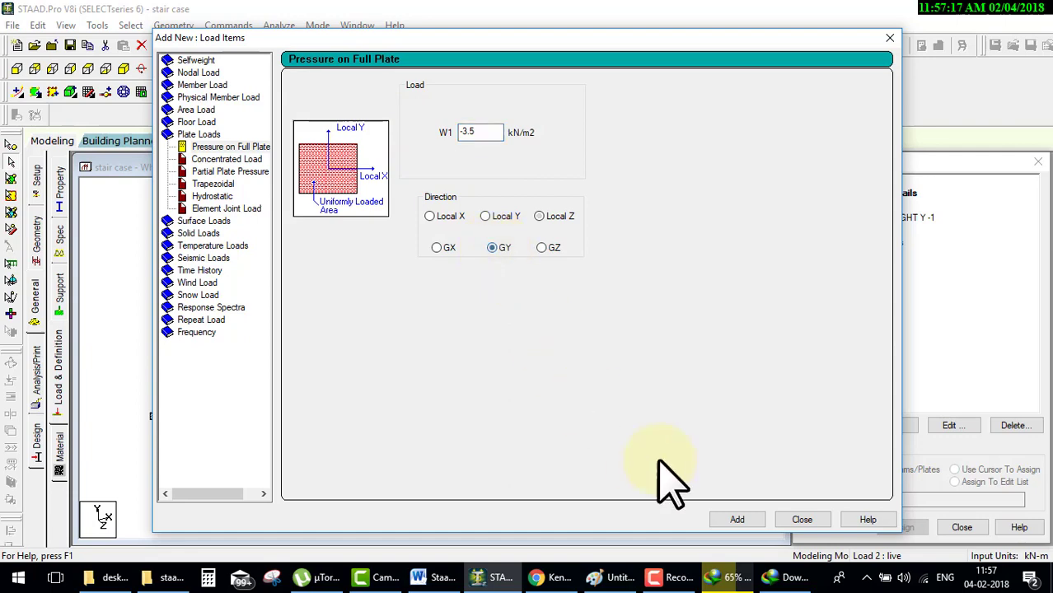
click(736, 519)
click(802, 519)
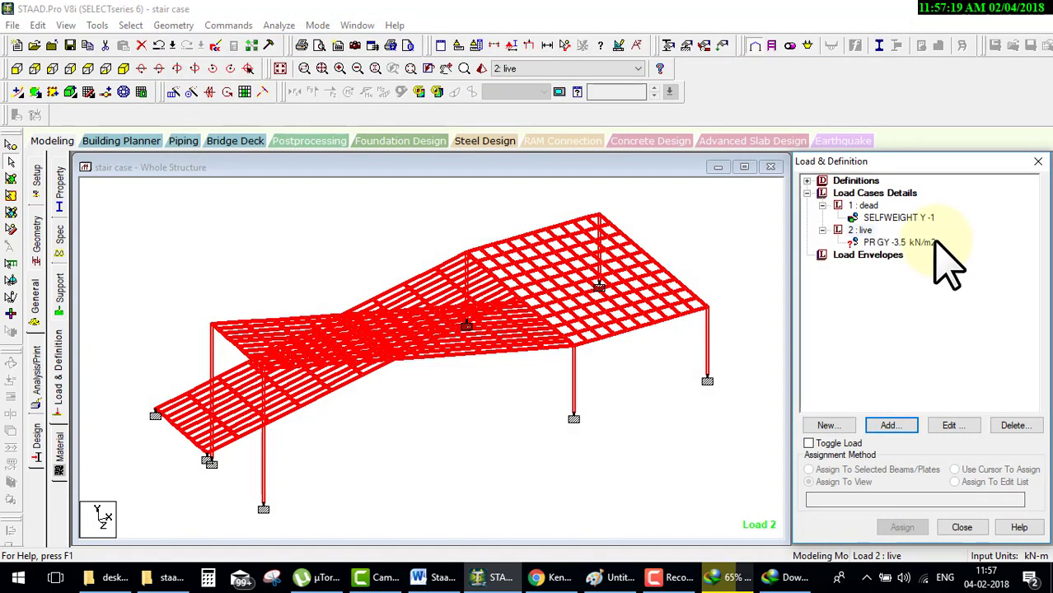
click(887, 246)
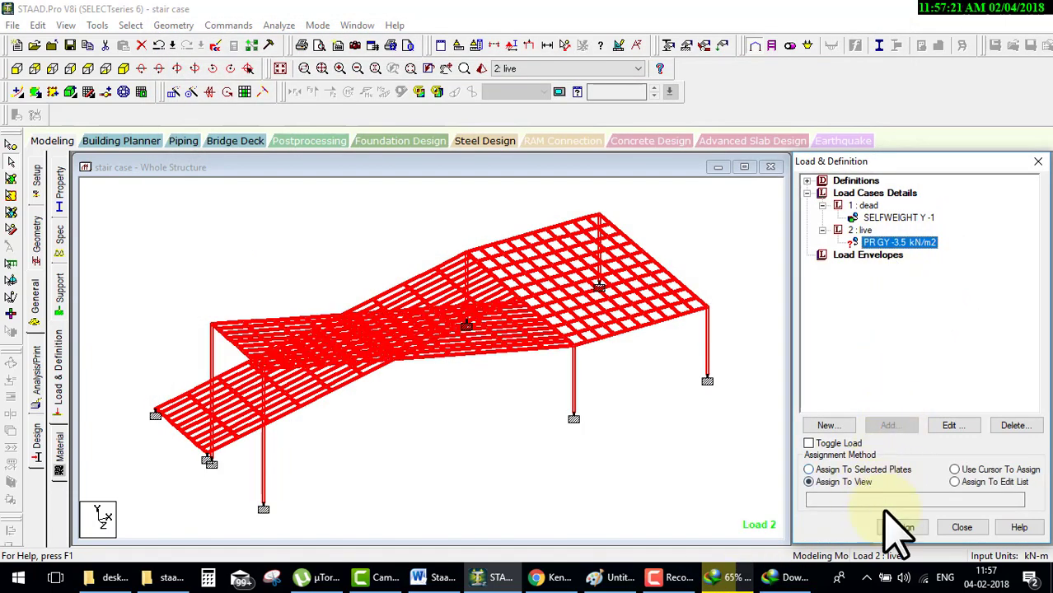
click(901, 526)
click(939, 387)
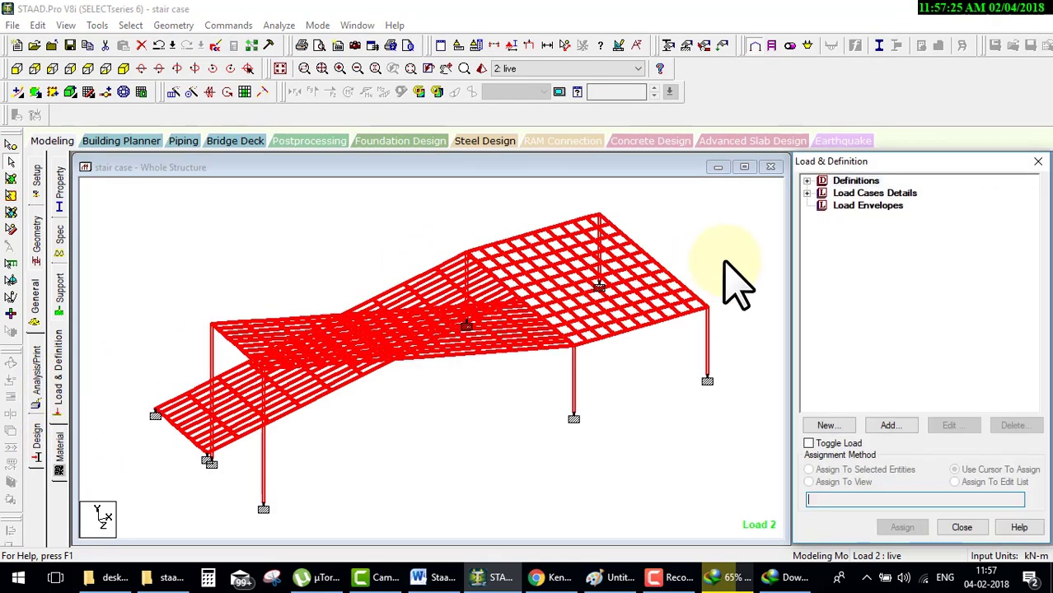
Step: Add a Perform Analysis command with Print All
click(36, 375)
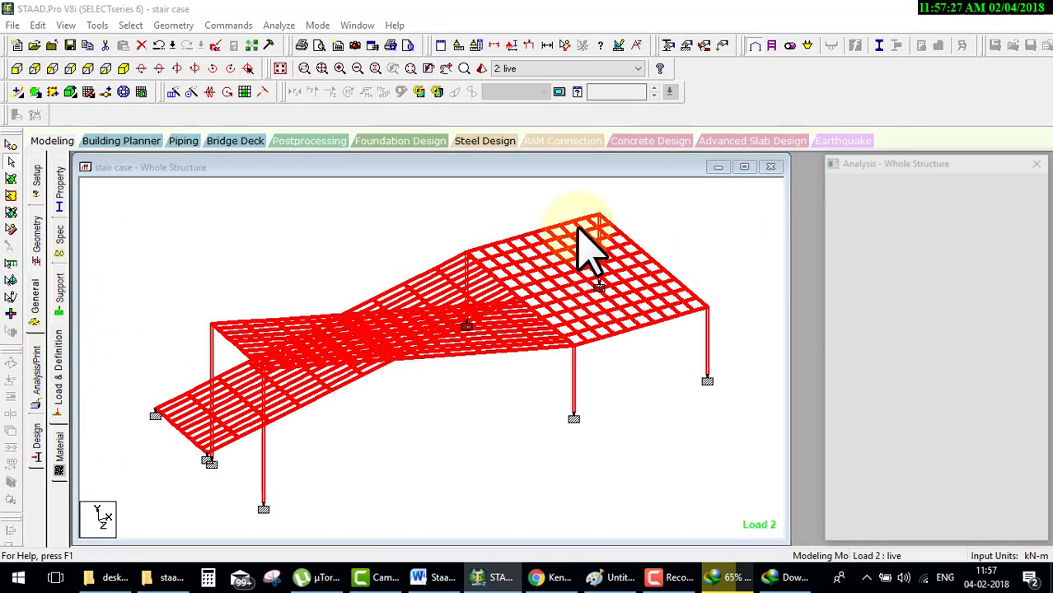
click(453, 330)
click(480, 453)
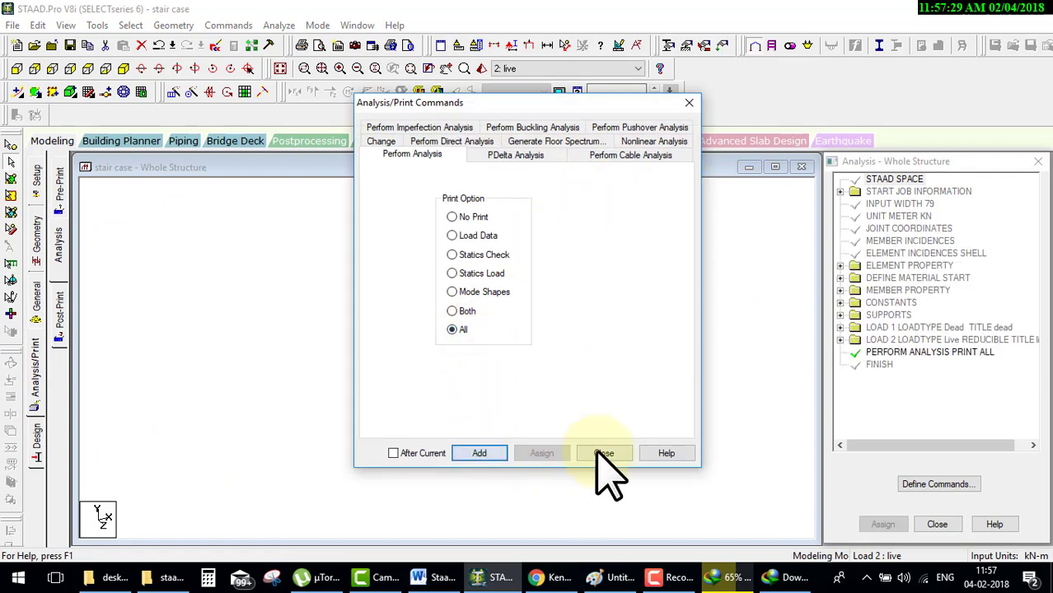
click(604, 454)
Step: Save and run the analysis, finishing with 0 errors and 0 warnings
click(279, 26)
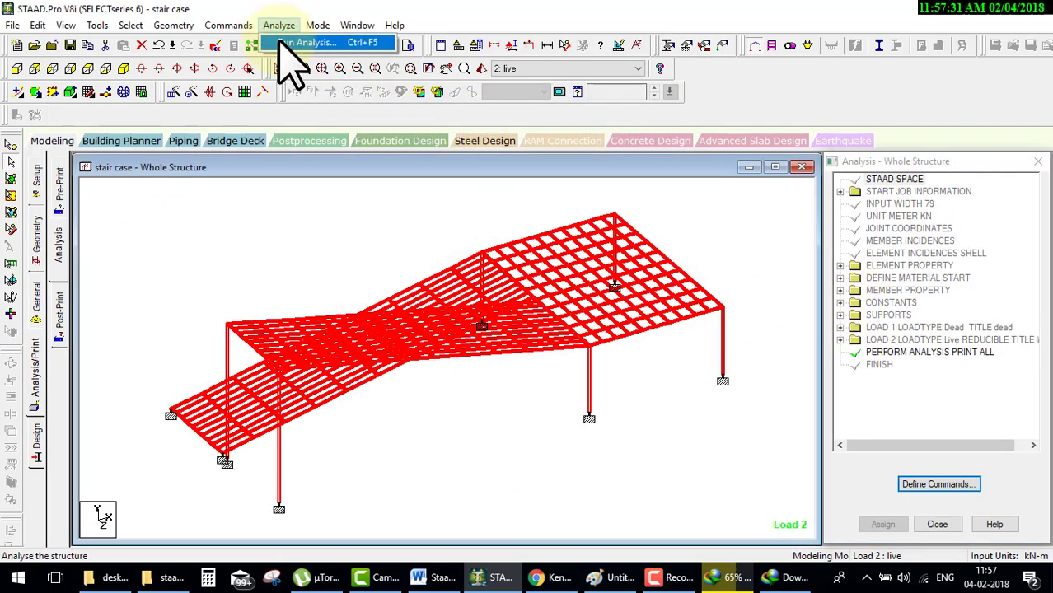
click(288, 38)
click(439, 313)
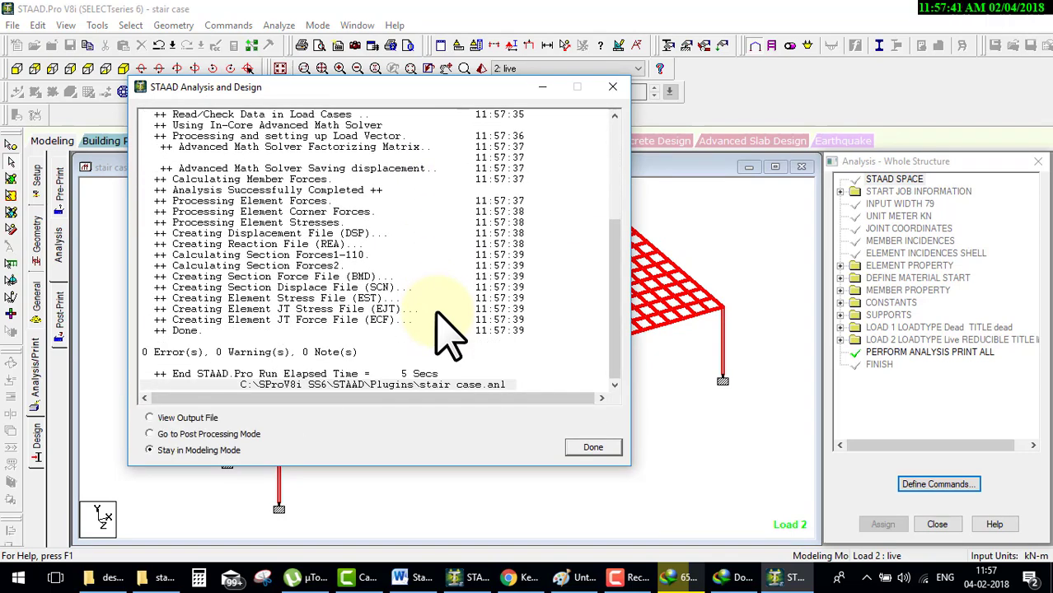
click(591, 447)
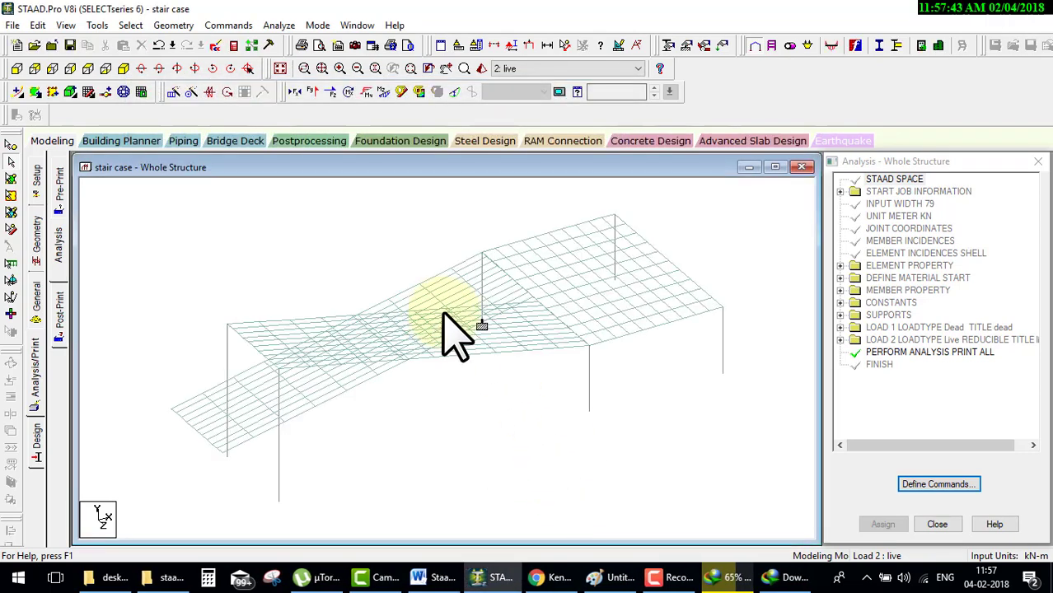
click(329, 141)
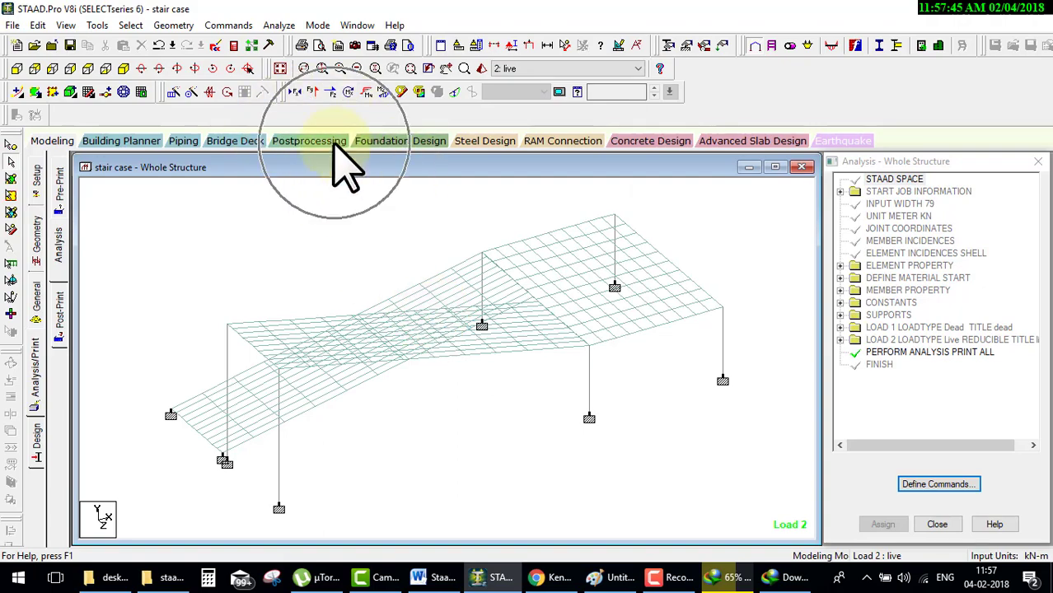
Step: Display a Max Absolute plate stress contour for the live load case
click(547, 404)
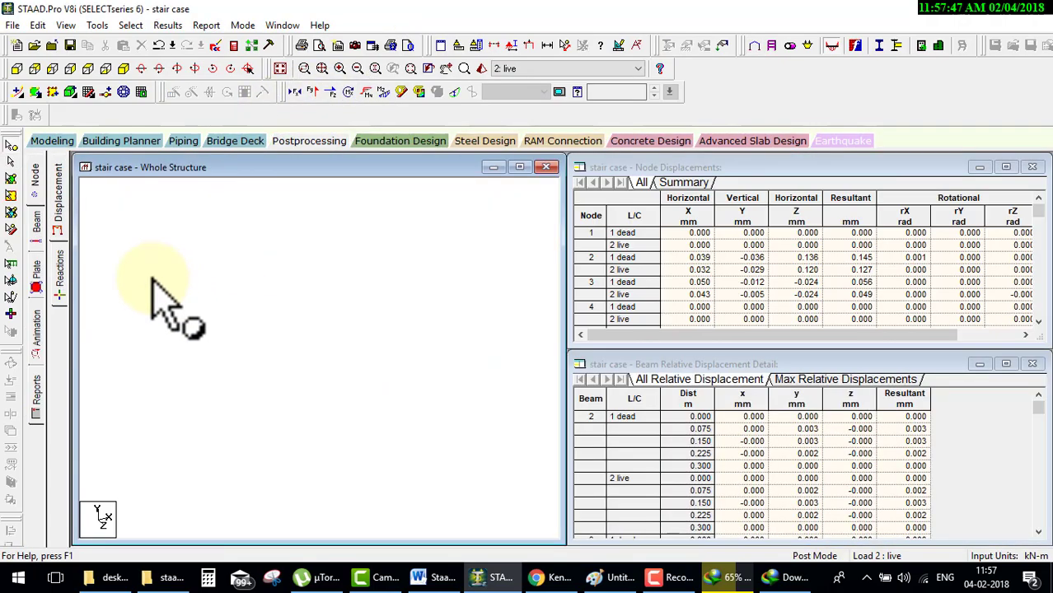
click(41, 276)
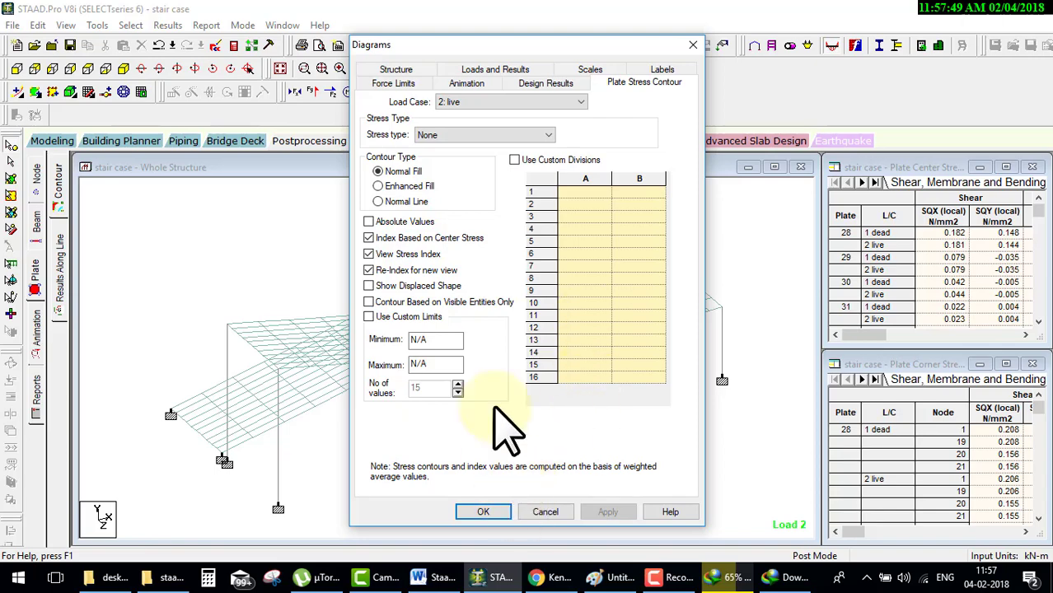
click(519, 135)
click(474, 157)
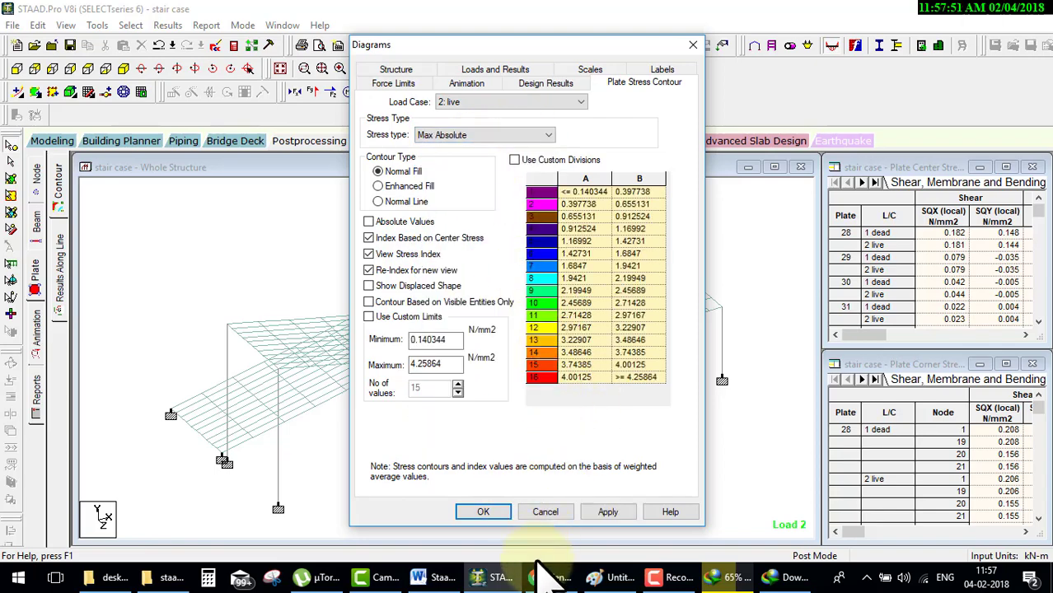
click(487, 513)
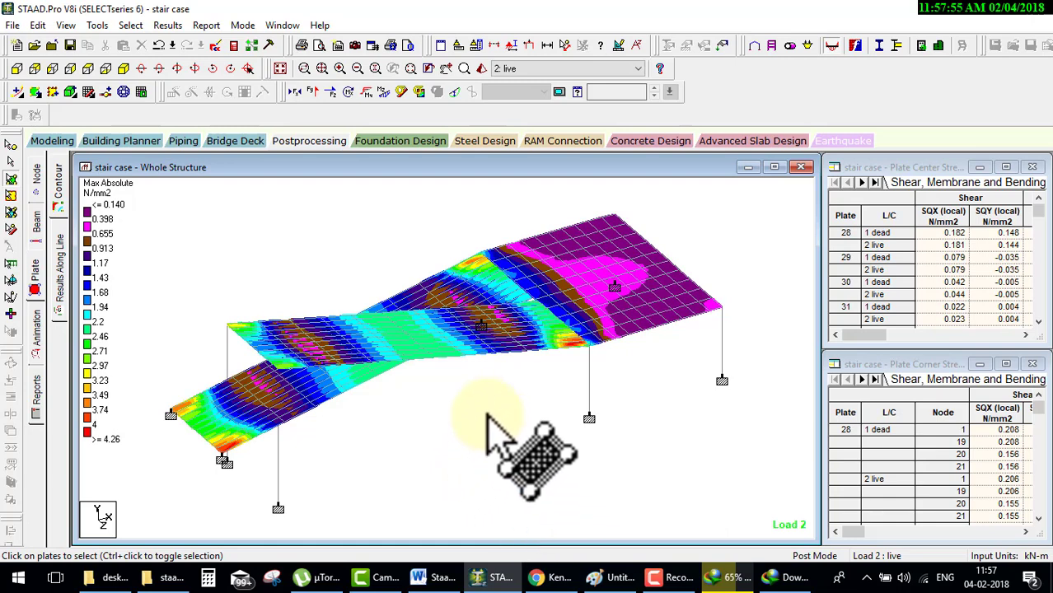
Step: Rotate the contoured staircase to inspect it from several angles
key(Right)
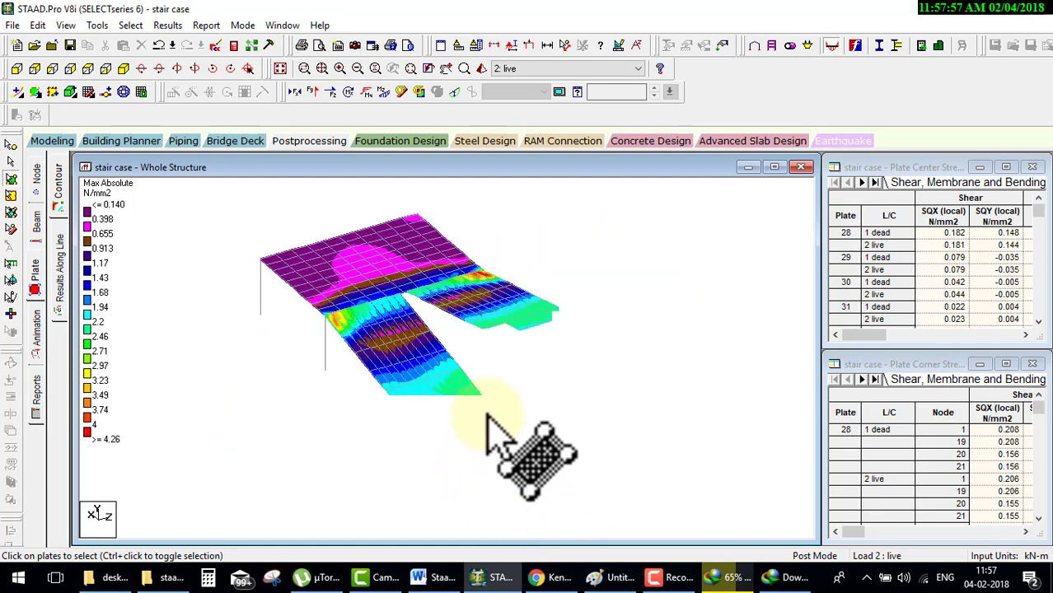
key(Up)
key(Up)
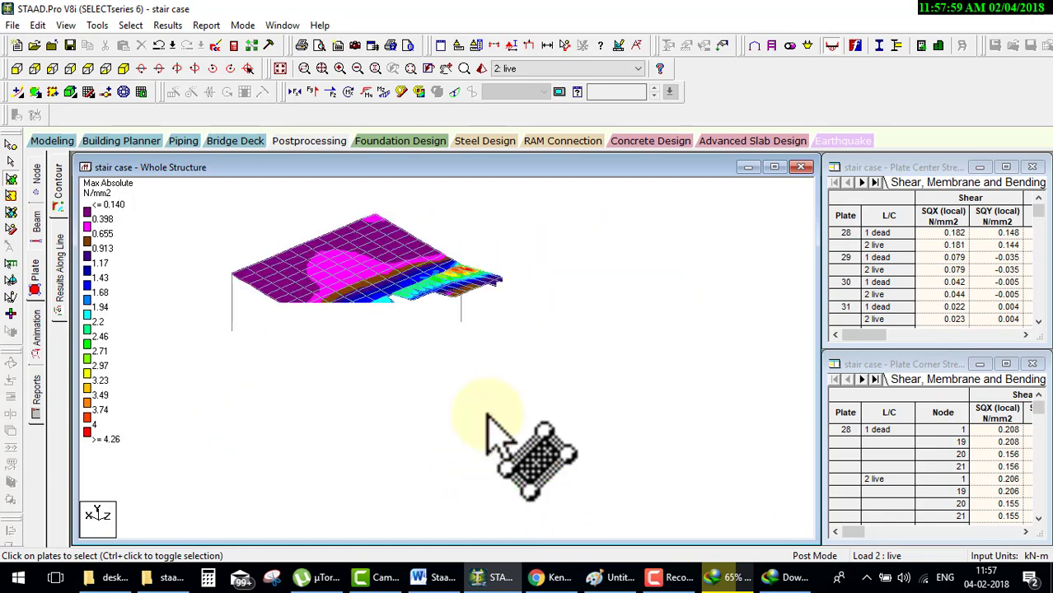
key(Down)
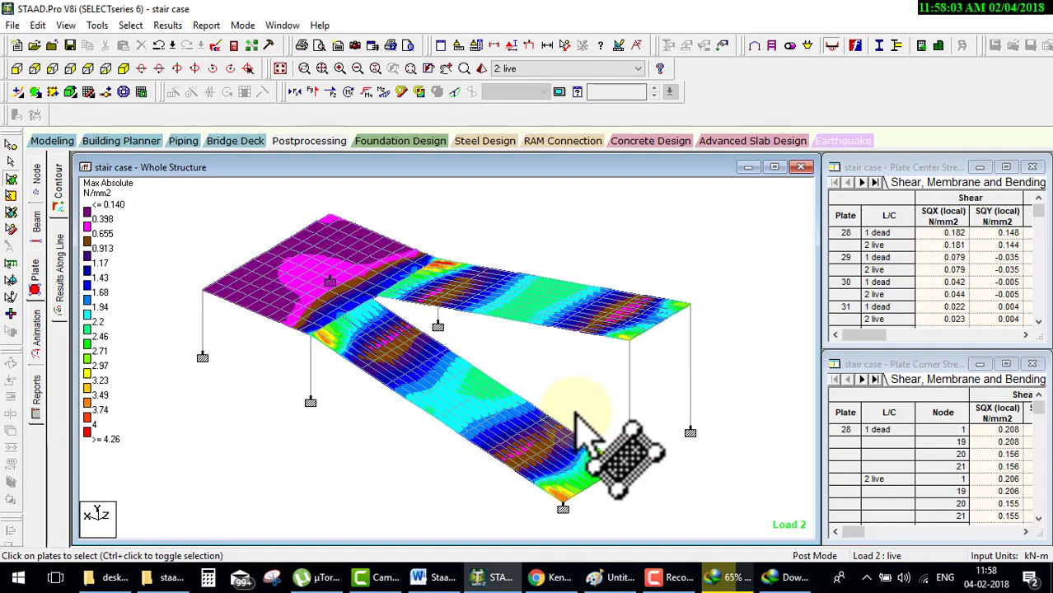
click(643, 403)
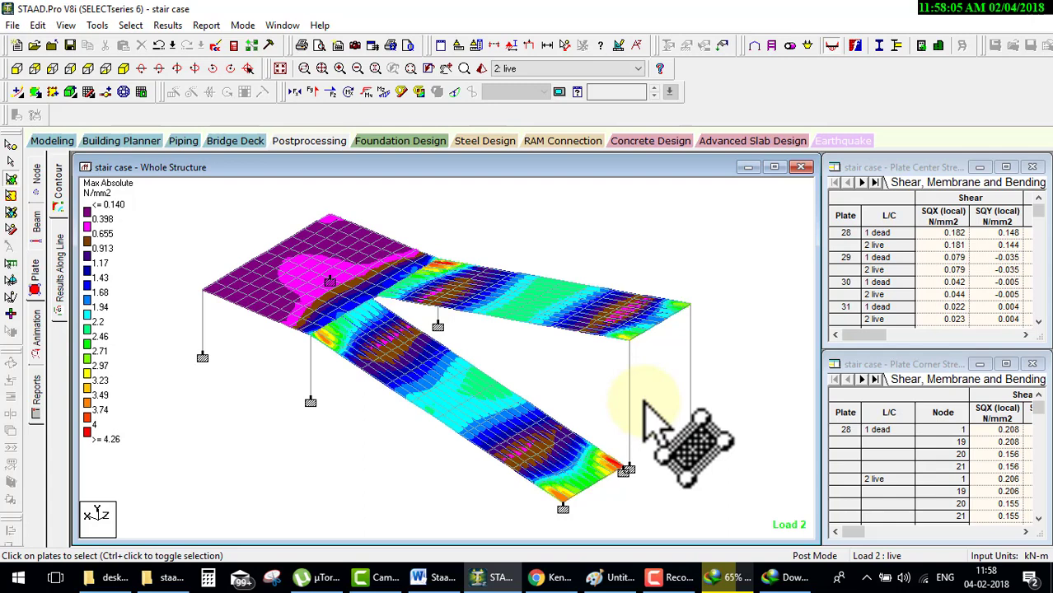